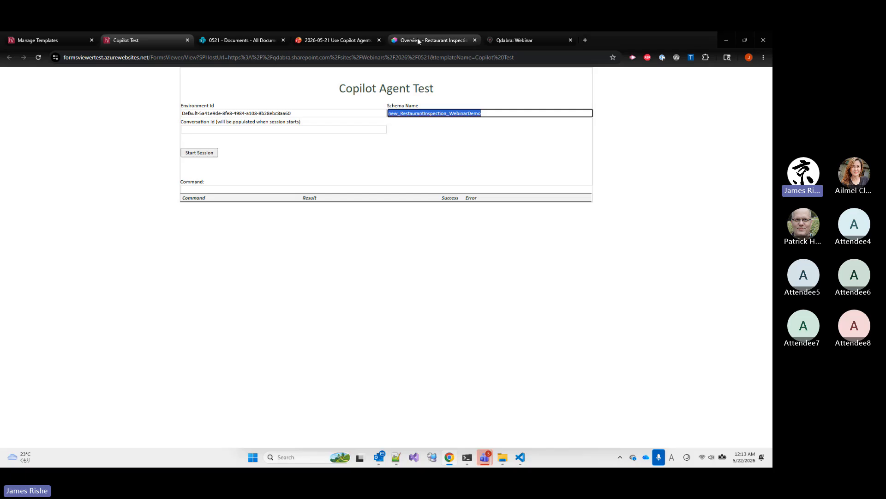
# Look up the environment ID and schema name in the Restaurant Inspection agent's advanced metadata settings in Copilot Studio
pyautogui.click(418, 40)
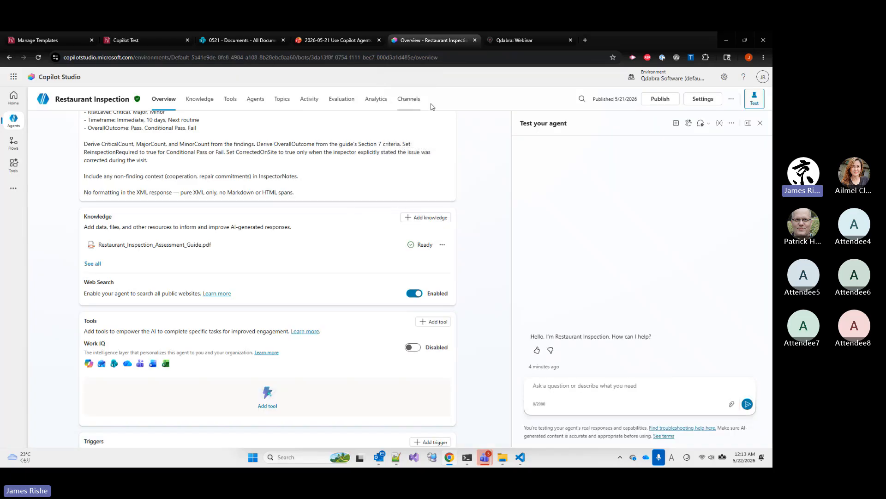
pyautogui.click(714, 105)
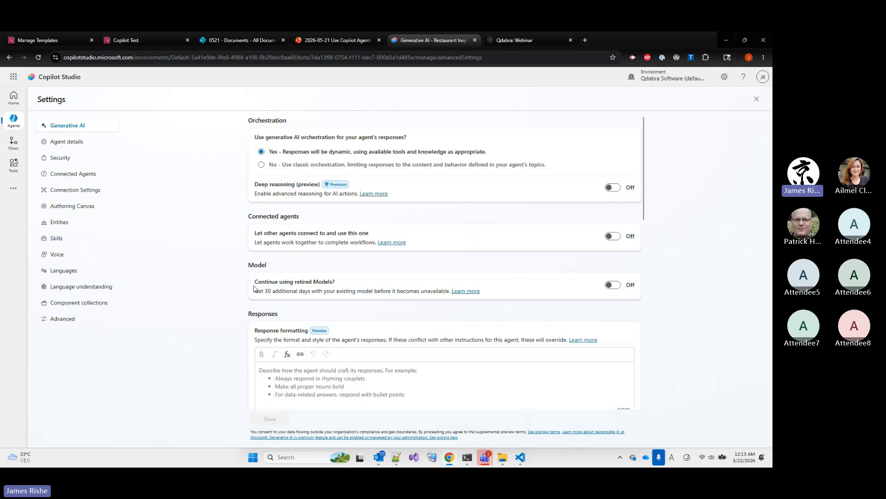
pyautogui.click(63, 321)
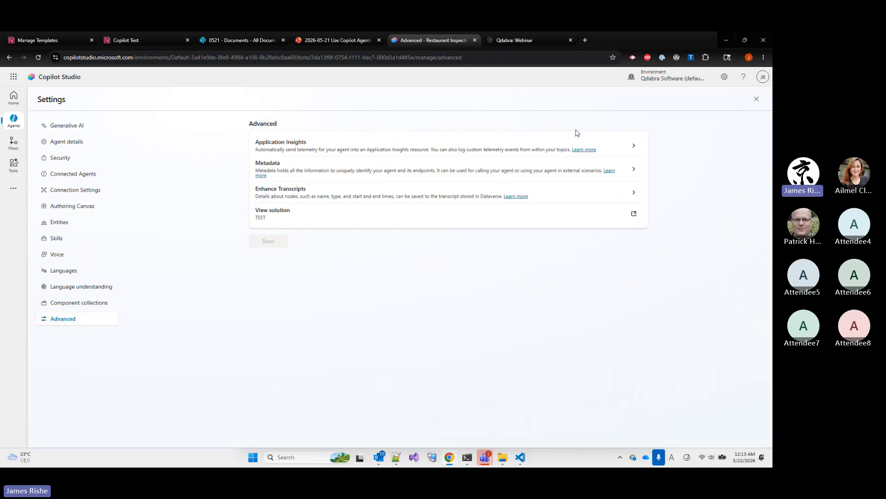
pyautogui.click(600, 176)
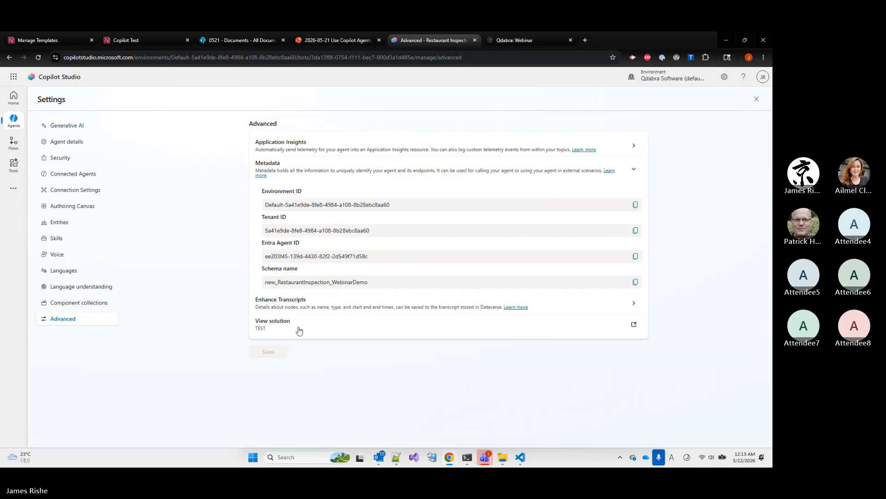
pyautogui.tripleClick(288, 204)
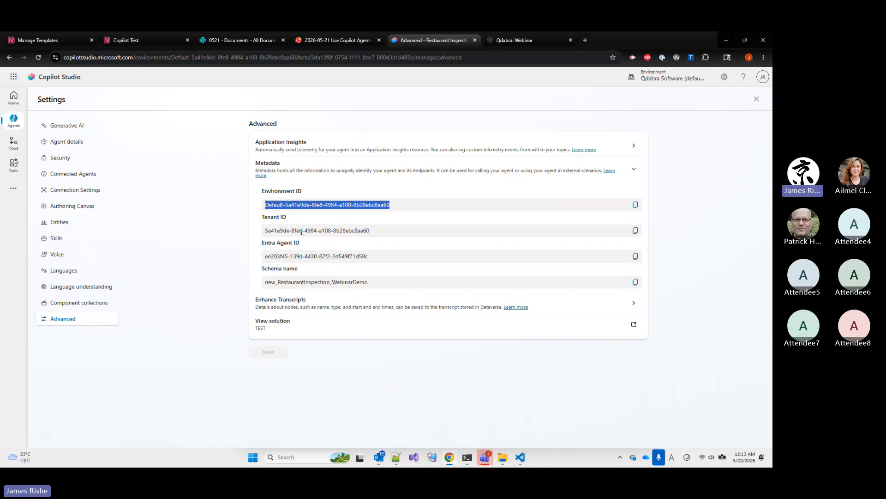
pyautogui.tripleClick(283, 280)
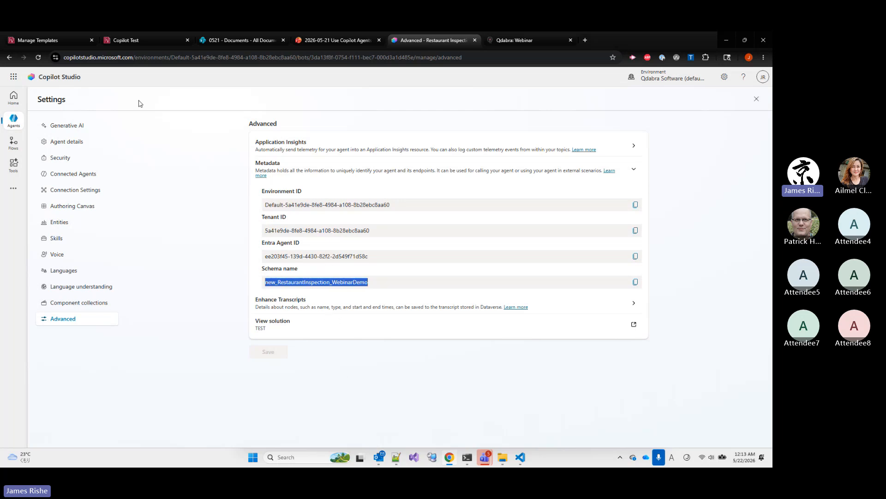
# Start an agent session in the Copilot Test form and highlight the conversation ID in the command log
pyautogui.click(134, 45)
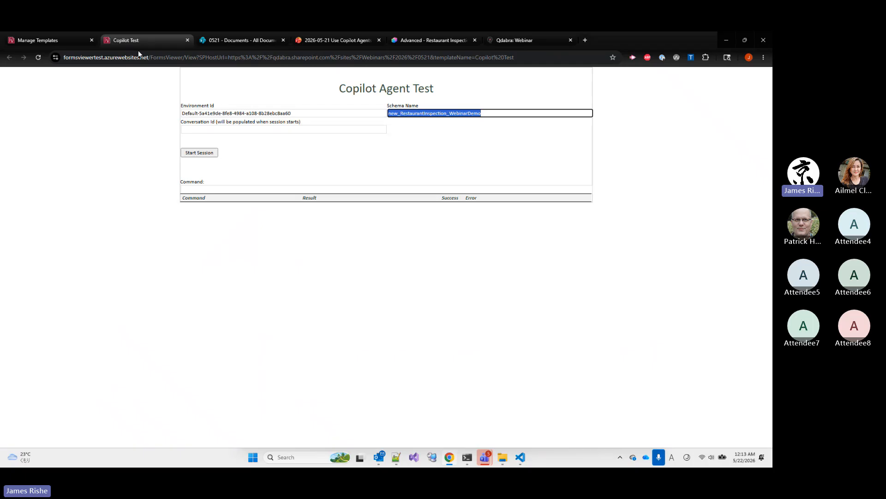
pyautogui.click(201, 154)
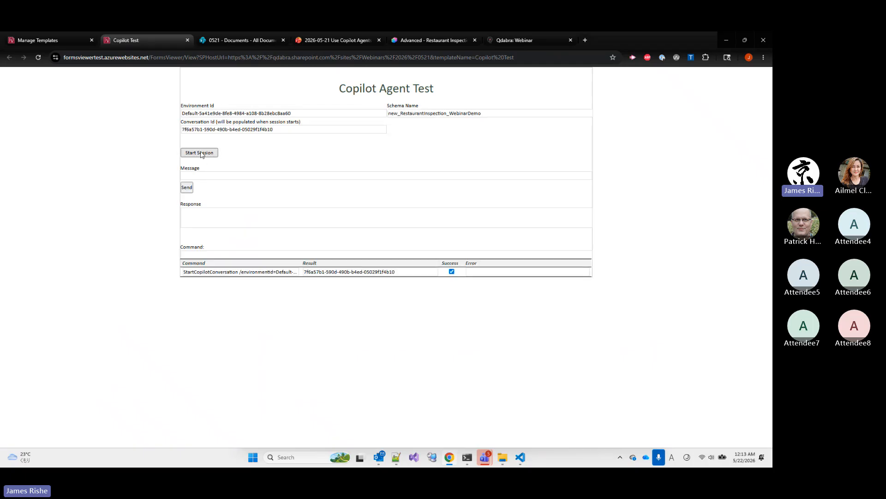
pyautogui.doubleClick(322, 272)
pyautogui.moveTo(405, 276); pyautogui.dragTo(302, 279)
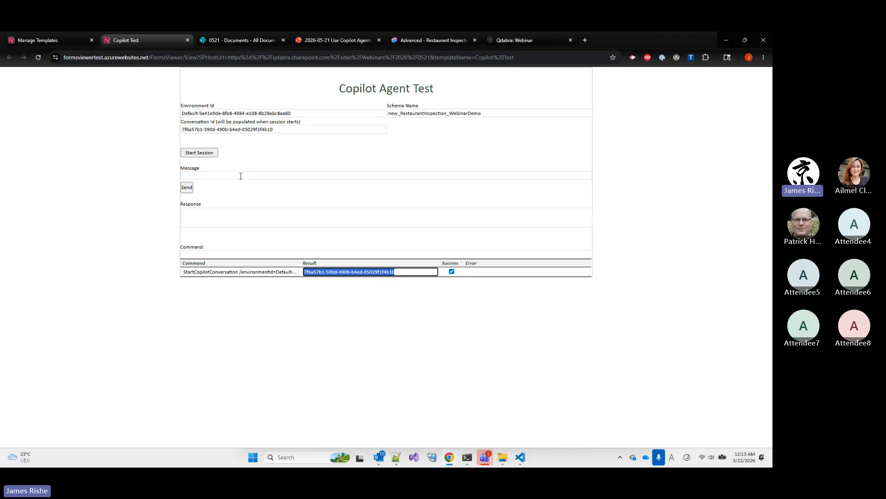
# Send the agent the message "Let's start the inspection"
pyautogui.click(277, 178)
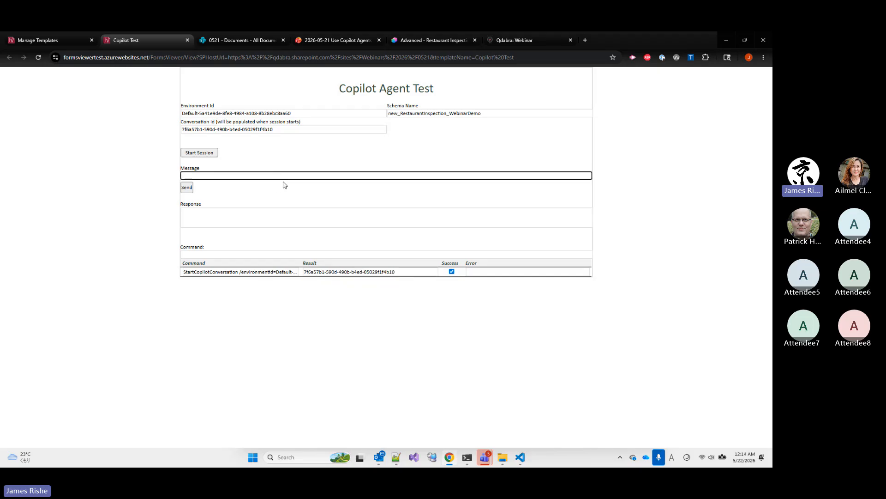
pyautogui.write("Let's start the ")
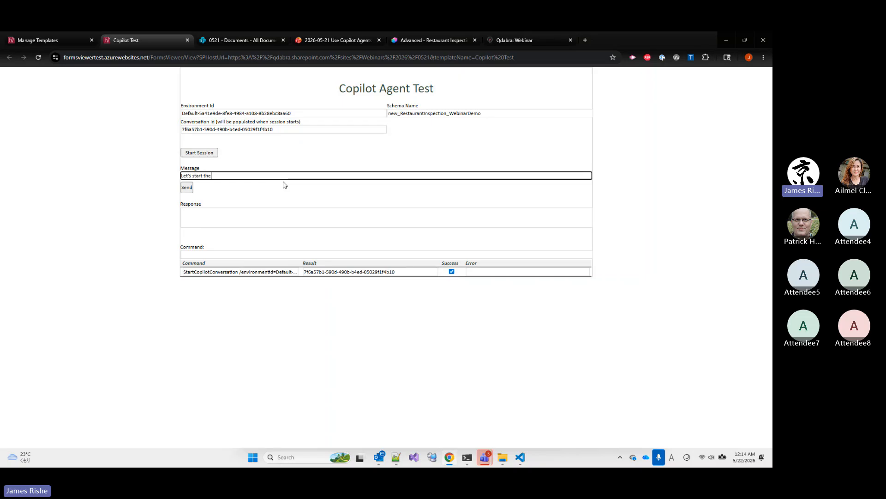
pyautogui.write('inspection')
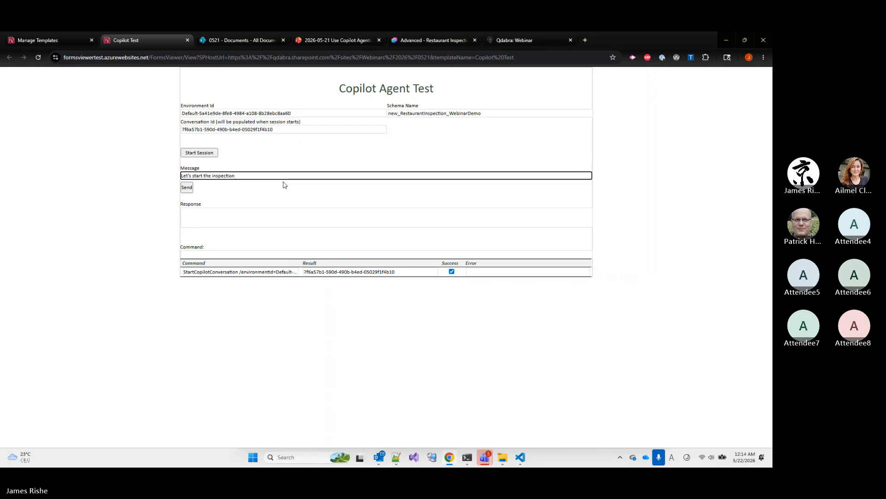
pyautogui.click(187, 188)
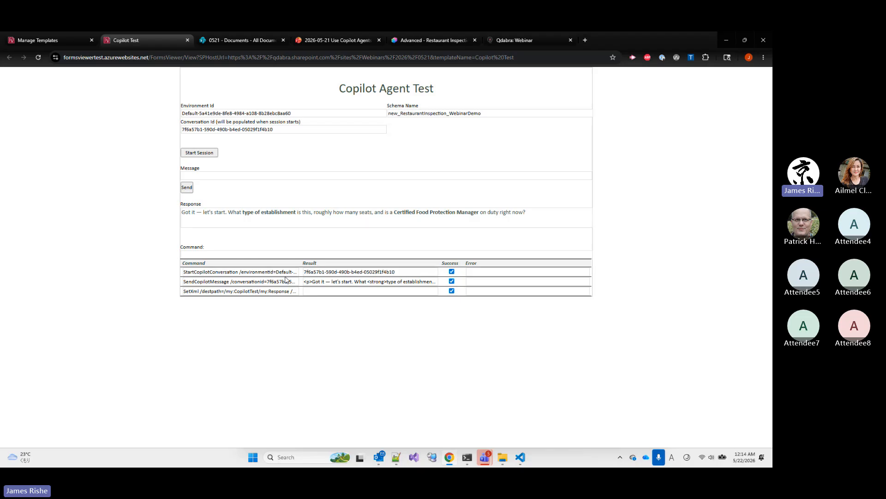
# Examine the logged SendCopilotMessage command, its result and the agent's formatted response
pyautogui.moveTo(260, 282); pyautogui.dragTo(280, 282)
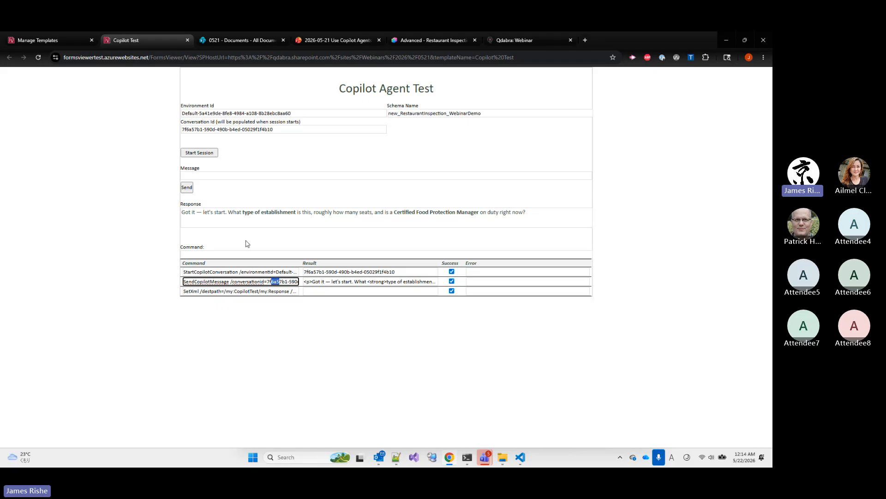
pyautogui.moveTo(342, 282); pyautogui.dragTo(351, 282)
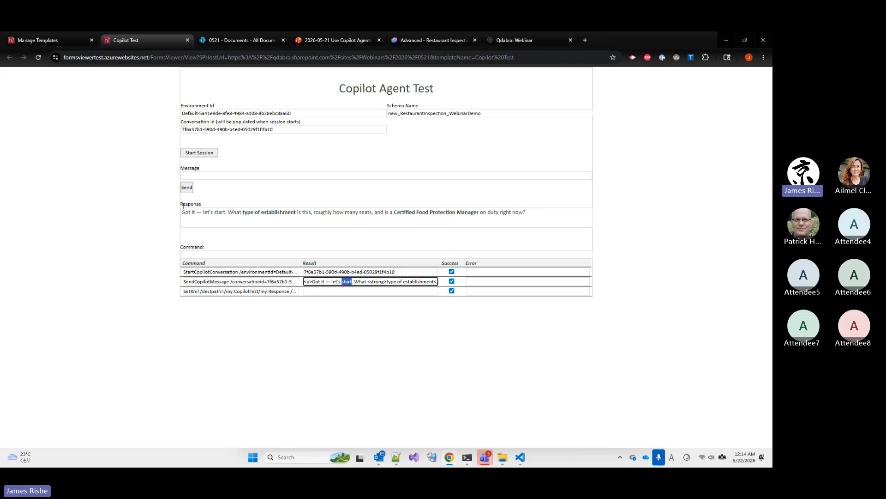
pyautogui.moveTo(182, 212); pyautogui.dragTo(297, 212)
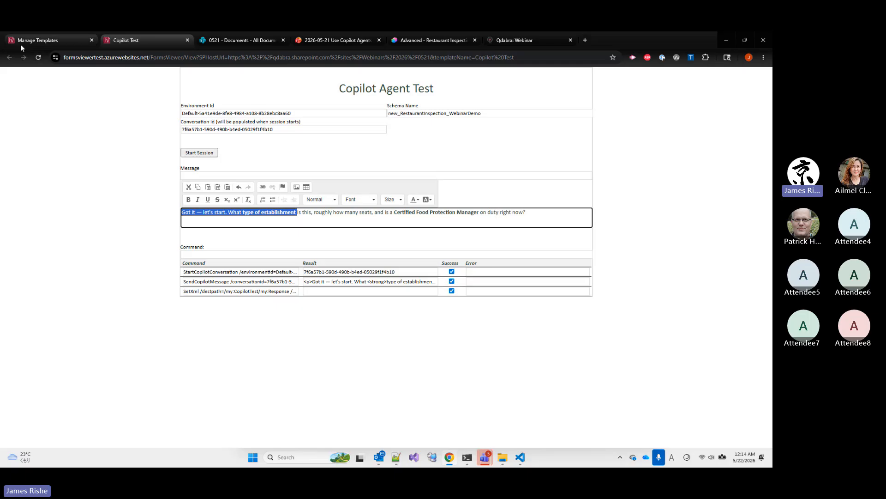
pyautogui.click(129, 253)
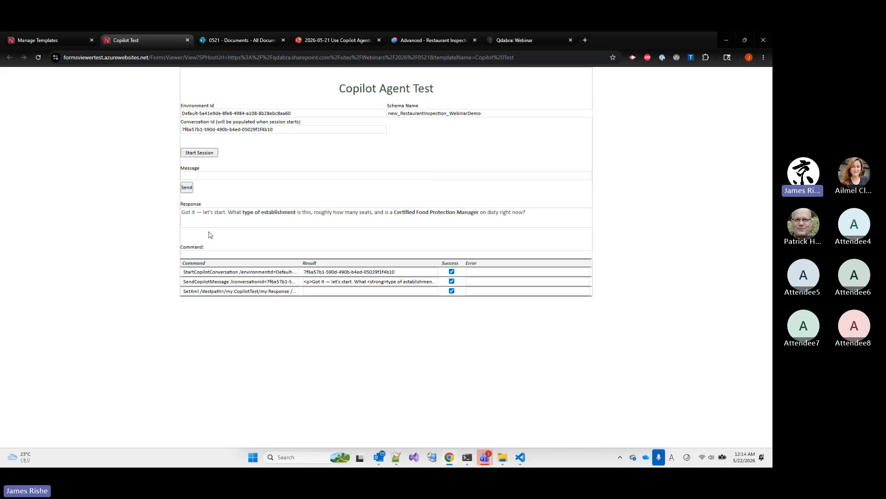
# Answer the agent's question with the message "Pizza place, 20 seats, yes"
pyautogui.click(193, 176)
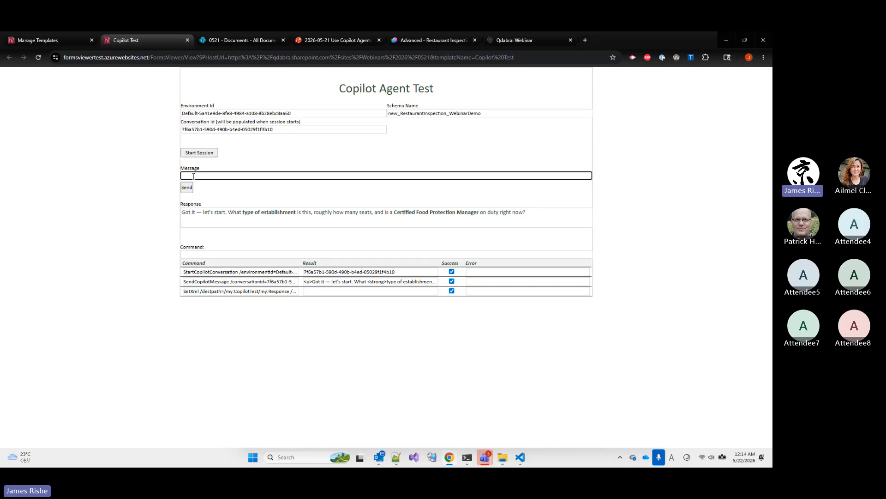
pyautogui.write('Piza')
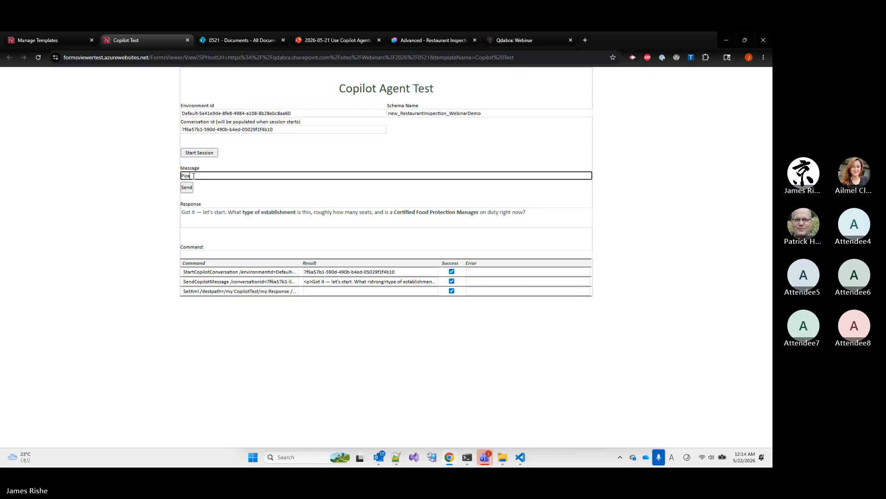
pyautogui.press('BackSpace')
pyautogui.write('za Place, 20 seats, yes')
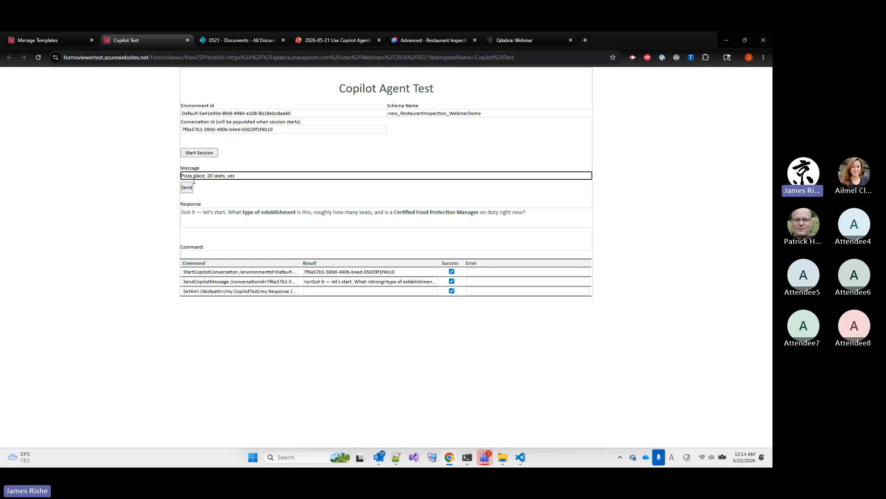
pyautogui.click(187, 188)
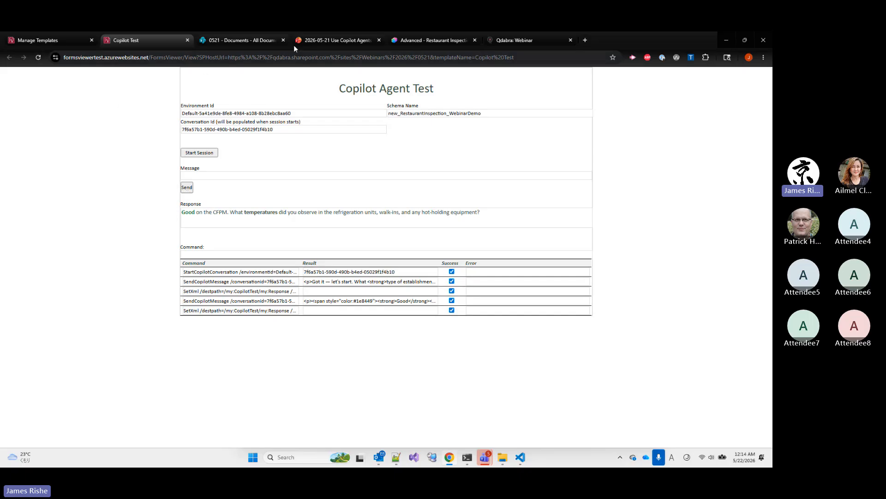
# Switch to the webinar presentation and advance to the "Demo: A Practical Example" slide
pyautogui.click(305, 40)
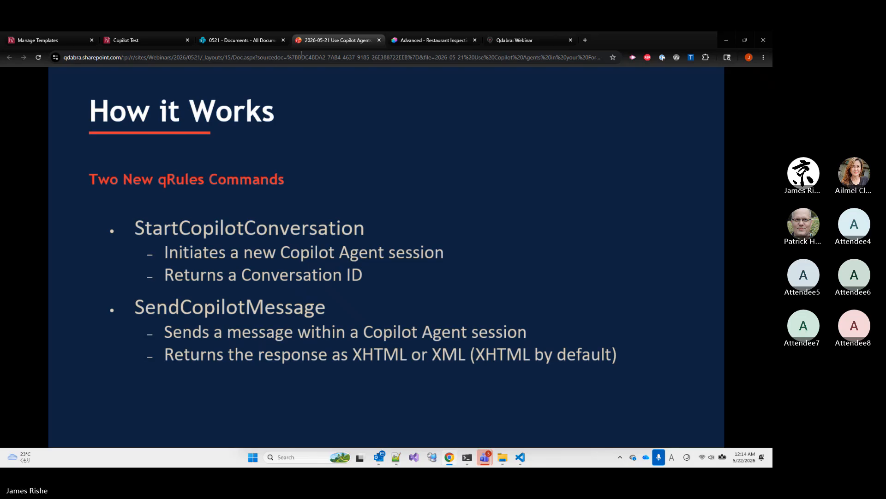
pyautogui.click(294, 76)
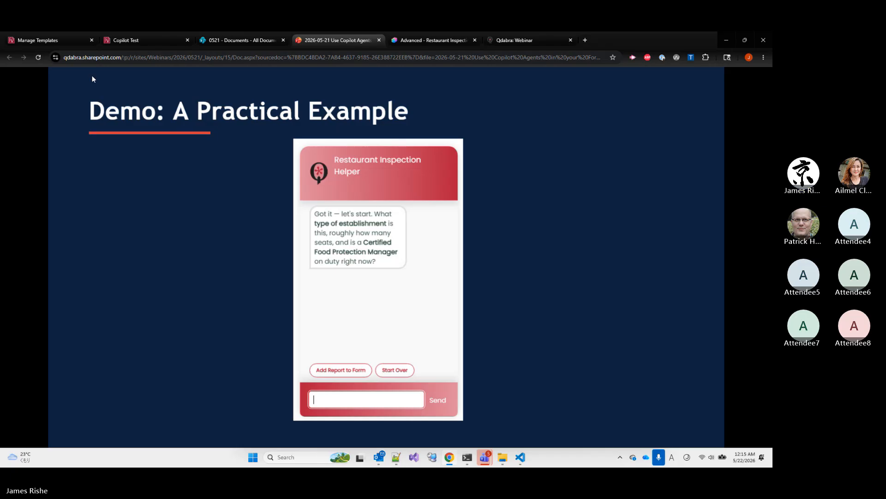
# Open the current version of the Restaurant Inspection Form template from FormsViewer in the designer
pyautogui.click(68, 42)
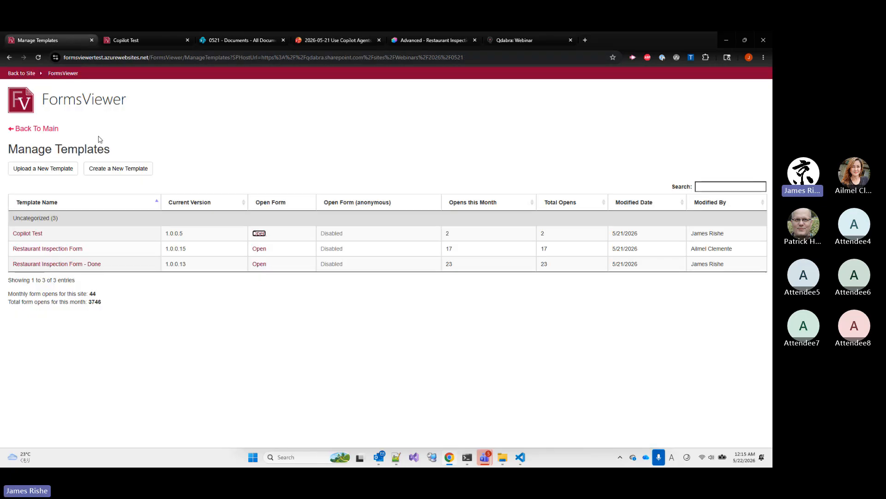
pyautogui.click(68, 252)
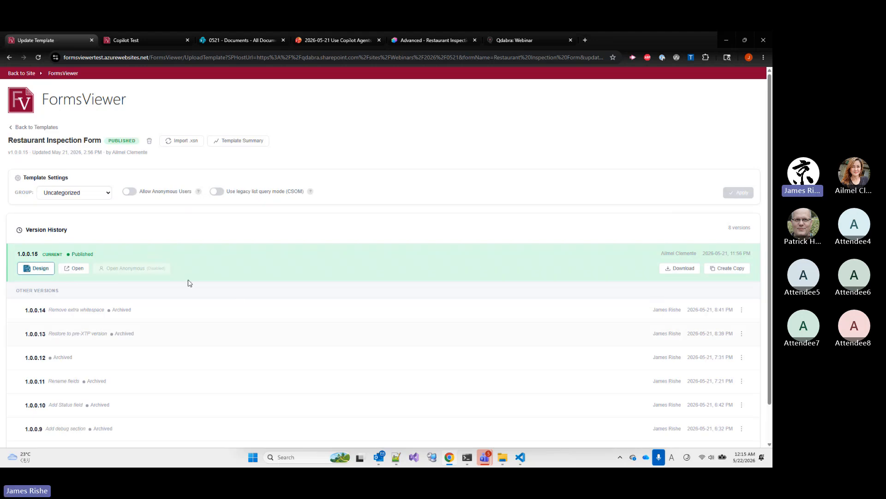
pyautogui.click(31, 270)
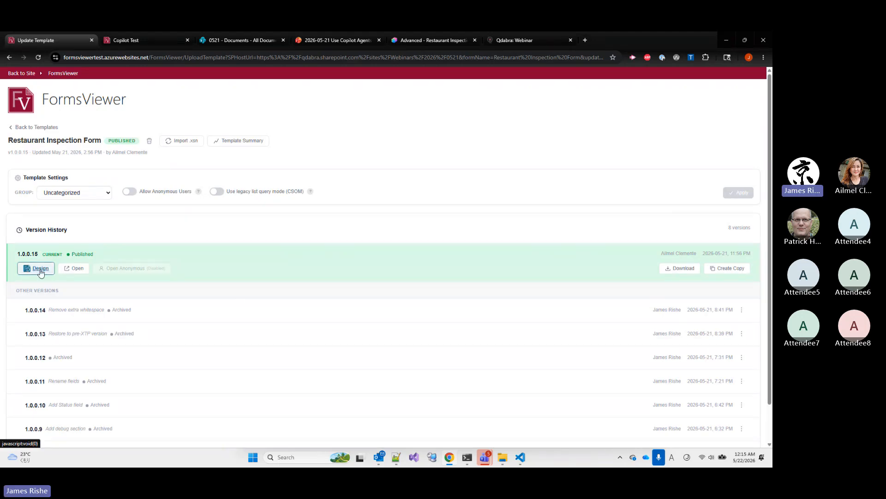
pyautogui.click(41, 273)
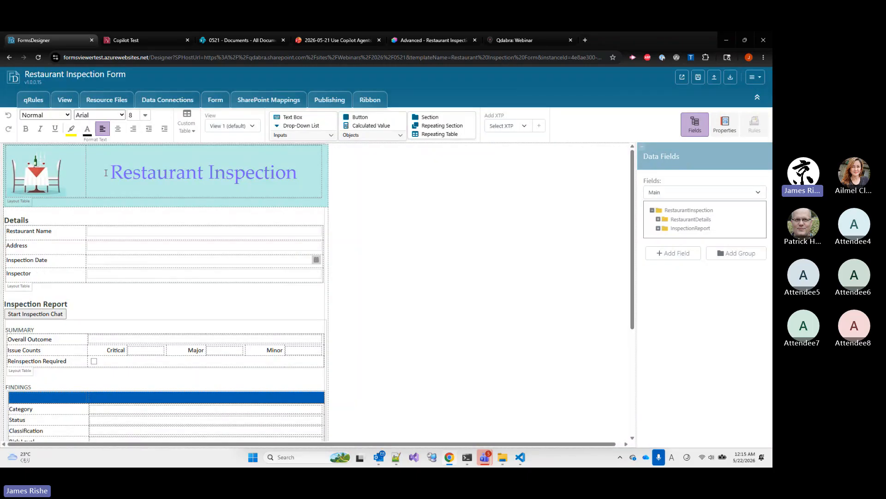
# Review the form's details, summary and findings sections and select the Start Inspection Chat button
pyautogui.scroll(-6, 108, 181)
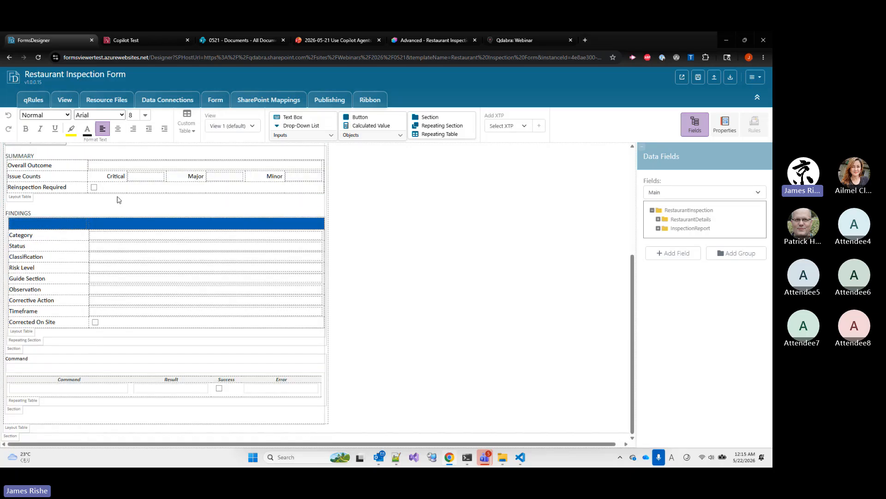
pyautogui.scroll(5, 128, 223)
pyautogui.scroll(1, 48, 219)
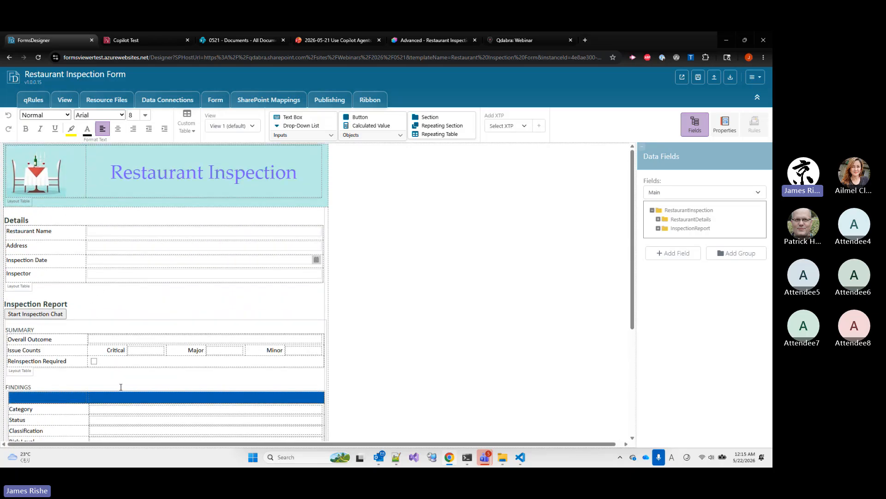
pyautogui.click(45, 315)
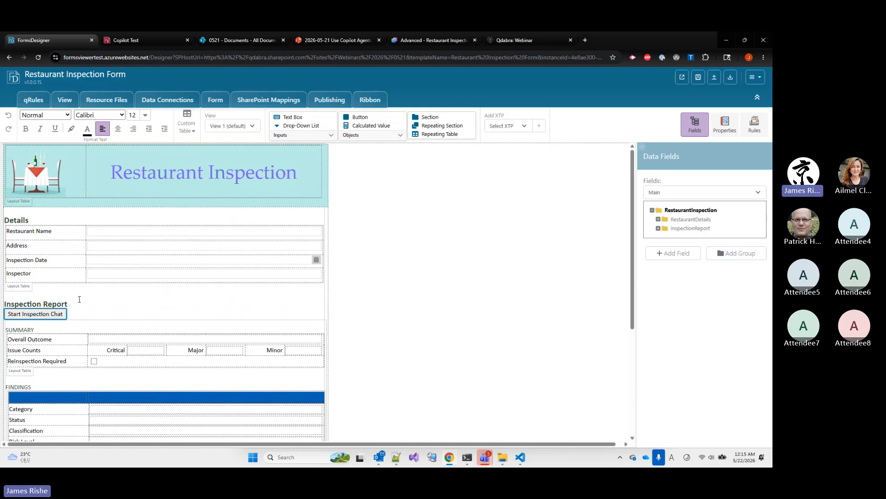
pyautogui.scroll(-2, 84, 287)
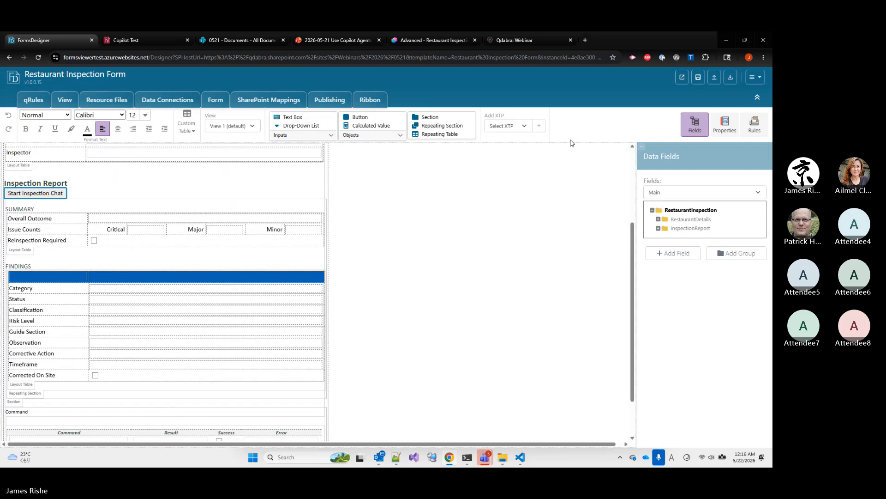
# Try to add the qChatBox XTP 2.xtp2 file from the 0521 folder to the form
pyautogui.click(506, 127)
pyautogui.click(505, 229)
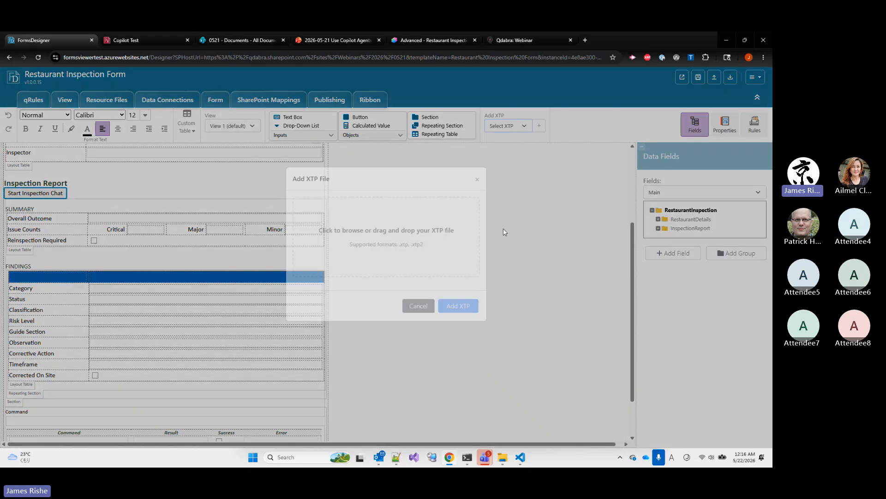
pyautogui.moveTo(504, 456)
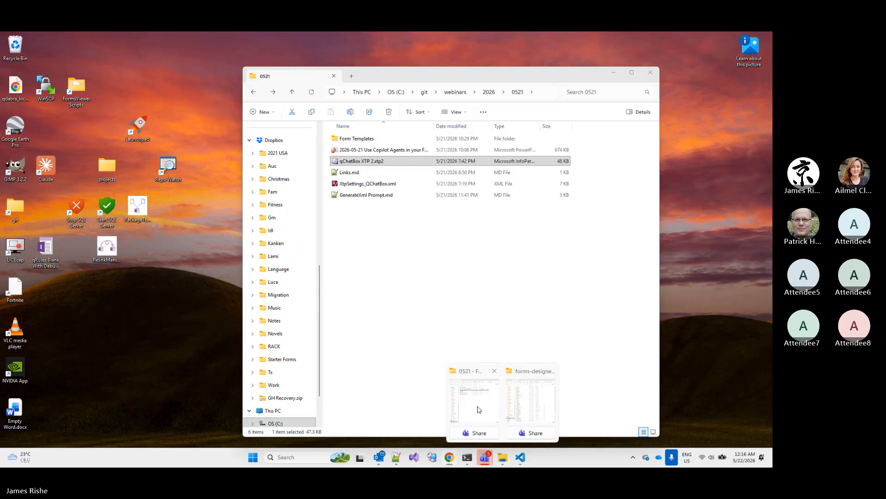
pyautogui.click(475, 406)
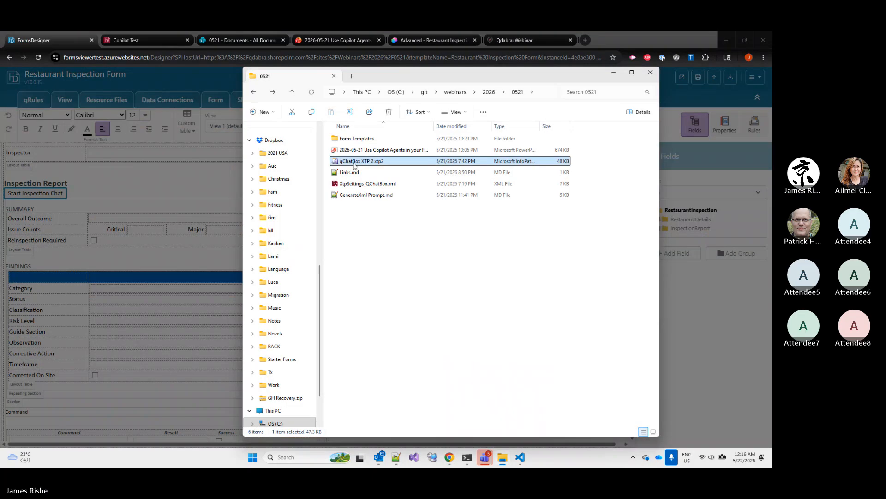
pyautogui.moveTo(369, 76); pyautogui.dragTo(630, 240)
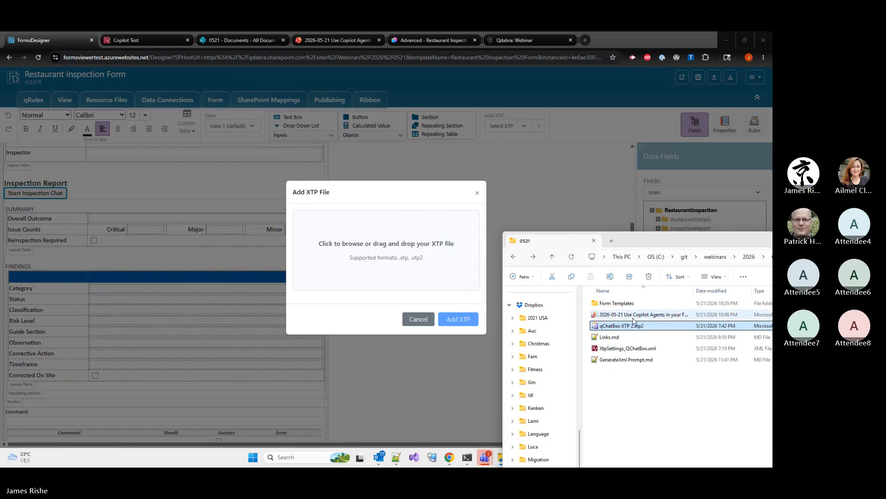
pyautogui.moveTo(631, 331); pyautogui.dragTo(451, 262)
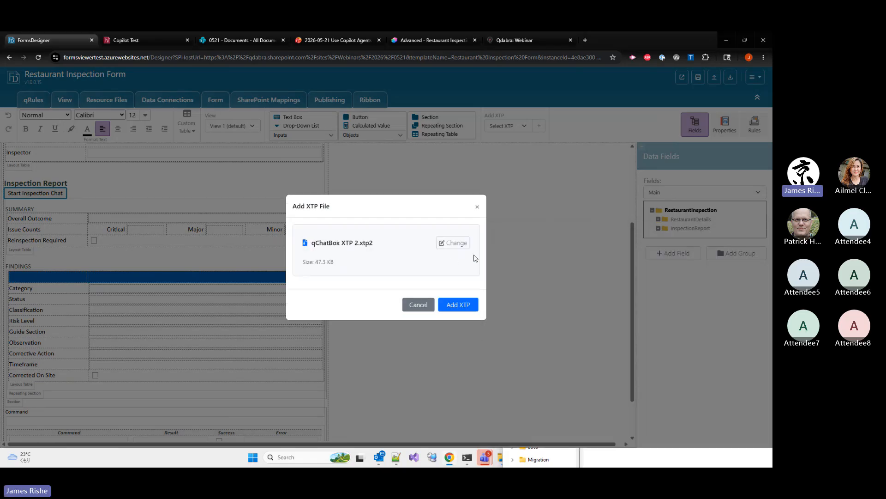
pyautogui.click(440, 306)
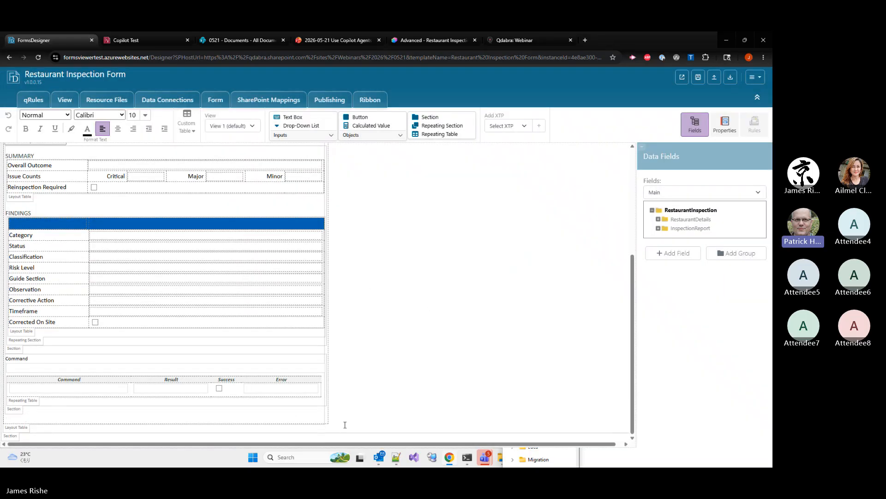
# Add blank lines below the last section at the end of the form view
pyautogui.hotkey('ctrl', 'End')
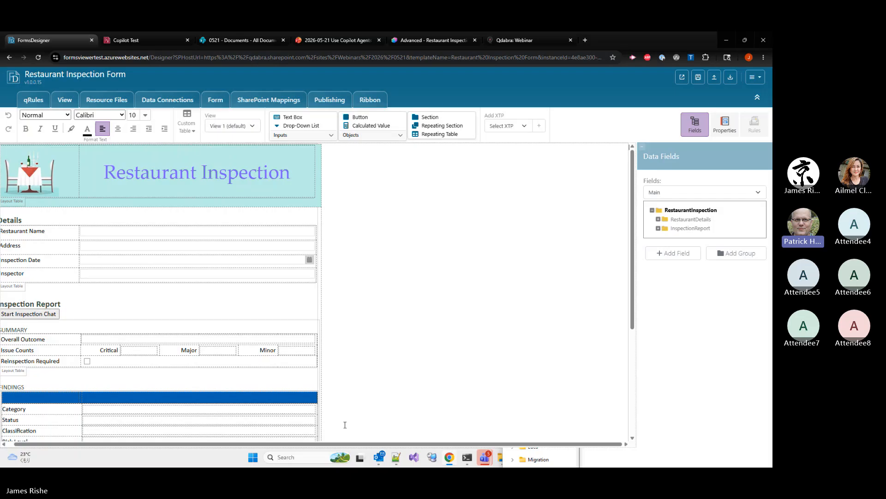
pyautogui.press('Return')
pyautogui.press('Return')
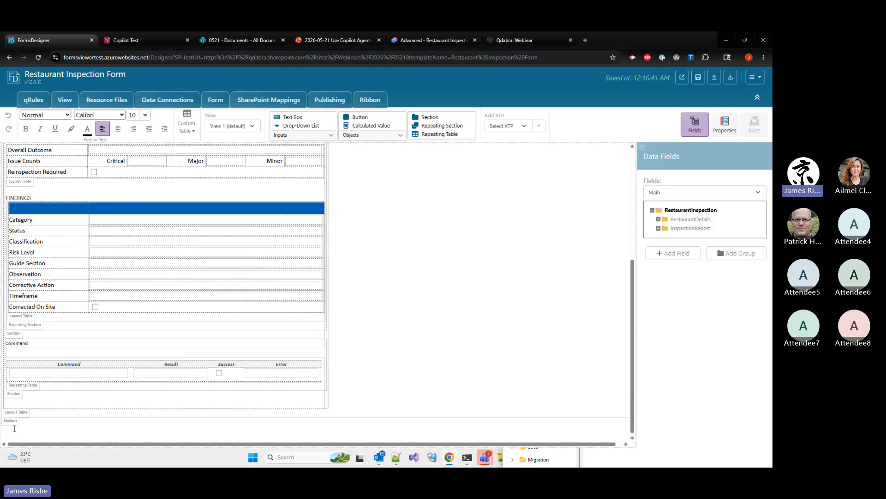
pyautogui.press('Return')
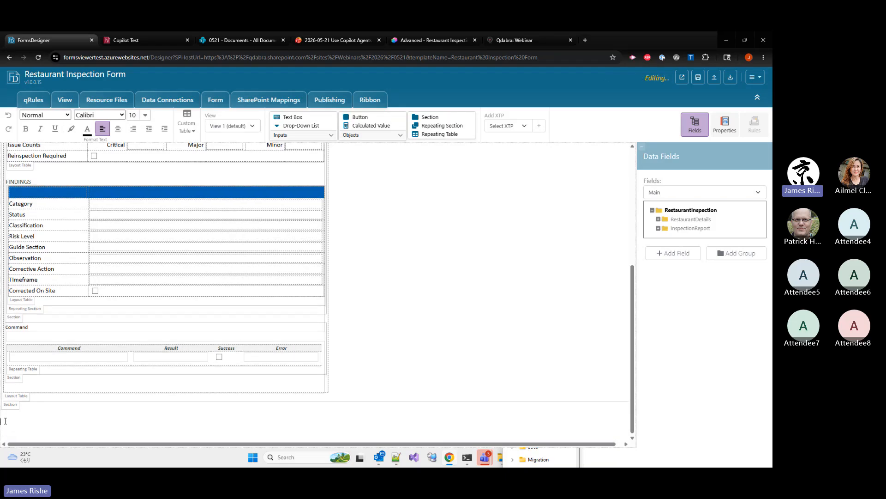
# Insert the qChatBox XTP 2.xtp2 component at the end of the form
pyautogui.click(514, 125)
pyautogui.click(506, 227)
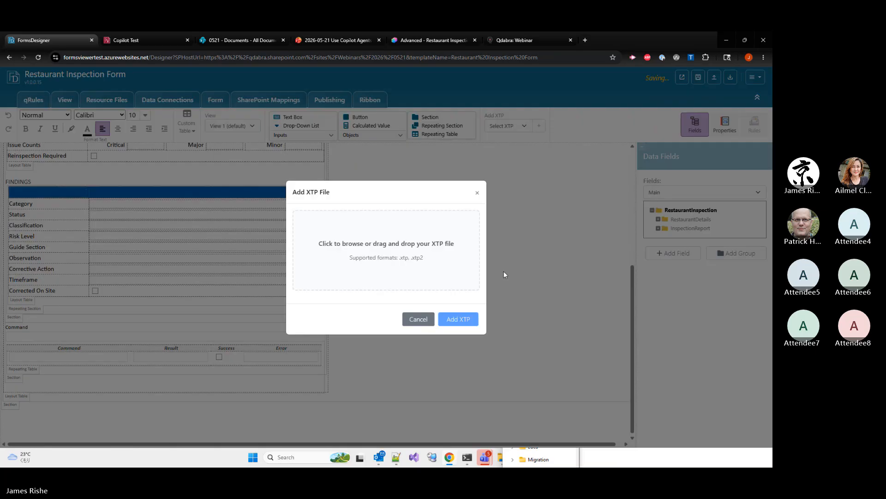
pyautogui.hotkey('alt', 'Tab')
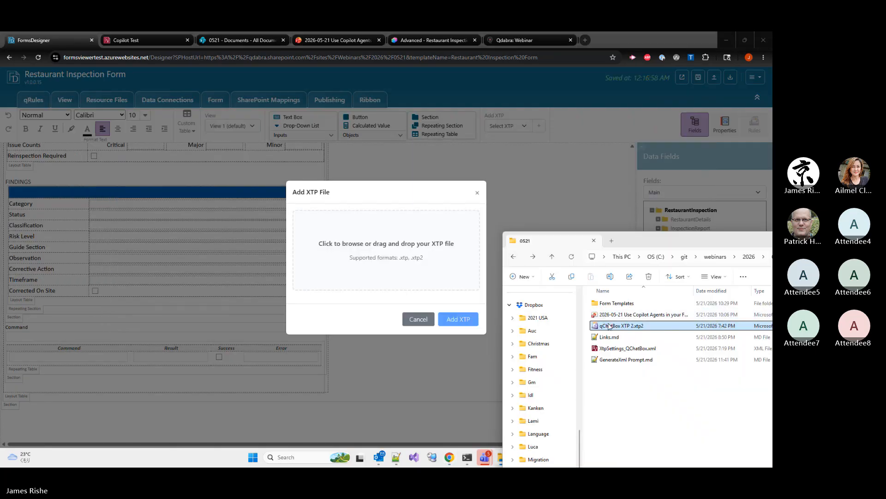
pyautogui.moveTo(621, 325); pyautogui.dragTo(432, 279)
pyautogui.click(462, 305)
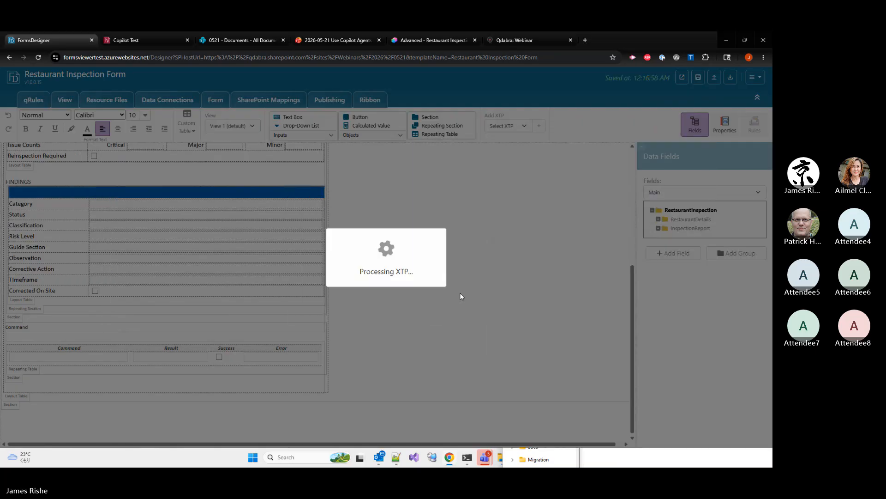
pyautogui.click(386, 270)
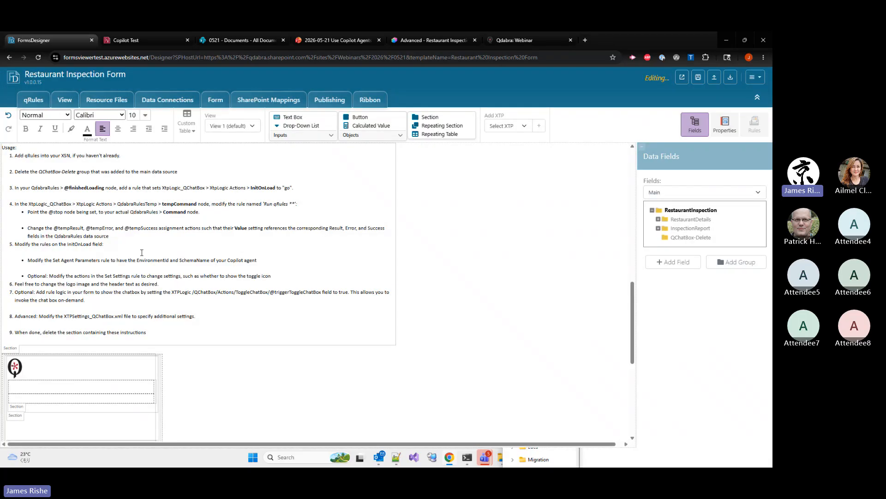
# Review the inserted chat box's usage instructions and delete the QChatBox-Delete group from the main data source
pyautogui.scroll(-5, 115, 298)
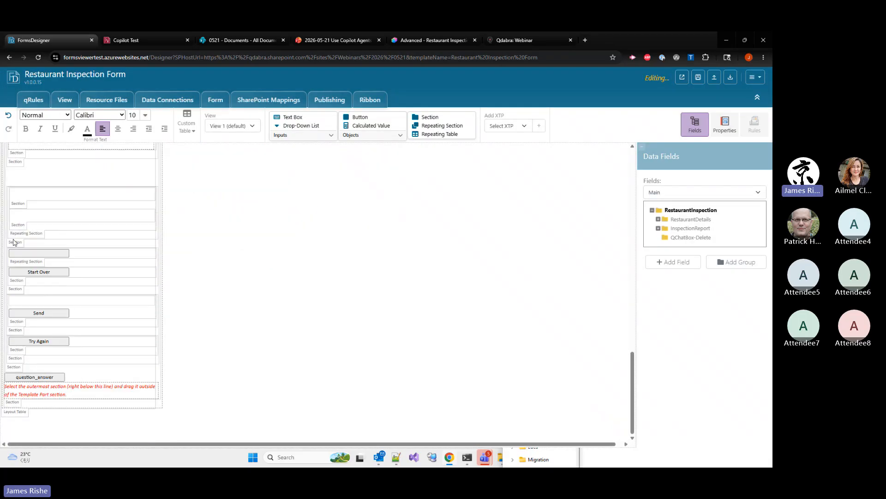
pyautogui.scroll(2, 60, 229)
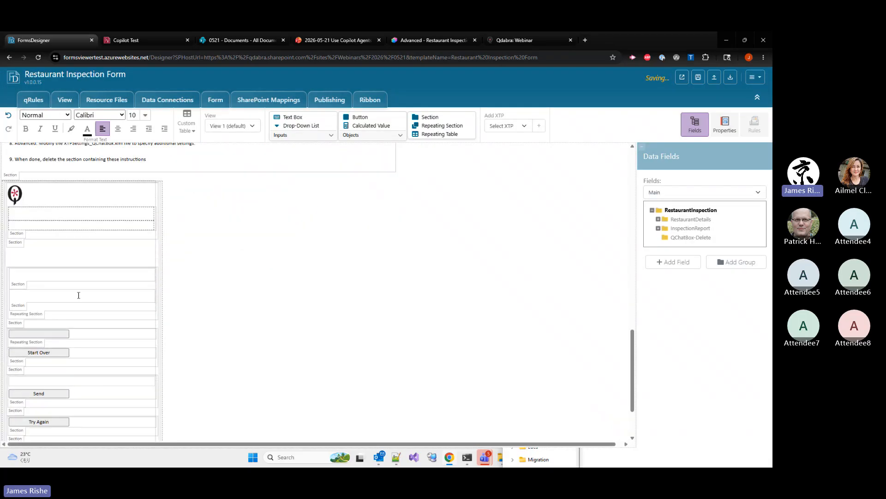
pyautogui.scroll(3, 74, 300)
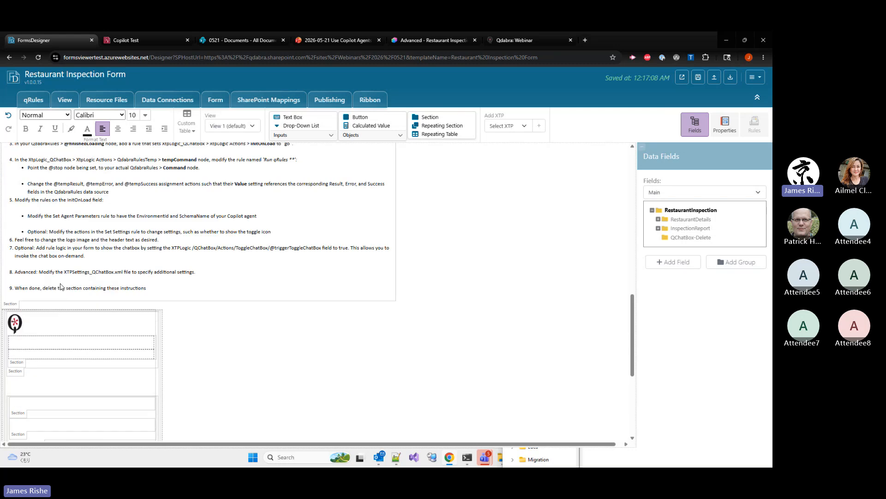
pyautogui.scroll(1, 59, 285)
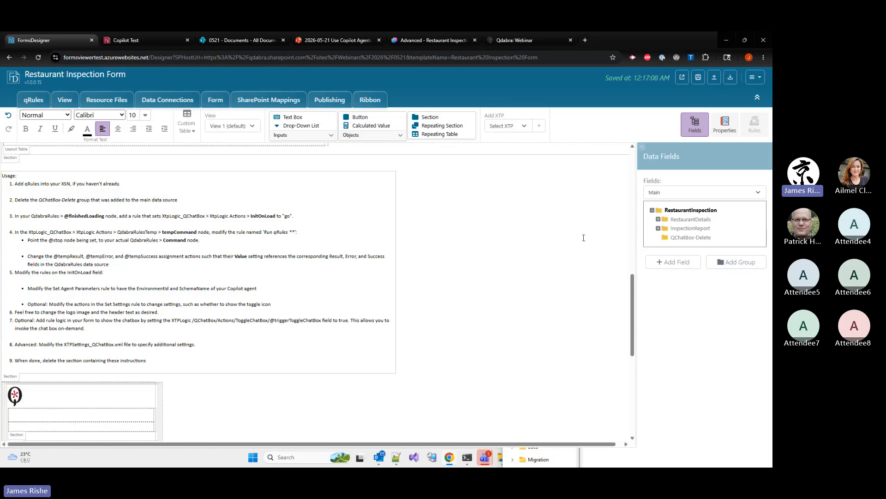
pyautogui.click(697, 244)
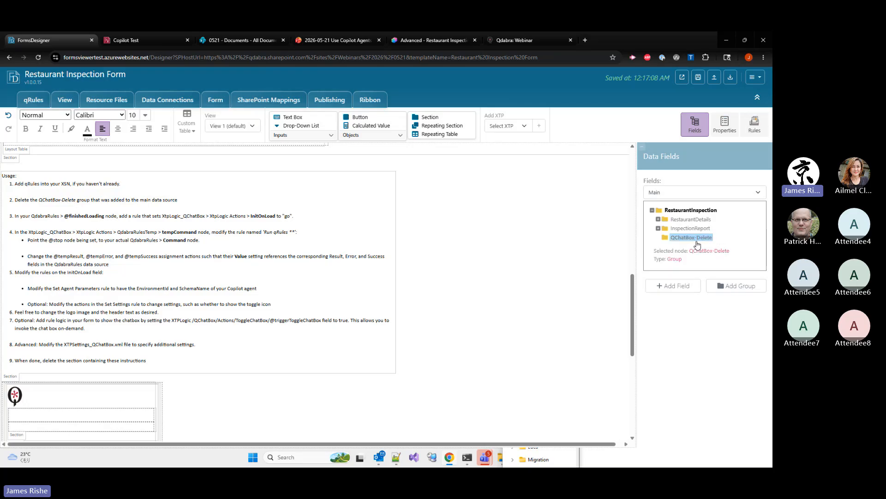
pyautogui.click(726, 124)
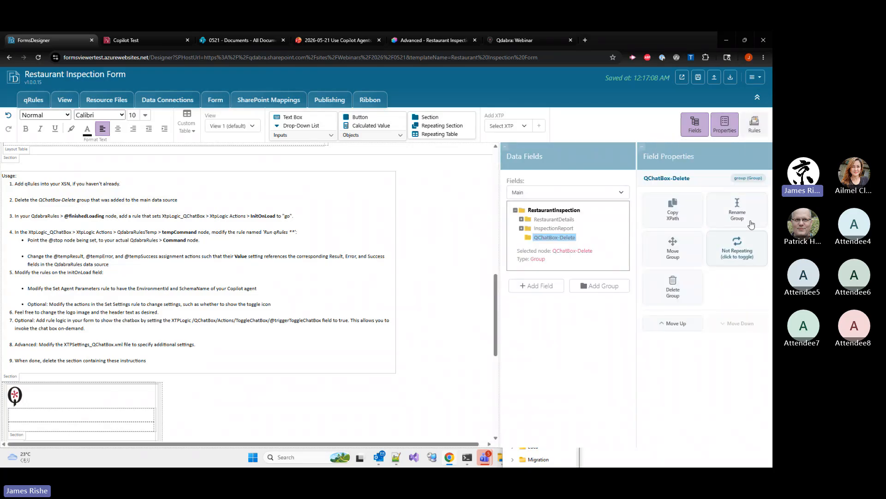
pyautogui.click(690, 284)
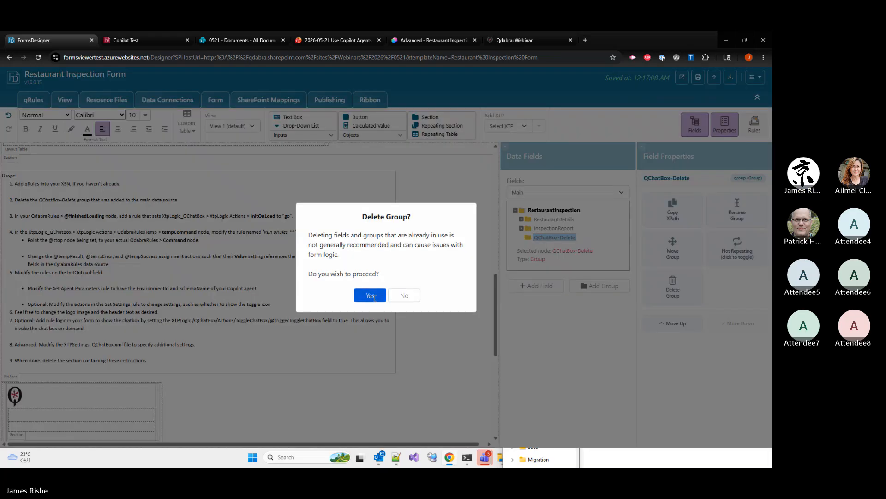
pyautogui.click(375, 298)
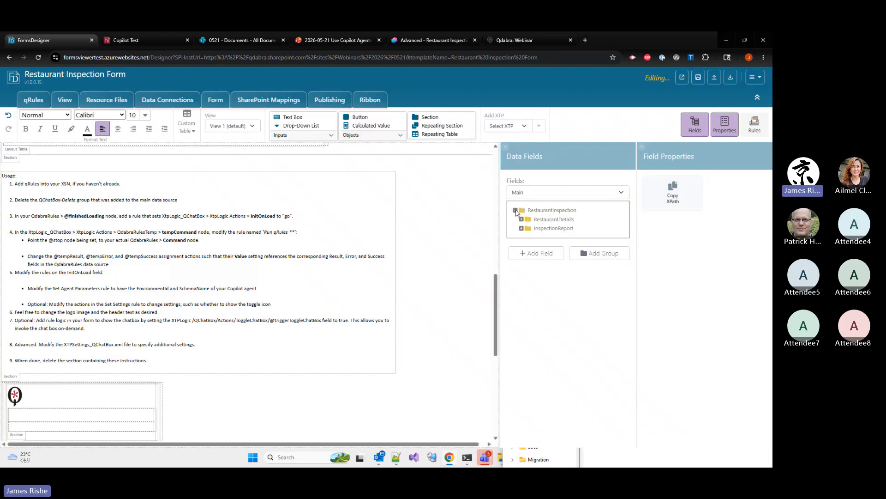
# Add an action rule named "Initialize XTP" to the finishedLoading field in the QdabraRules data source
pyautogui.click(611, 192)
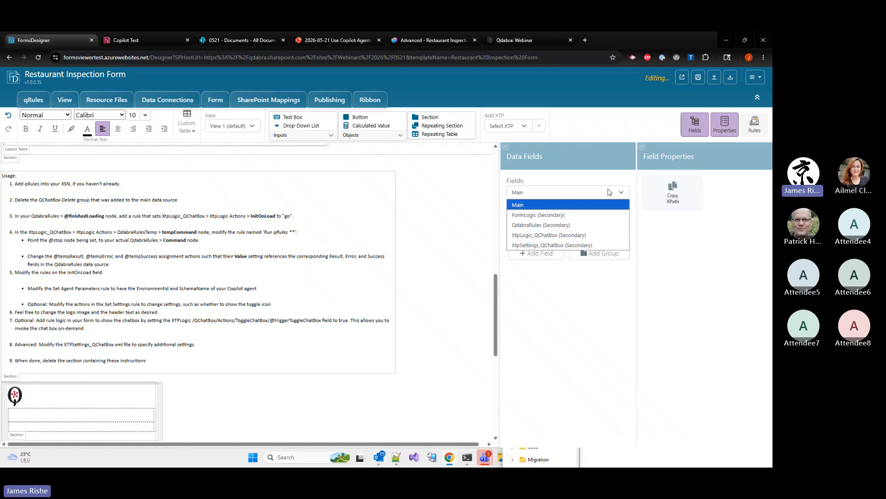
pyautogui.click(536, 225)
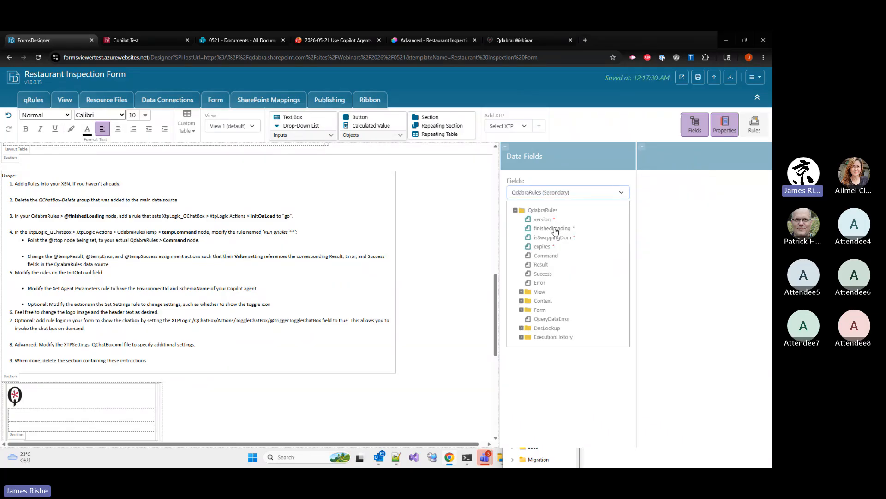
pyautogui.click(546, 229)
pyautogui.click(755, 124)
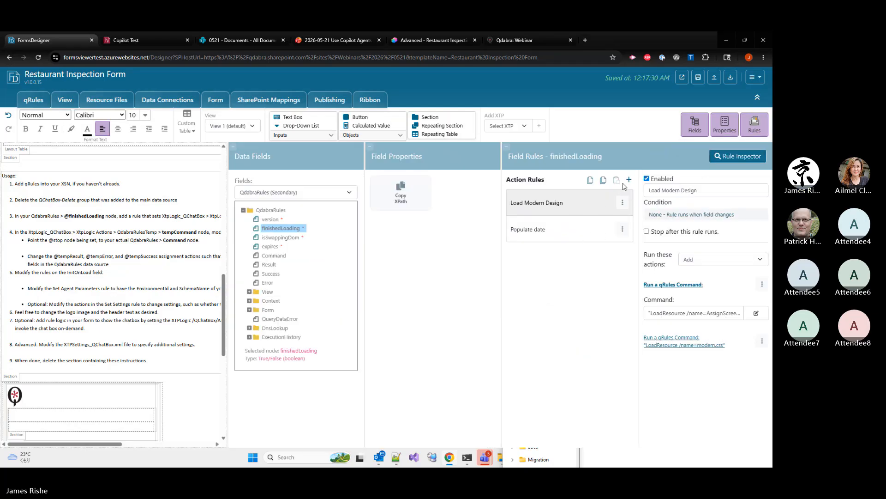
pyautogui.click(583, 236)
pyautogui.click(628, 181)
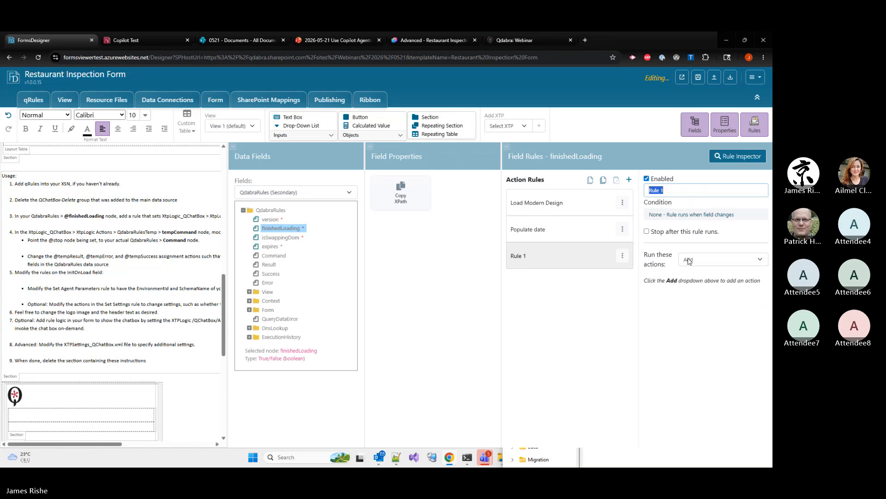
pyautogui.write('In')
pyautogui.write('itializae')
pyautogui.write(' XTP')
# Give the Initialize XTP rule an action that sets XtpLogic_QChatBox's Actions > InitOnLoad field to "go"
pyautogui.click(689, 260)
pyautogui.click(688, 280)
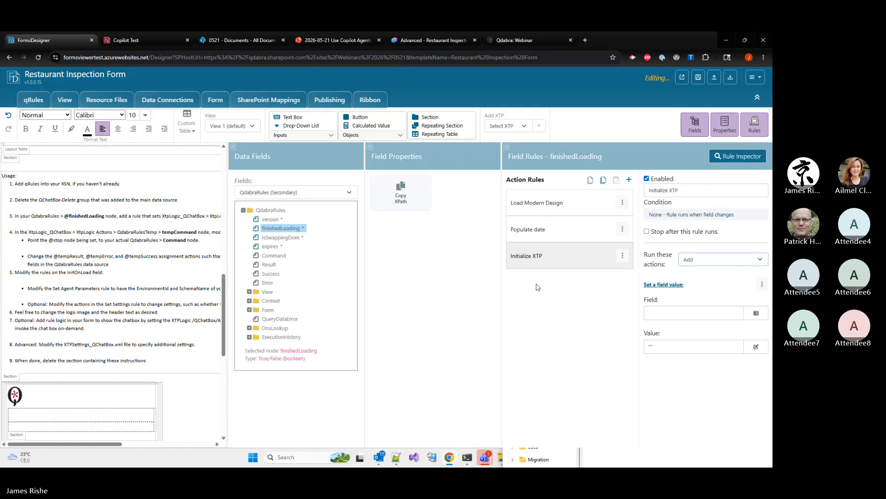
pyautogui.click(666, 318)
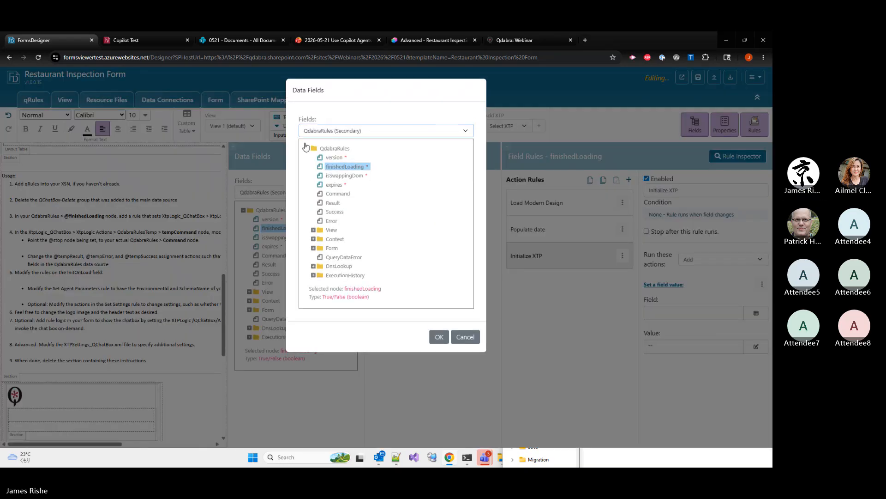
pyautogui.click(312, 131)
pyautogui.click(324, 170)
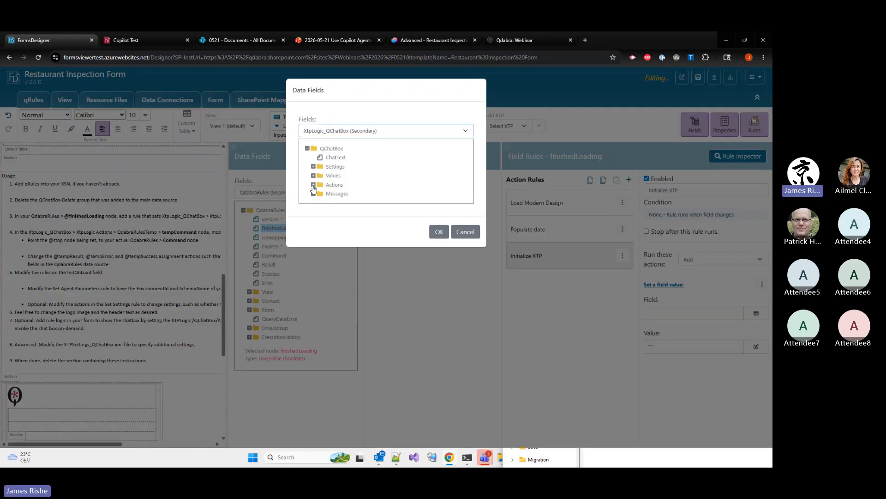
pyautogui.click(314, 185)
pyautogui.click(344, 203)
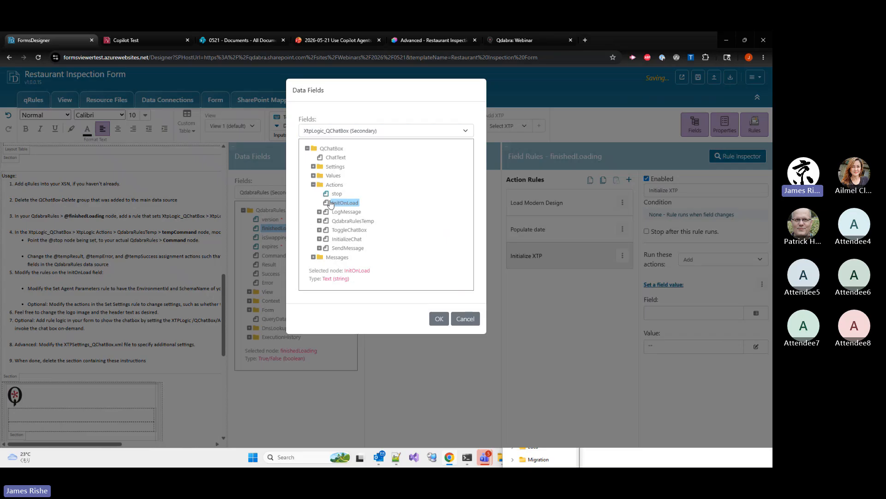
pyautogui.click(440, 294)
pyautogui.click(661, 344)
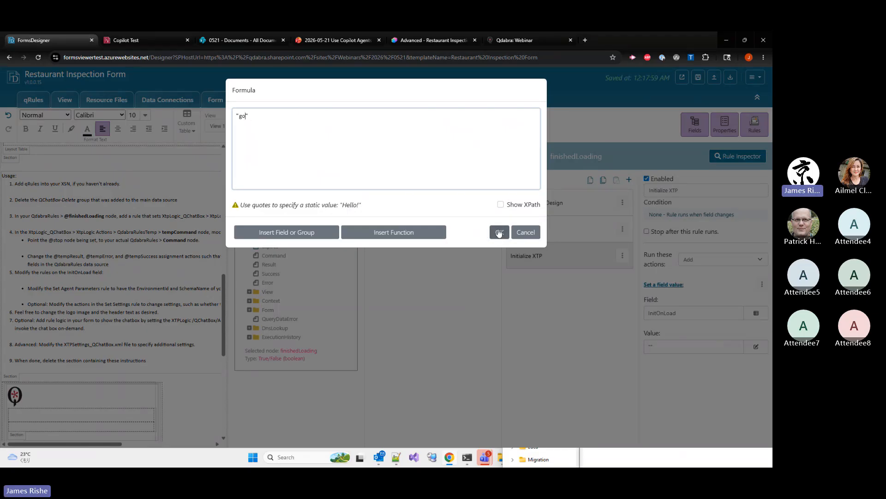
pyautogui.click(499, 232)
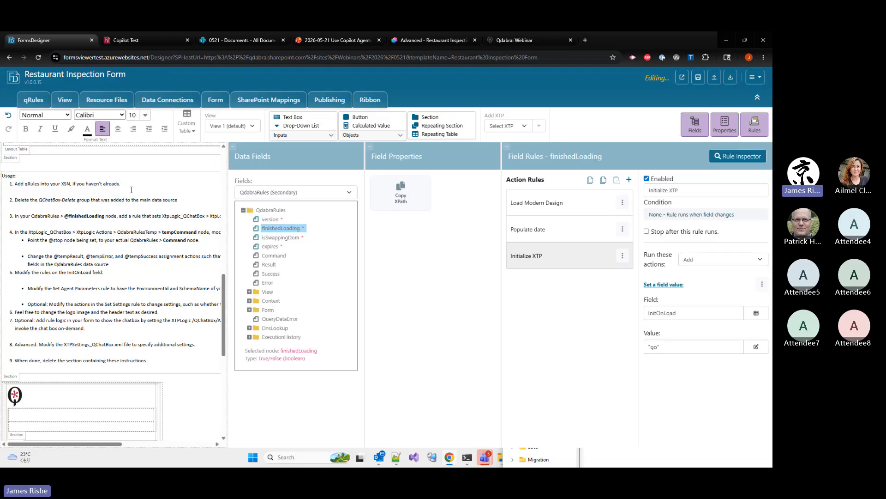
pyautogui.click(254, 192)
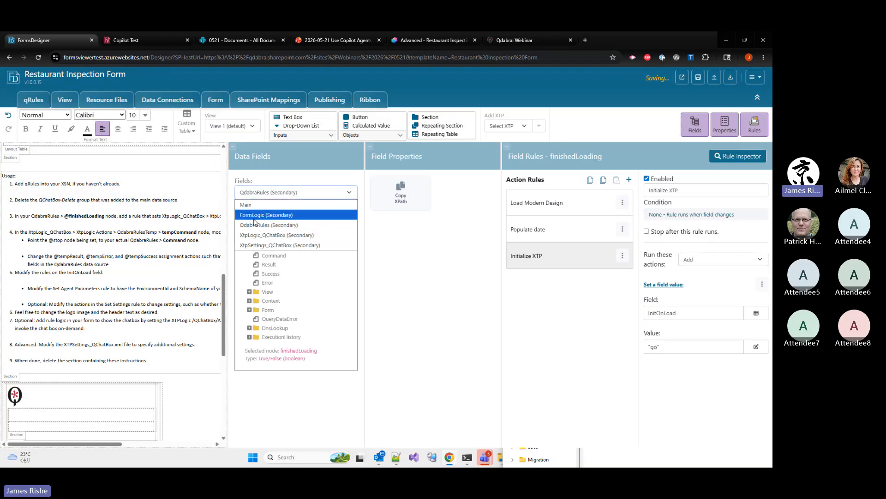
pyautogui.click(254, 234)
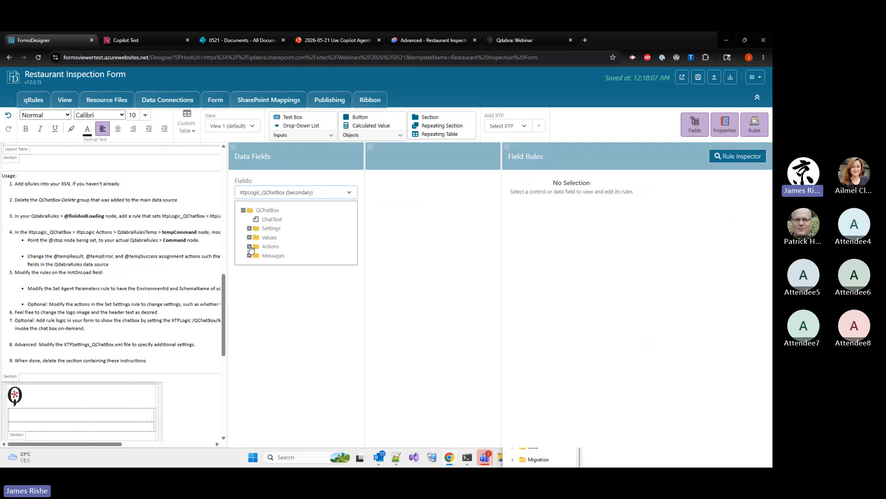
pyautogui.click(249, 247)
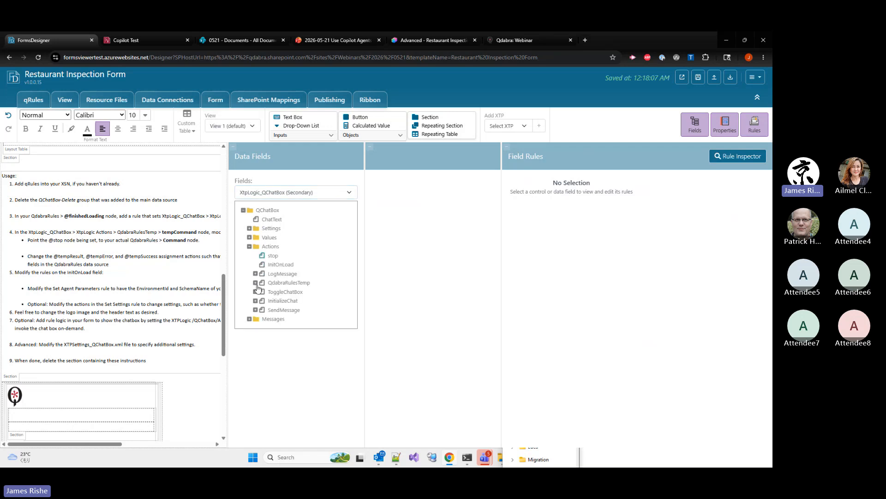
pyautogui.click(255, 282)
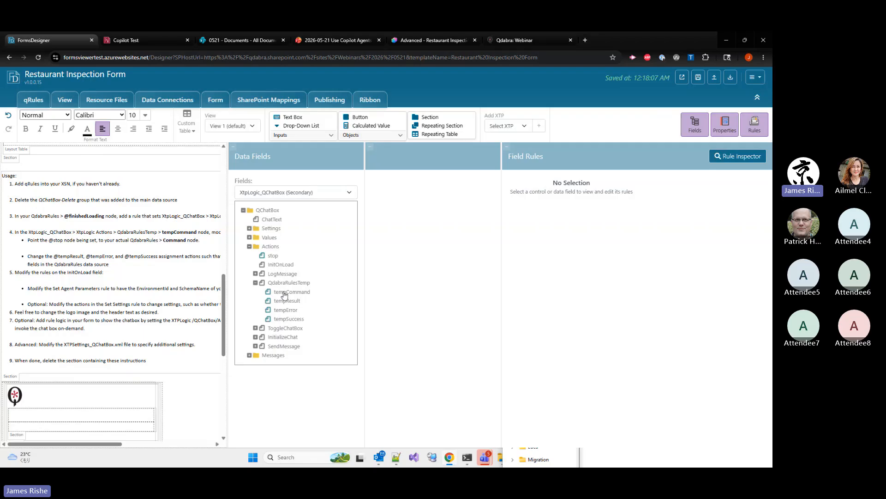
pyautogui.click(279, 292)
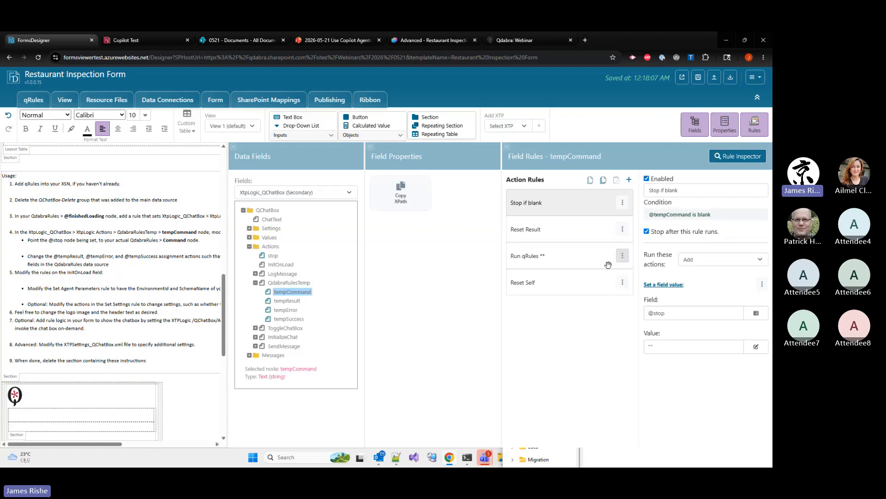
pyautogui.click(574, 258)
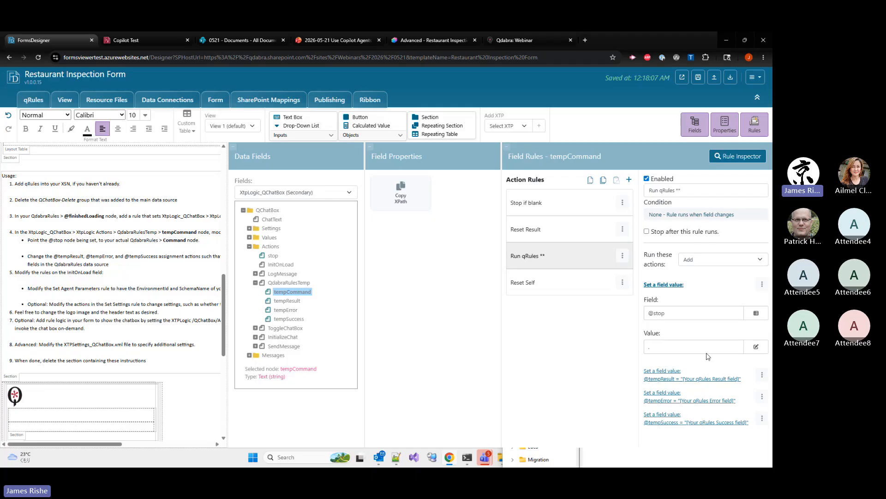
pyautogui.click(686, 314)
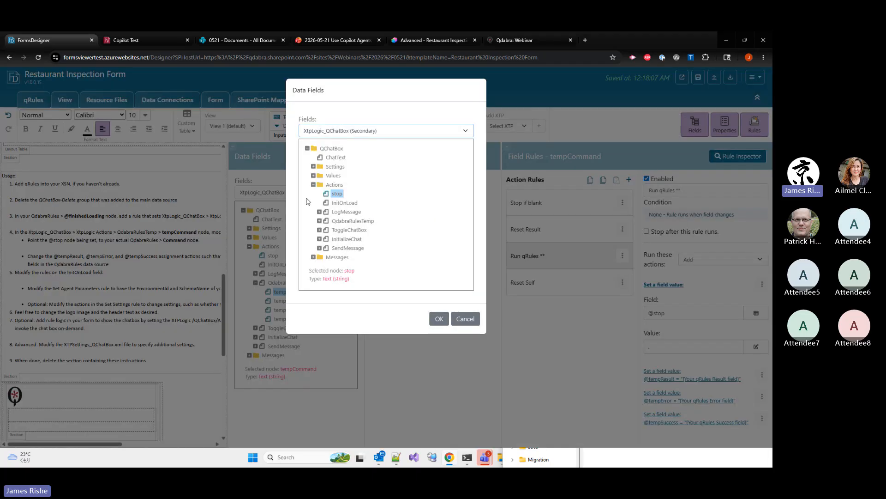
pyautogui.click(348, 133)
pyautogui.click(330, 166)
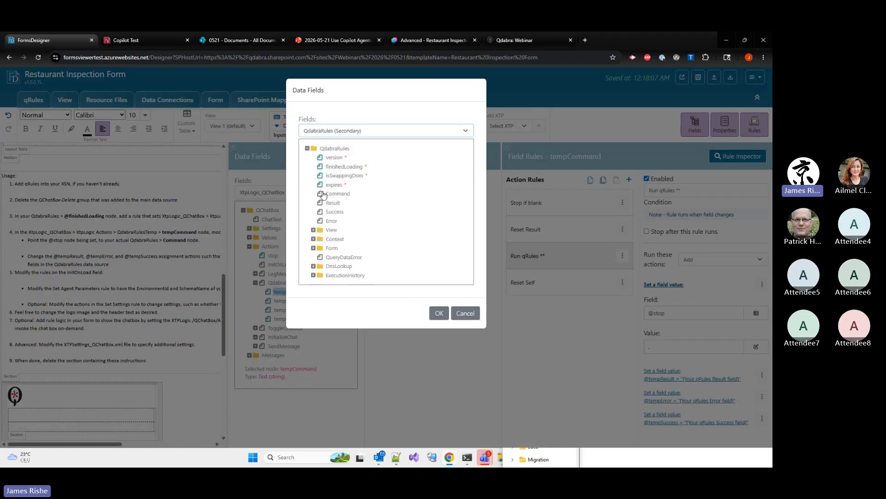
pyautogui.click(338, 193)
pyautogui.click(439, 313)
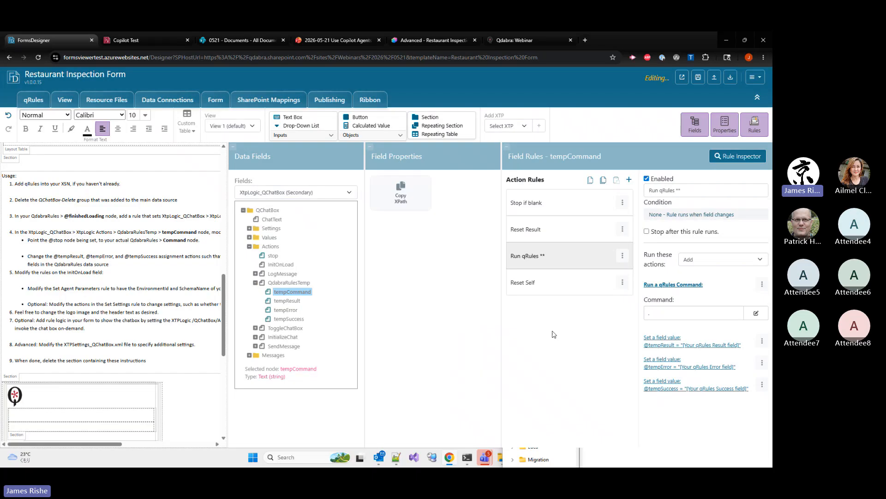
# Replace the tempResult placeholder value in the Run qRules rule with the Result field from QdabraRules
pyautogui.click(685, 344)
pyautogui.click(691, 368)
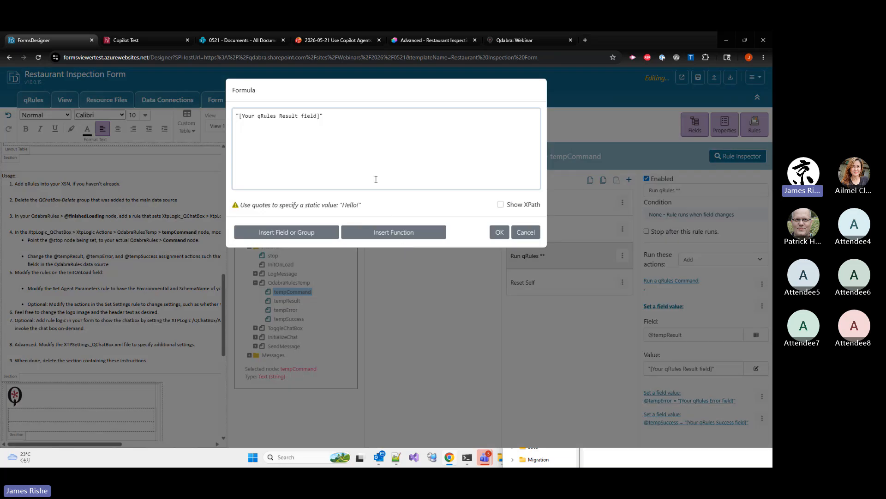
pyautogui.hotkey('ctrl', 'a')
pyautogui.press('BackSpace')
pyautogui.click(305, 232)
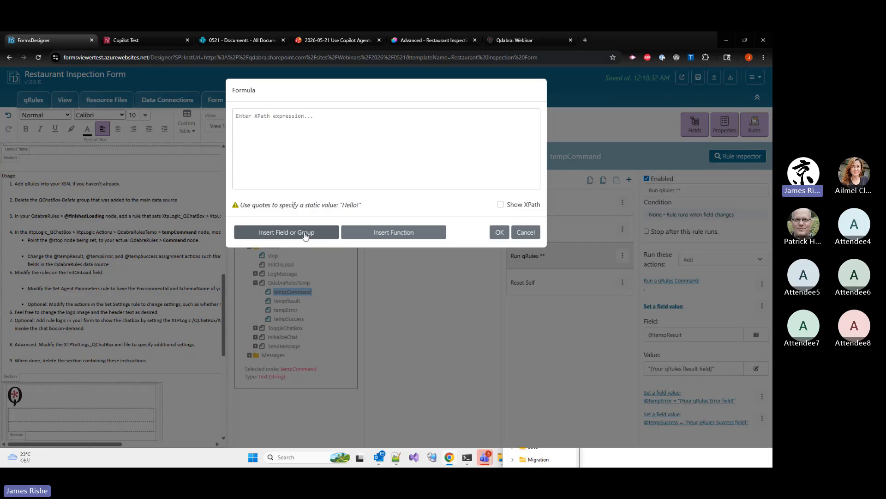
pyautogui.click(386, 136)
pyautogui.click(336, 161)
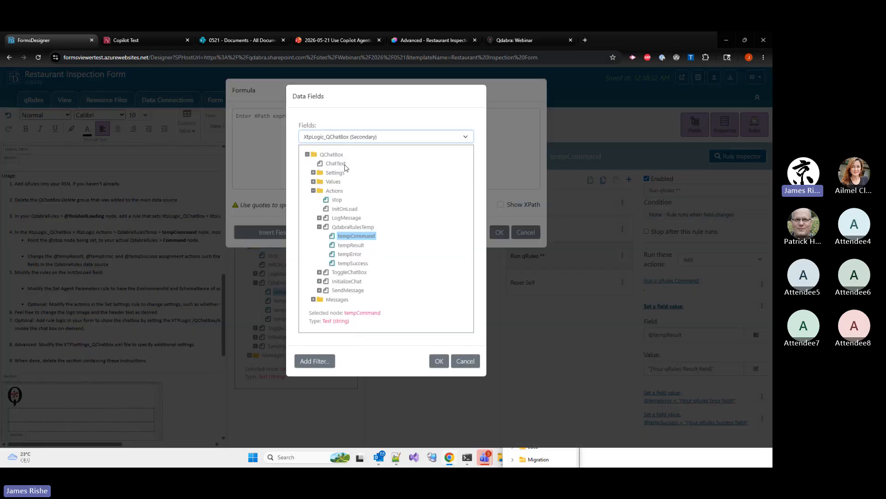
pyautogui.doubleClick(333, 210)
pyautogui.click(500, 232)
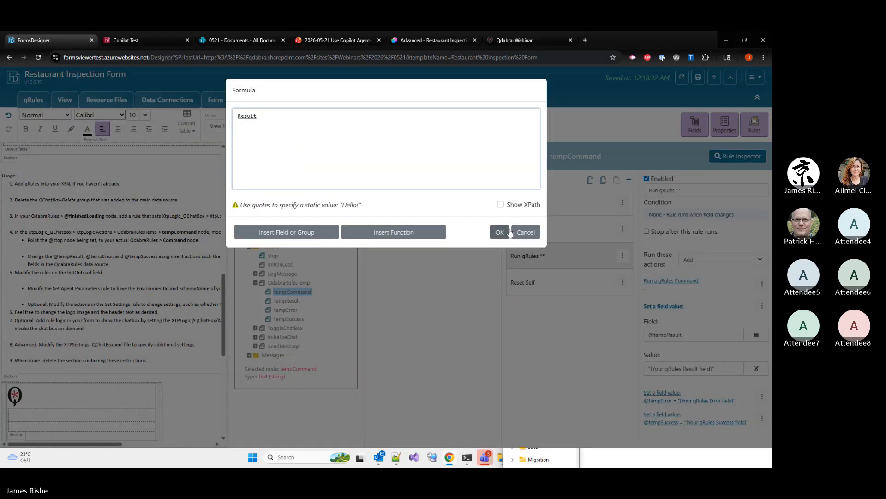
# Replace the tempError placeholder value in the Run qRules rule with the Error field from QdabraRules
pyautogui.click(662, 396)
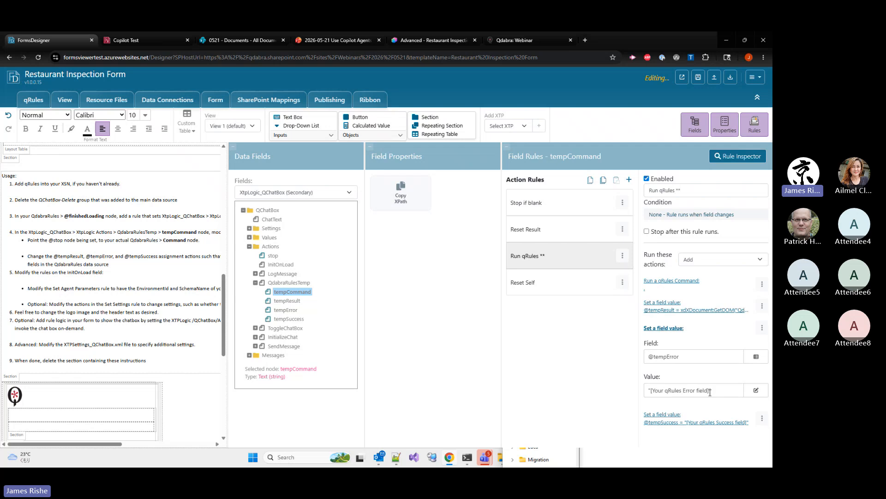
pyautogui.click(756, 390)
pyautogui.moveTo(332, 125); pyautogui.dragTo(149, 122)
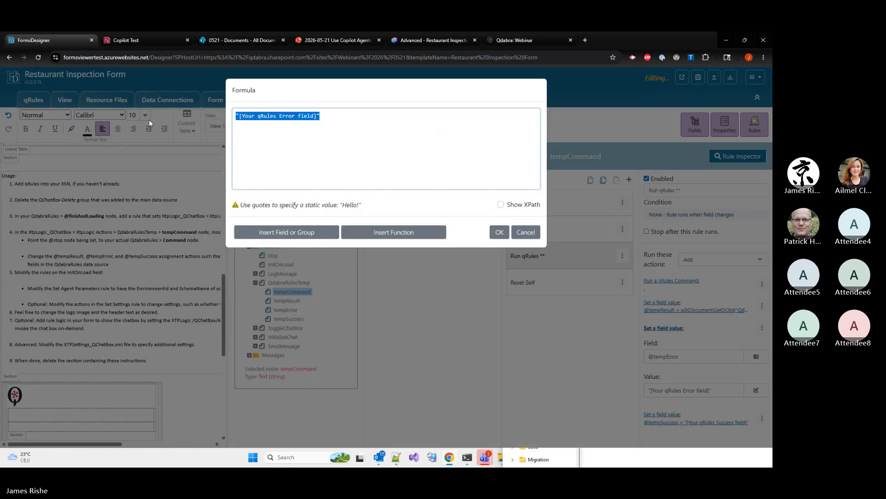
pyautogui.press('Delete')
pyautogui.click(281, 230)
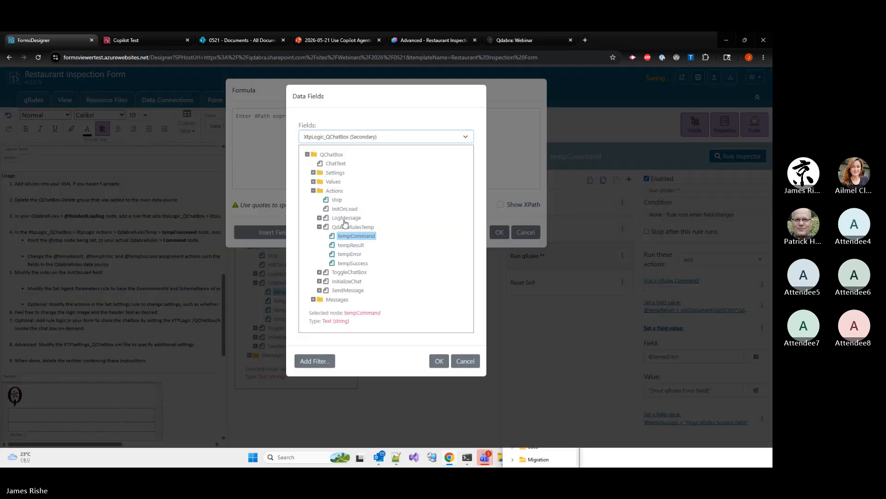
pyautogui.click(319, 137)
pyautogui.click(328, 169)
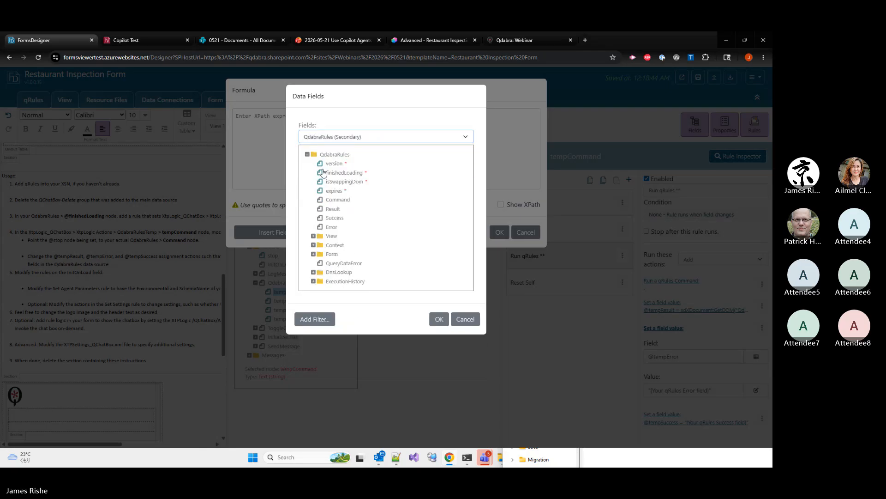
pyautogui.doubleClick(333, 226)
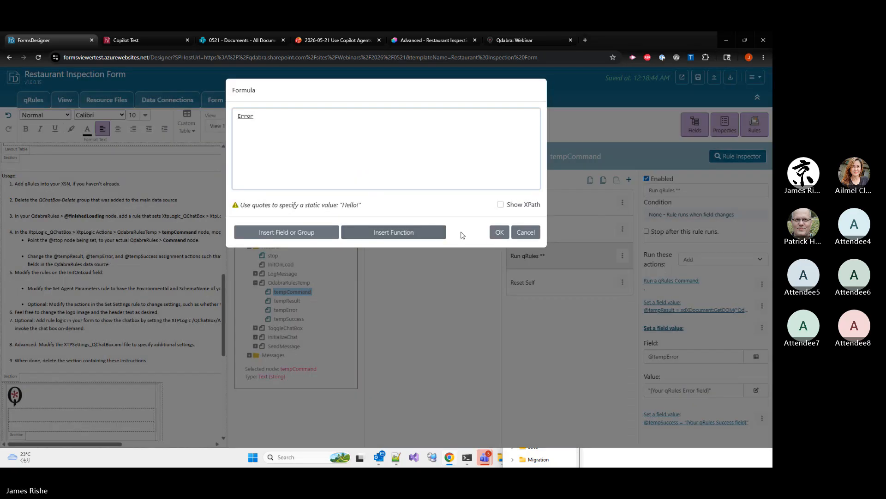
pyautogui.click(500, 232)
# Replace the tempSuccess placeholder value in the Run qRules rule with the Success field from QdabraRules
pyautogui.click(676, 419)
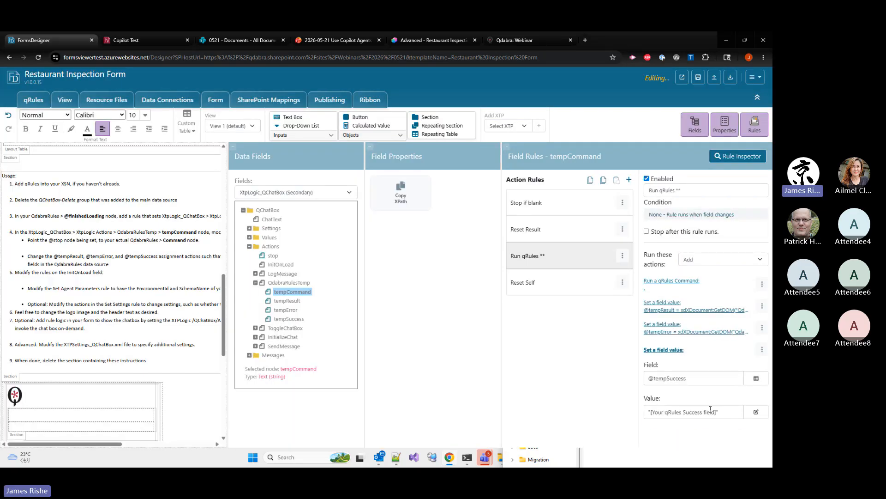
pyautogui.click(757, 412)
pyautogui.moveTo(332, 166); pyautogui.dragTo(210, 149)
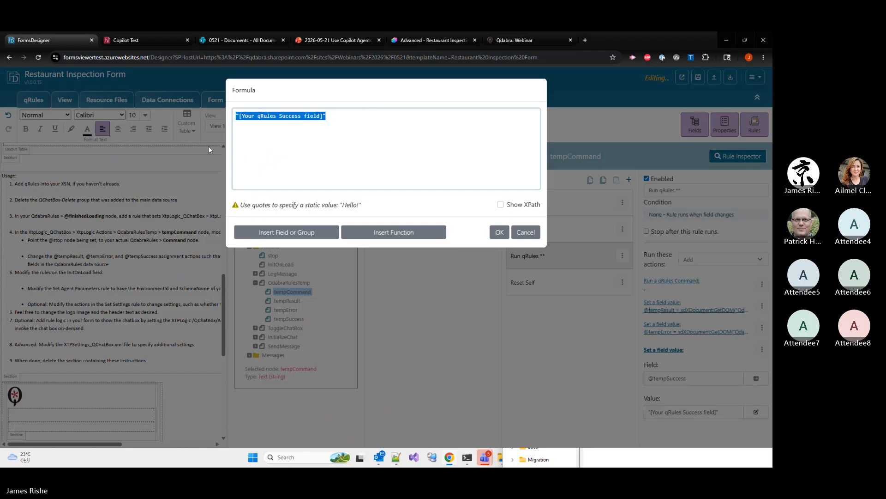
pyautogui.press('BackSpace')
pyautogui.click(272, 232)
pyautogui.click(319, 137)
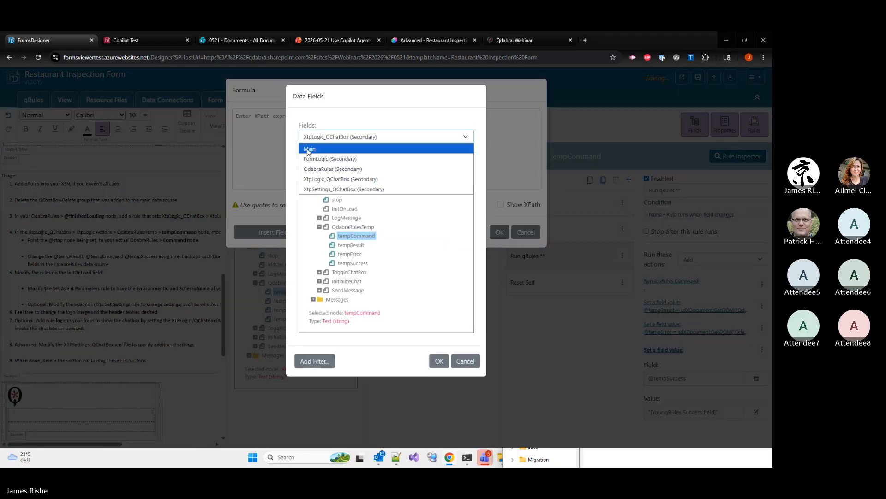
pyautogui.click(314, 170)
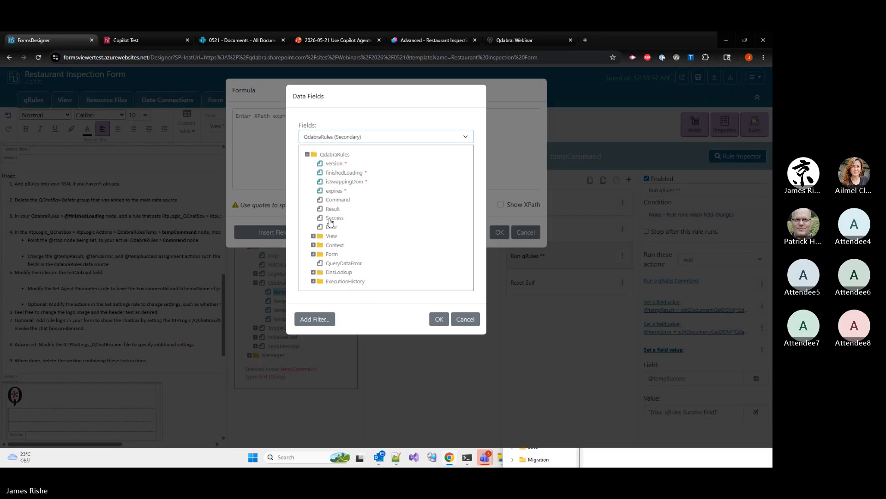
pyautogui.click(330, 219)
pyautogui.click(439, 319)
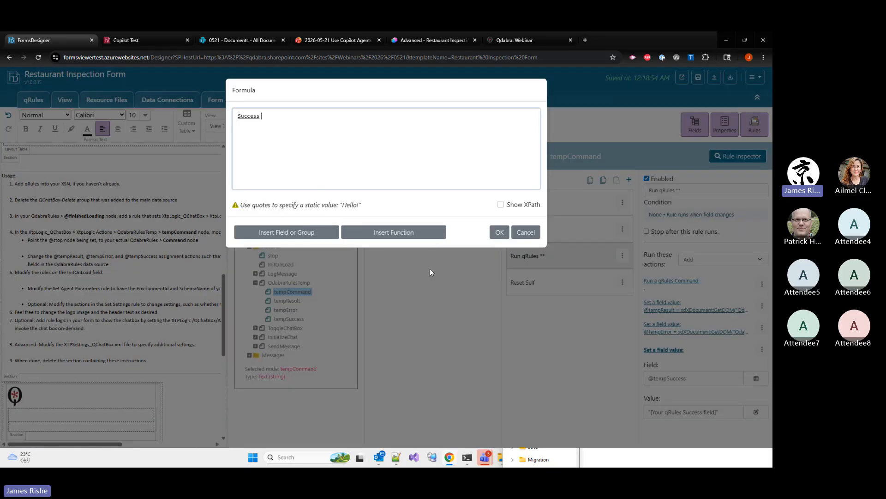
pyautogui.click(499, 232)
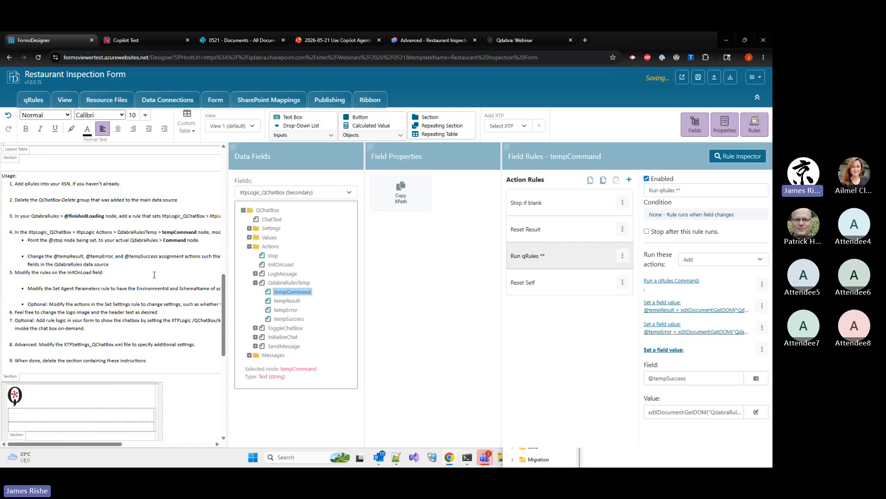
# In InitOnLoad's Set Agent parameters rule, replace the EnvironmentId placeholder with the Environment ID copied from the agent's Copilot Studio metadata, keeping the quotes
pyautogui.click(279, 265)
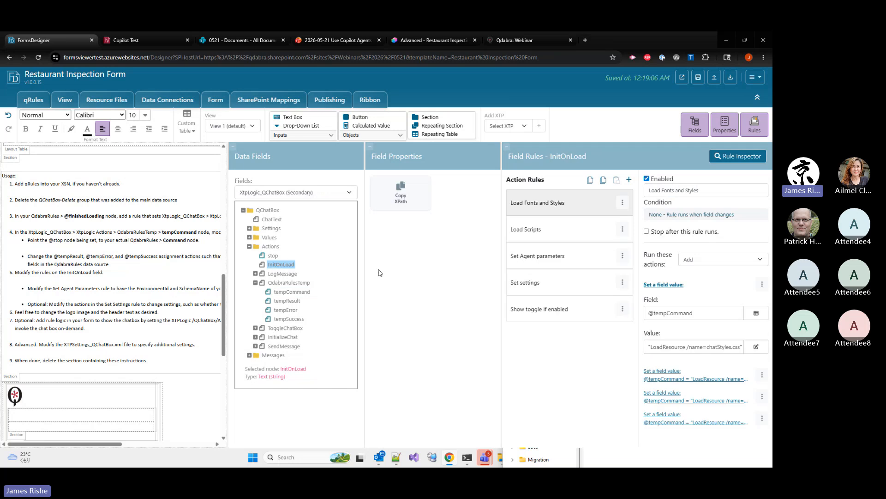
pyautogui.click(534, 254)
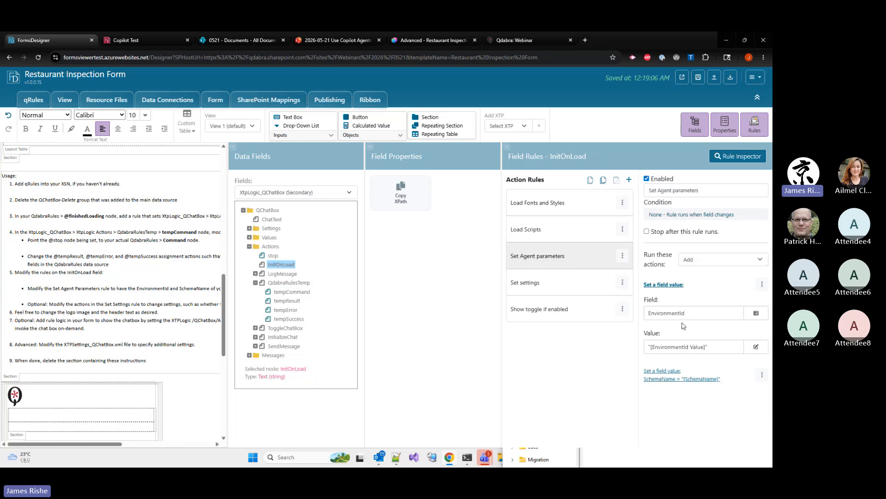
pyautogui.click(684, 346)
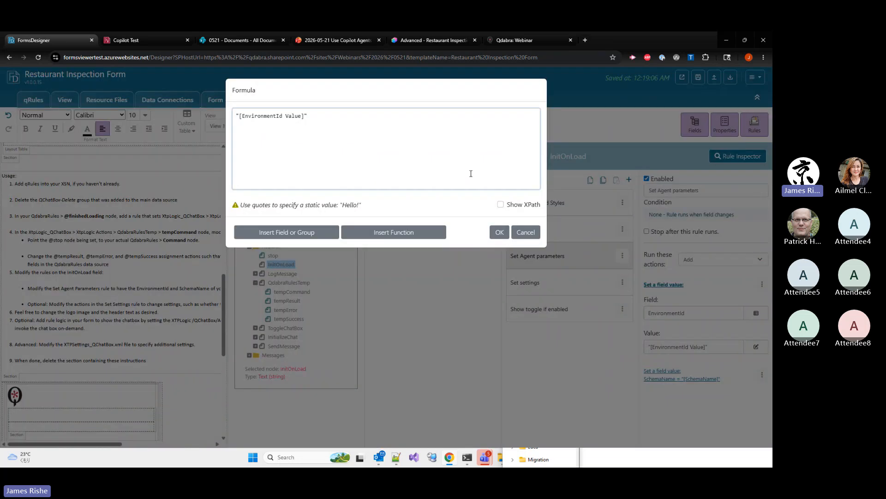
pyautogui.click(419, 41)
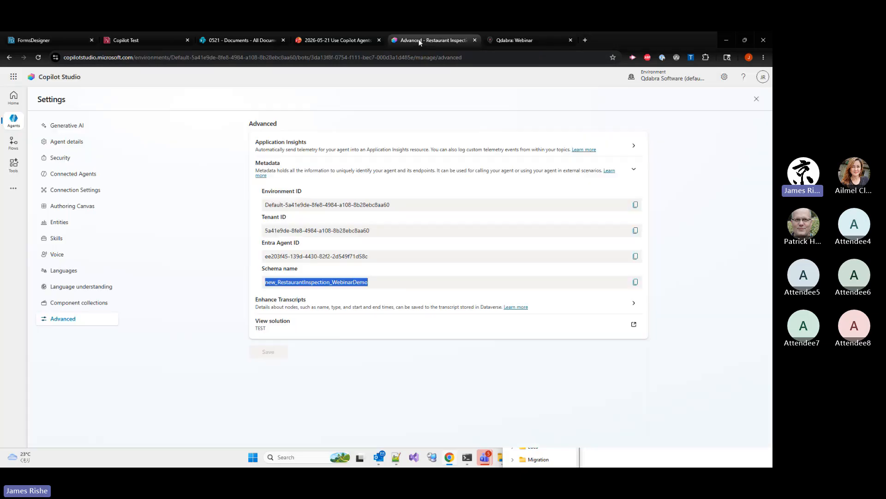
pyautogui.click(635, 205)
pyautogui.click(54, 38)
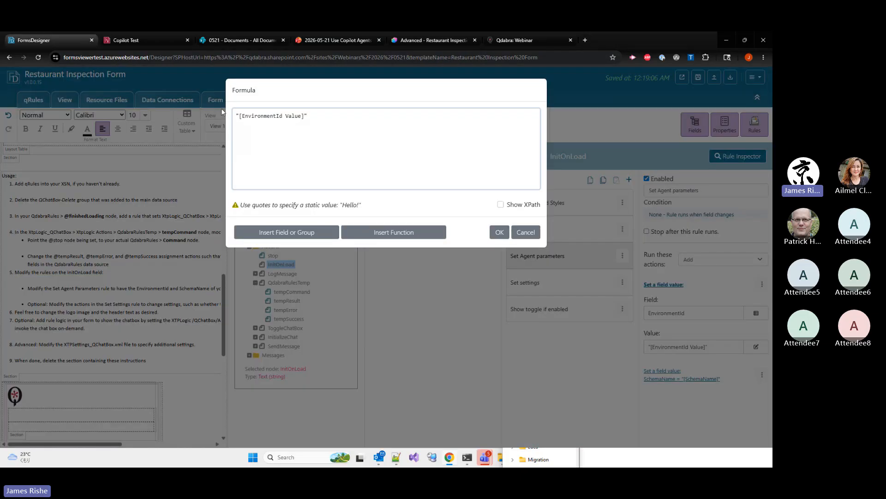
pyautogui.moveTo(239, 117); pyautogui.dragTo(303, 116)
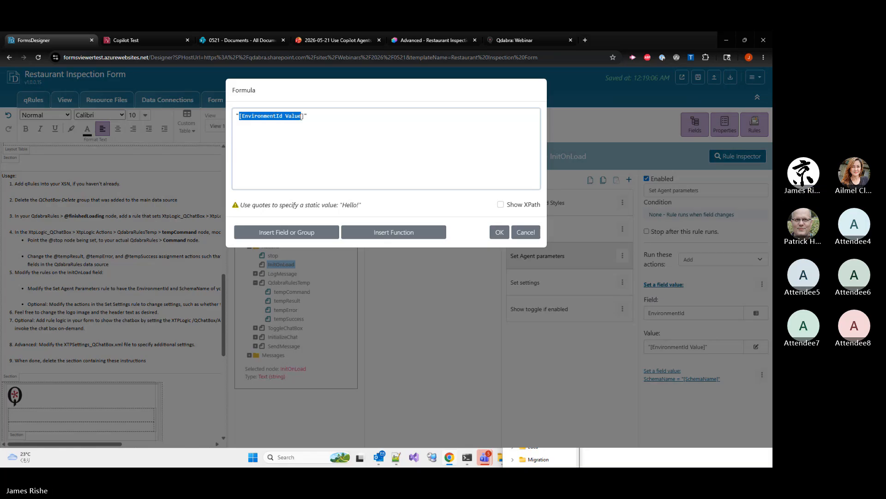
pyautogui.hotkey('ctrl', 'v')
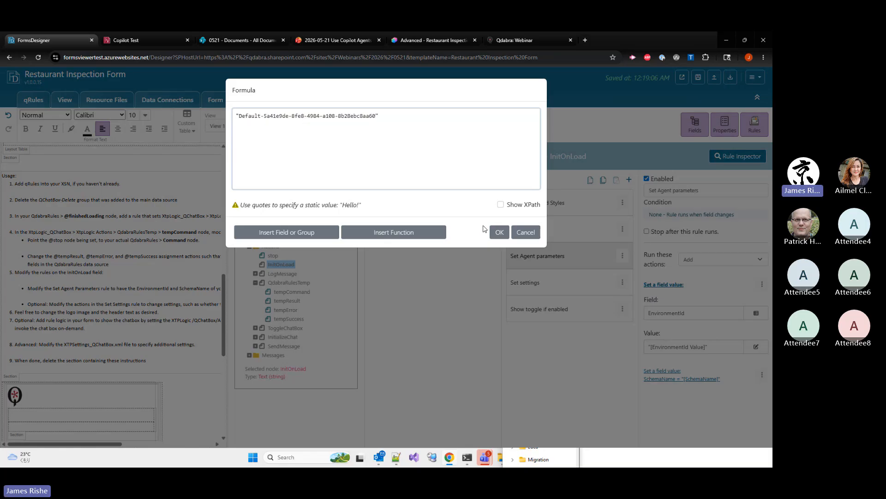
pyautogui.click(497, 232)
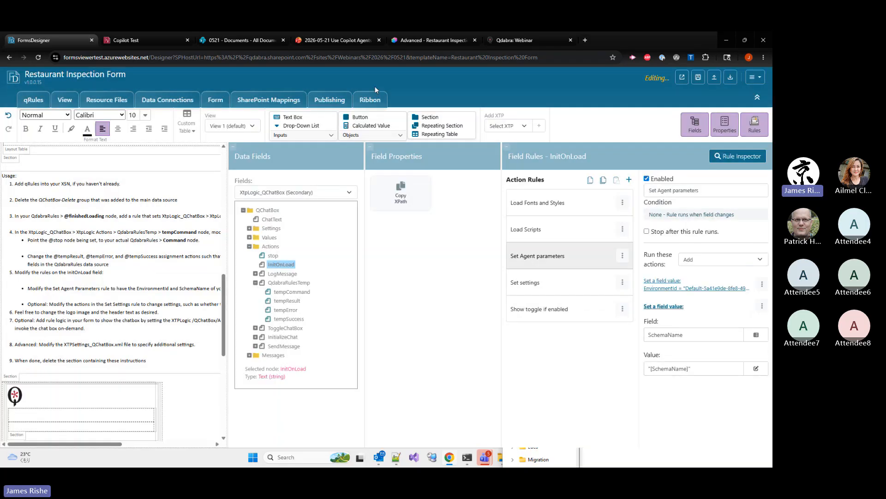
# In the Set Agent parameters rule, replace the SchemaName placeholder with the schema name copied from the agent's Copilot Studio metadata, keeping the quotes
pyautogui.click(661, 368)
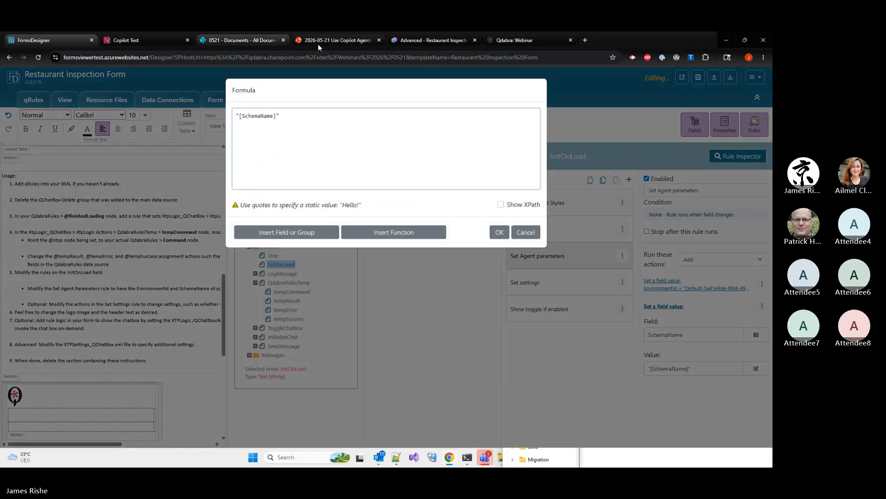
pyautogui.click(403, 43)
pyautogui.click(636, 282)
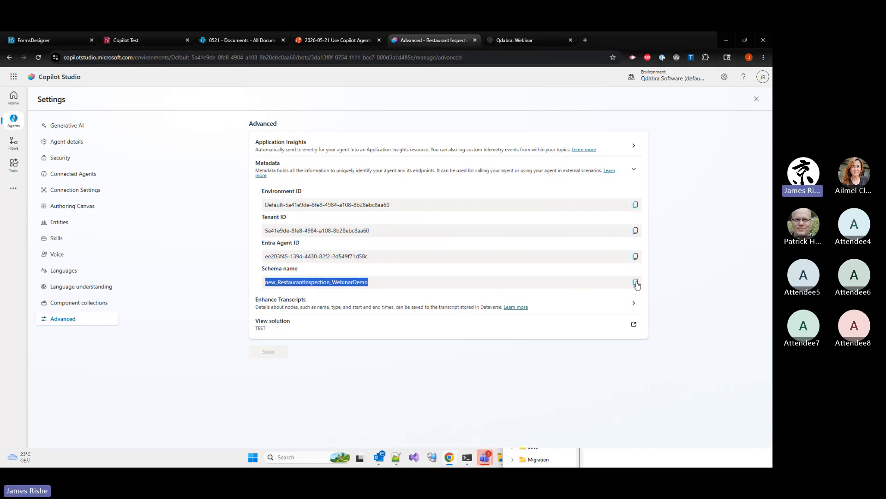
pyautogui.click(24, 41)
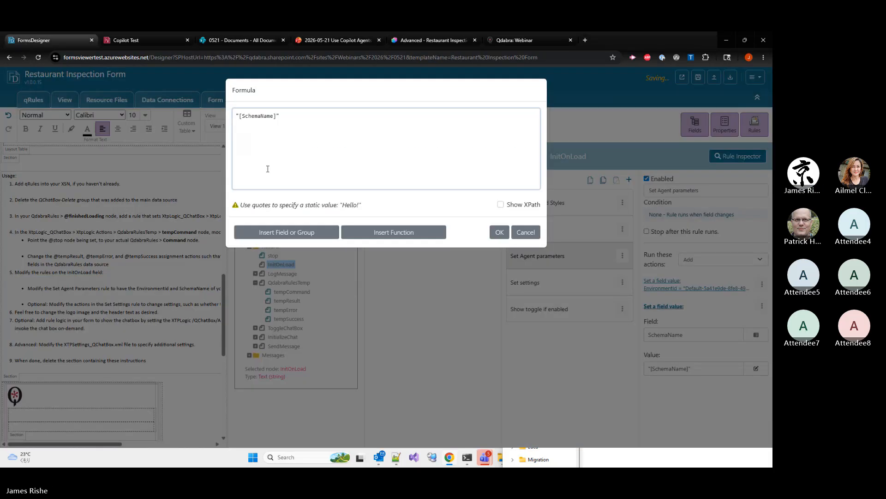
pyautogui.moveTo(238, 116); pyautogui.dragTo(274, 113)
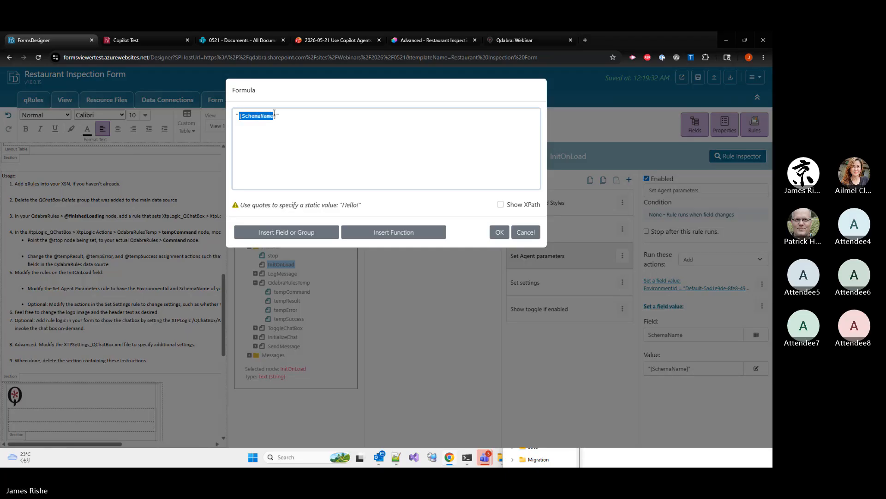
pyautogui.hotkey('ctrl', 'v')
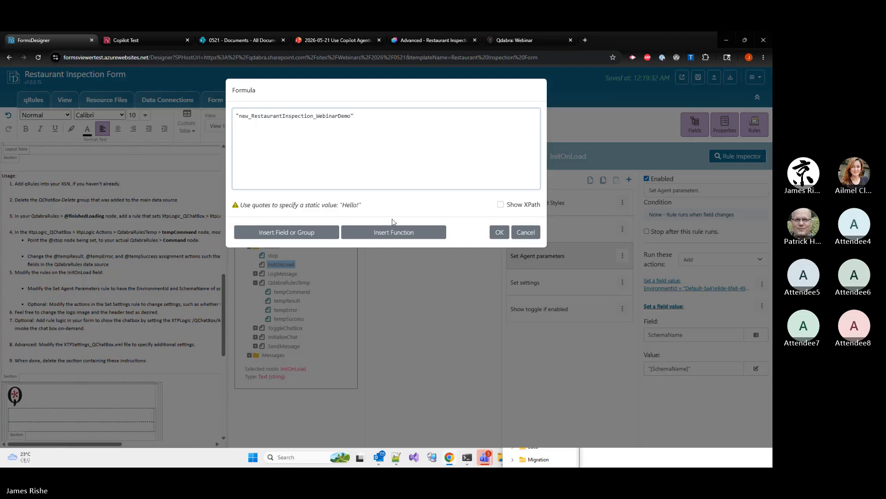
pyautogui.click(497, 233)
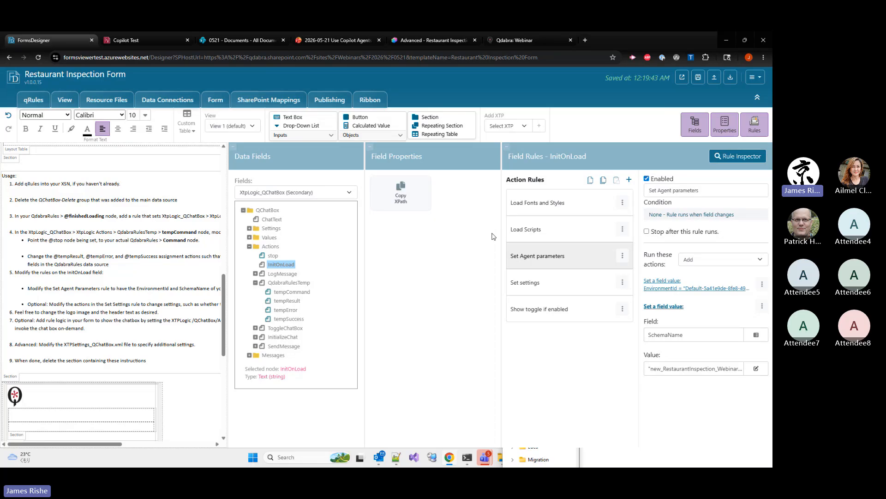
# Check the ShowChatIcon value in InitOnLoad's Set settings rule without changing it
pyautogui.click(532, 283)
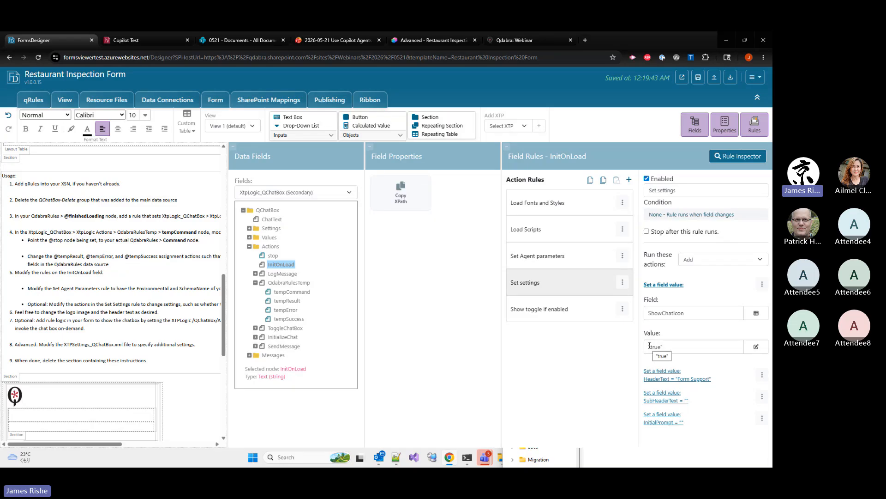
pyautogui.click(650, 346)
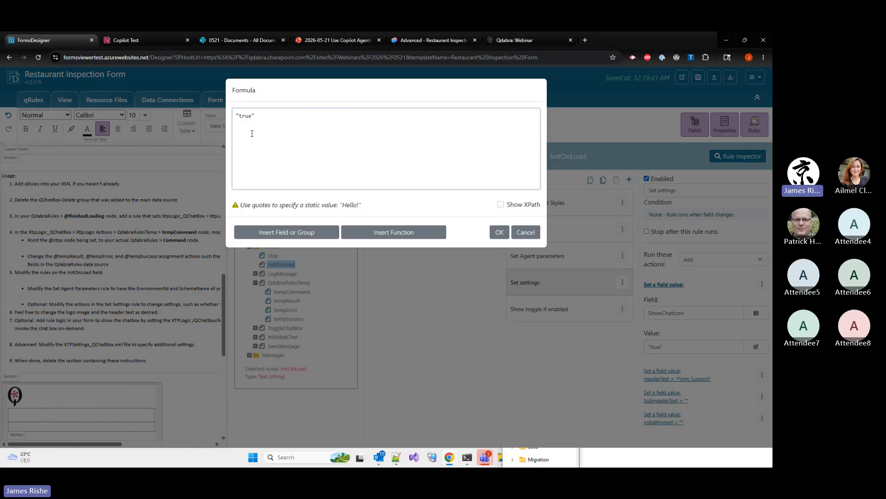
pyautogui.doubleClick(245, 115)
pyautogui.click(527, 232)
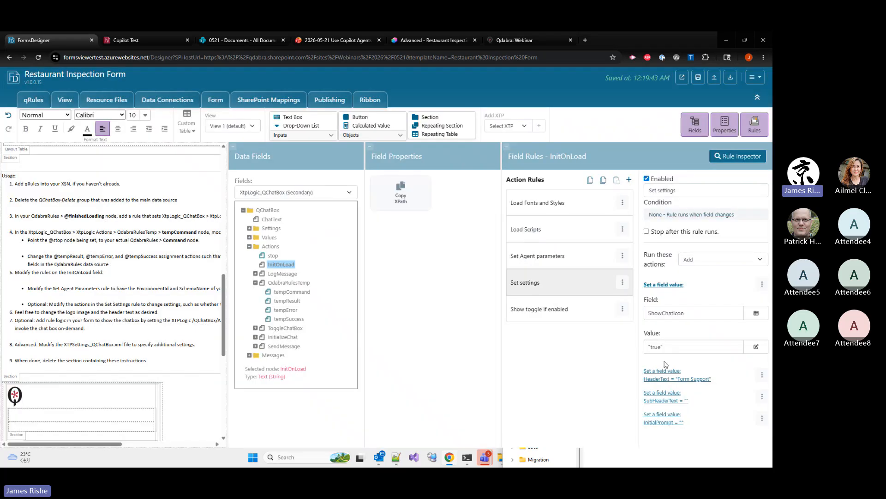
# Set the HeaderText value in the Set settings rule to "Restaurant Inspection Helper"
pyautogui.click(669, 379)
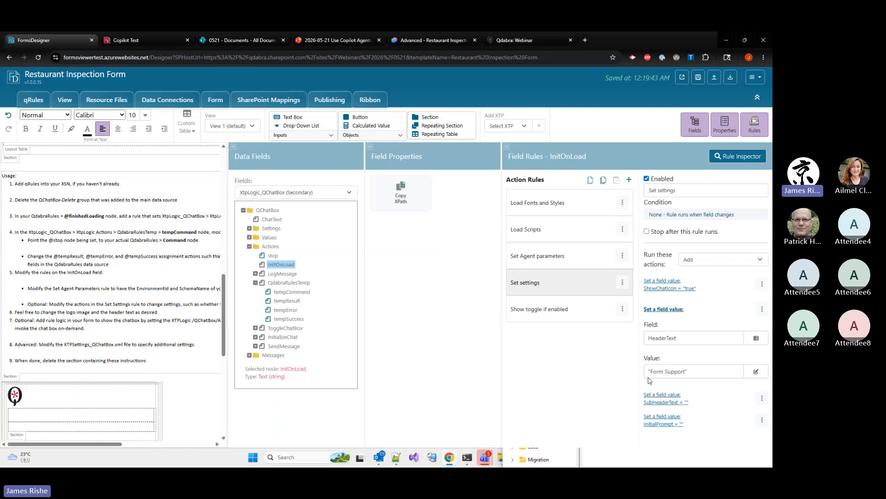
pyautogui.click(683, 367)
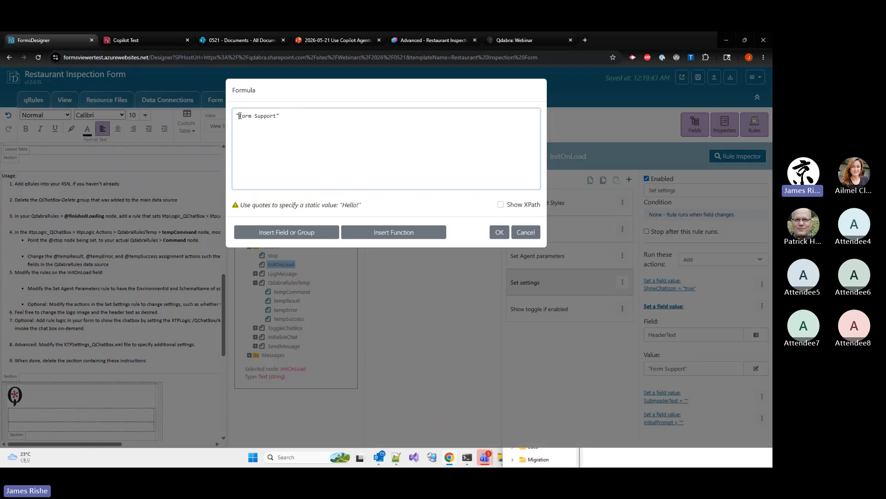
pyautogui.moveTo(239, 116); pyautogui.dragTo(277, 121)
pyautogui.write('Restaurant Inspection Helper')
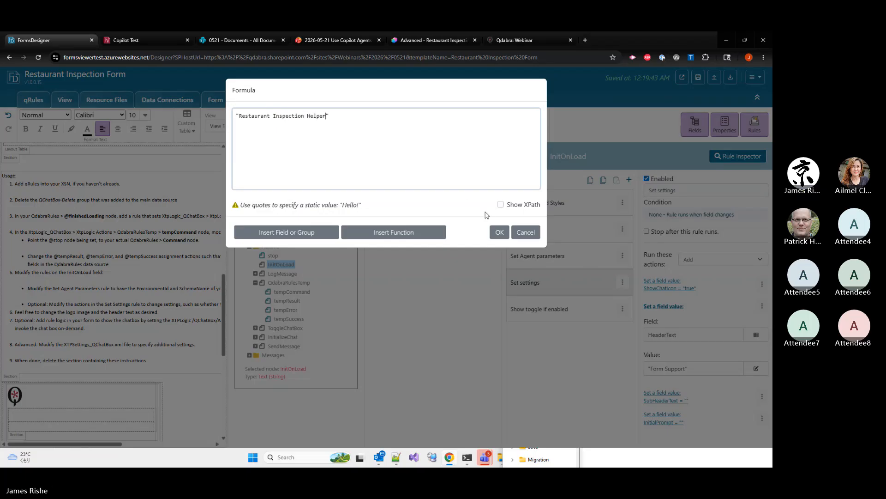
pyautogui.click(501, 236)
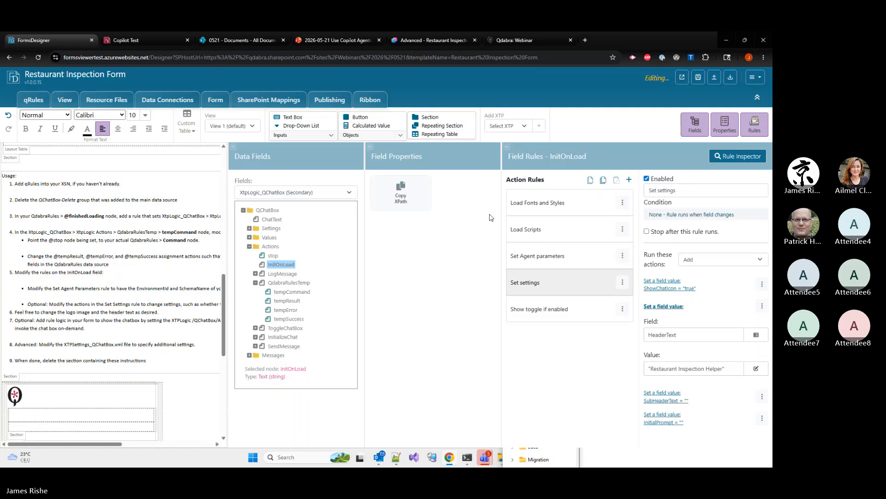
# Set the InitialPrompt value in the Set settings rule to "Let's start the inspection"
pyautogui.click(665, 415)
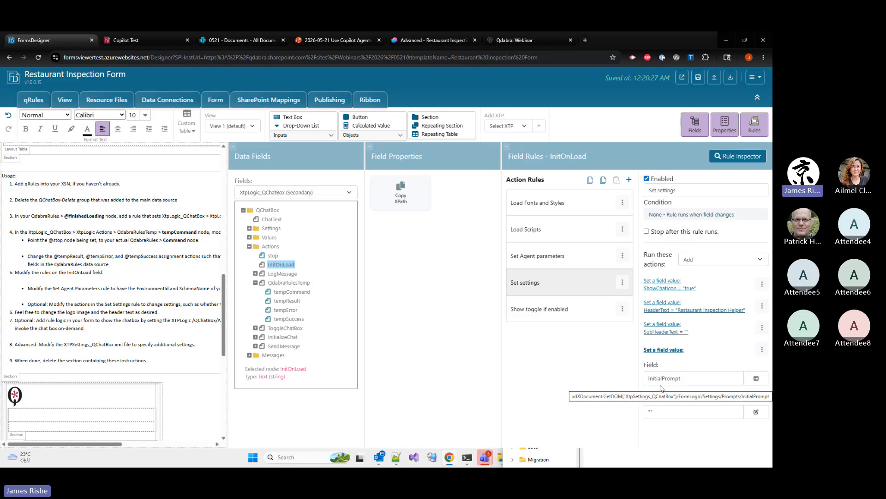
pyautogui.click(665, 411)
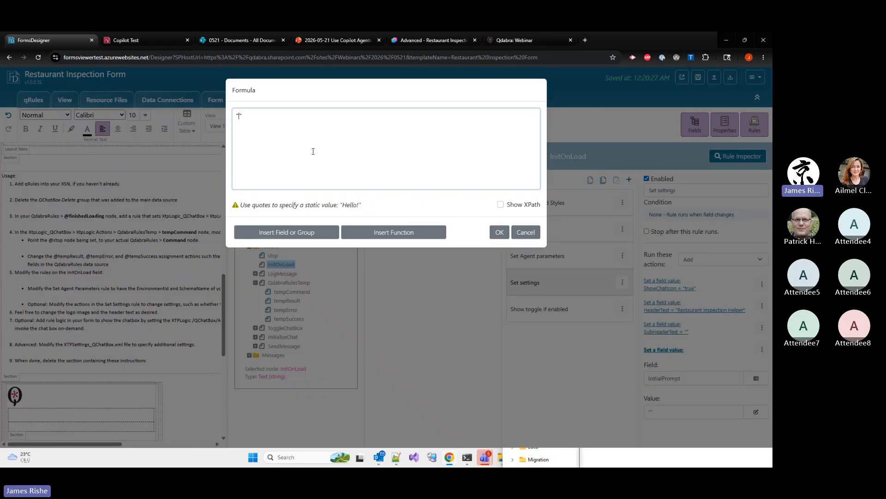
pyautogui.write("Let's get ")
pyautogui.write('st')
pyautogui.press('BackSpace')
pyautogui.press('BackSpace')
pyautogui.press('BackSpace')
pyautogui.press('BackSpace')
pyautogui.press('BackSpace')
pyautogui.press('BackSpace')
pyautogui.write('start the inspection')
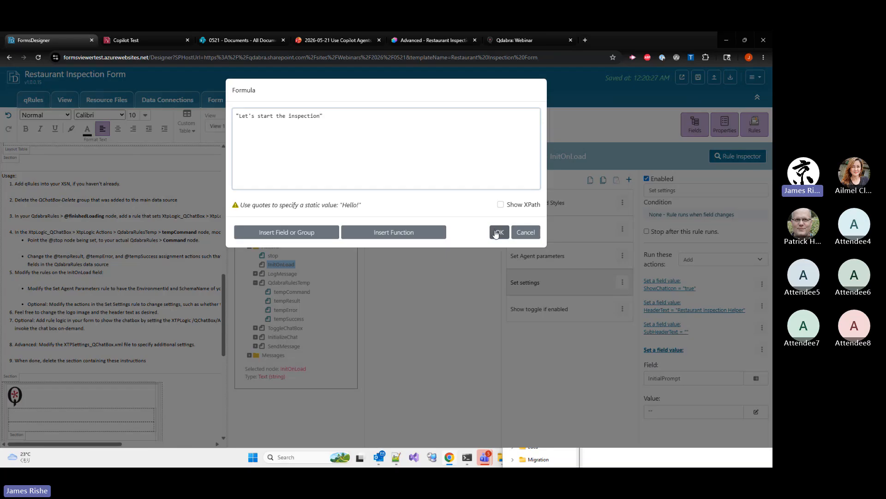
pyautogui.click(497, 232)
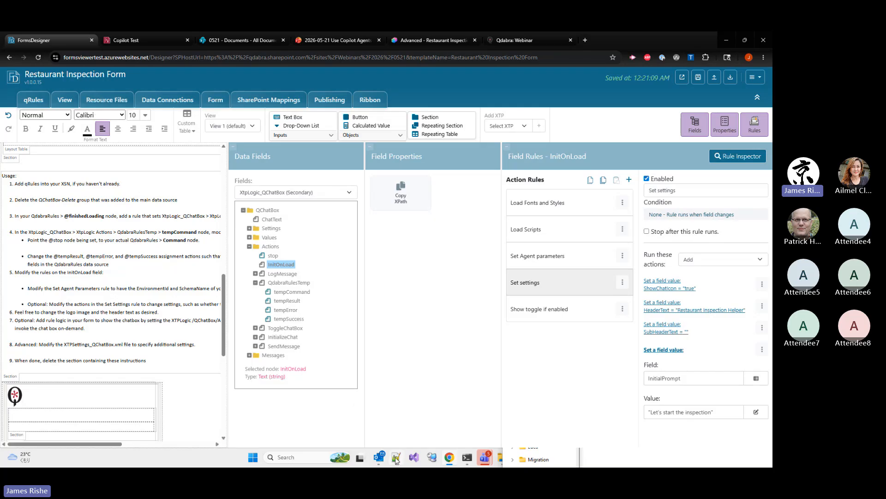
# Open the form's XtpSettings_QChatBox.xml resource file for editing and move the File Explorer window out of the way
pyautogui.click(108, 100)
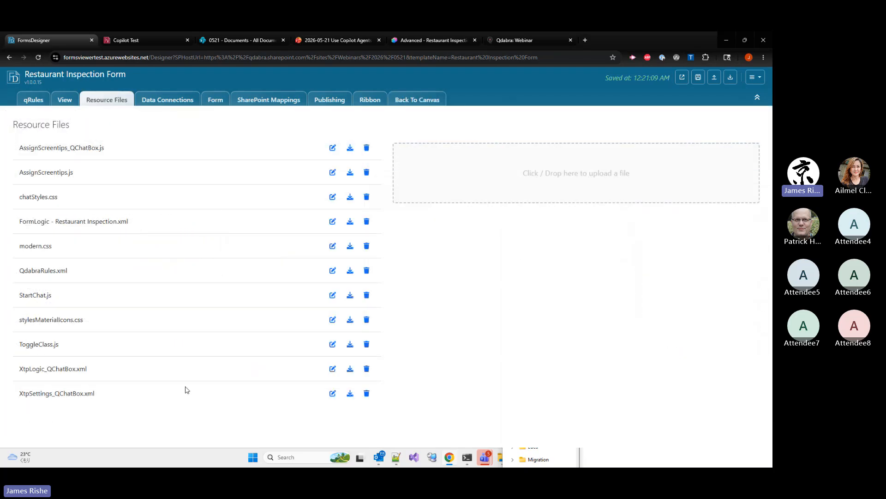
pyautogui.click(334, 393)
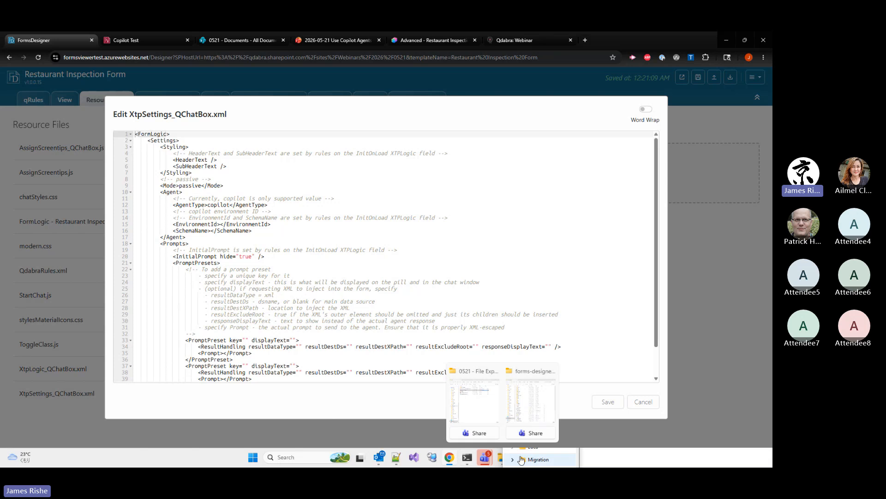
pyautogui.click(619, 459)
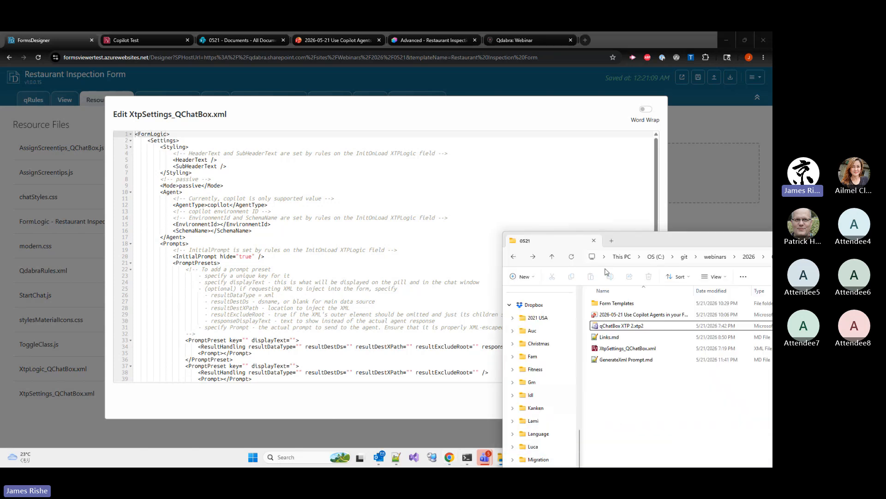
pyautogui.moveTo(623, 246); pyautogui.dragTo(617, 368)
pyautogui.click(486, 421)
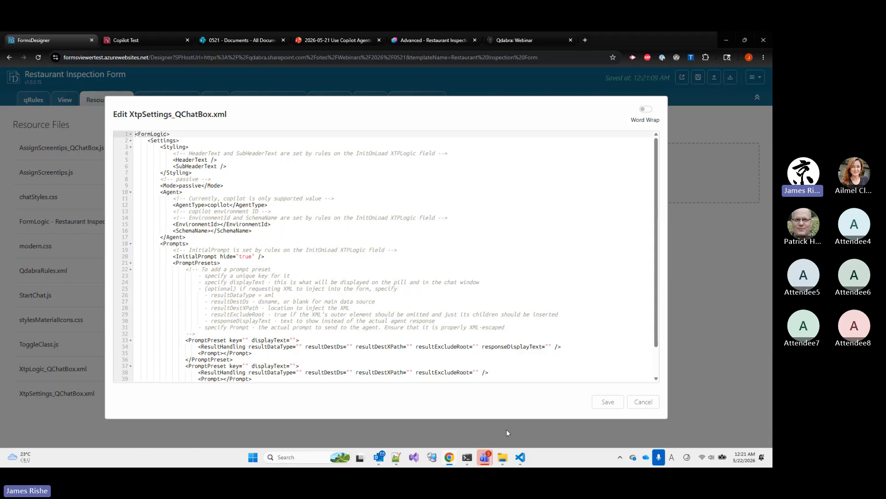
# Switch to VS Code and examine the XML structure and output rules in GenerateXml Prompt.md
pyautogui.click(520, 458)
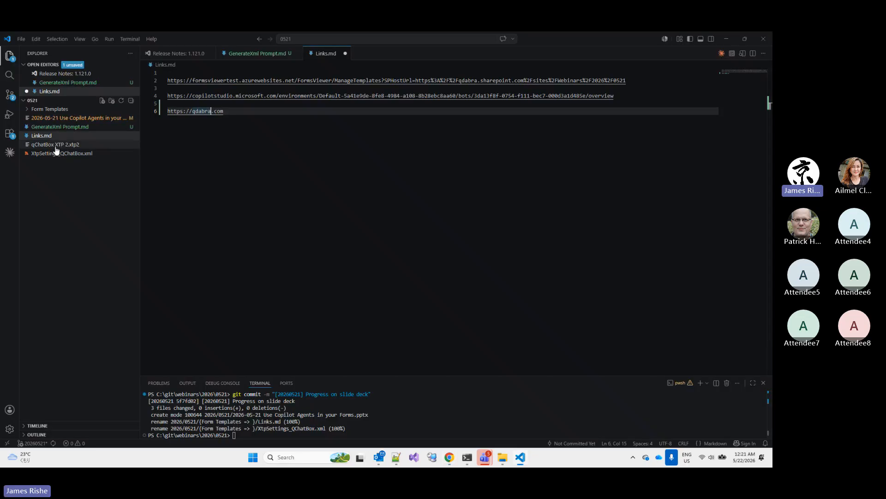
pyautogui.click(50, 134)
pyautogui.click(51, 128)
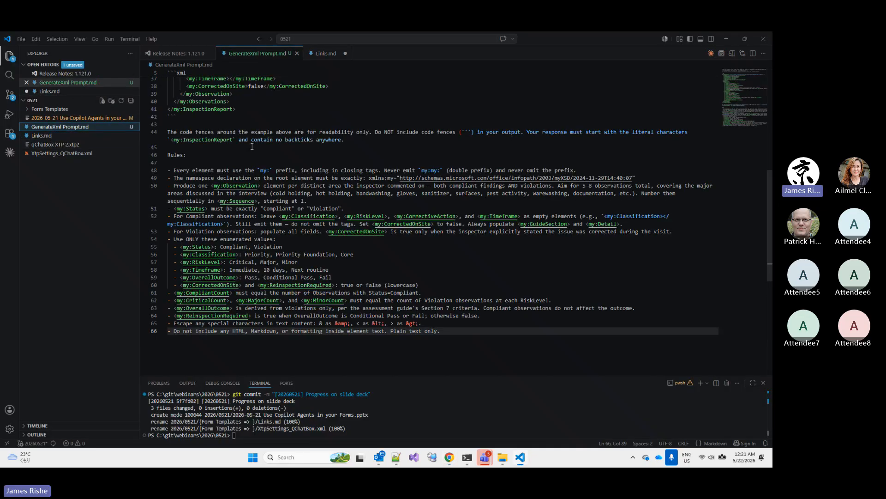
pyautogui.scroll(10, 295, 142)
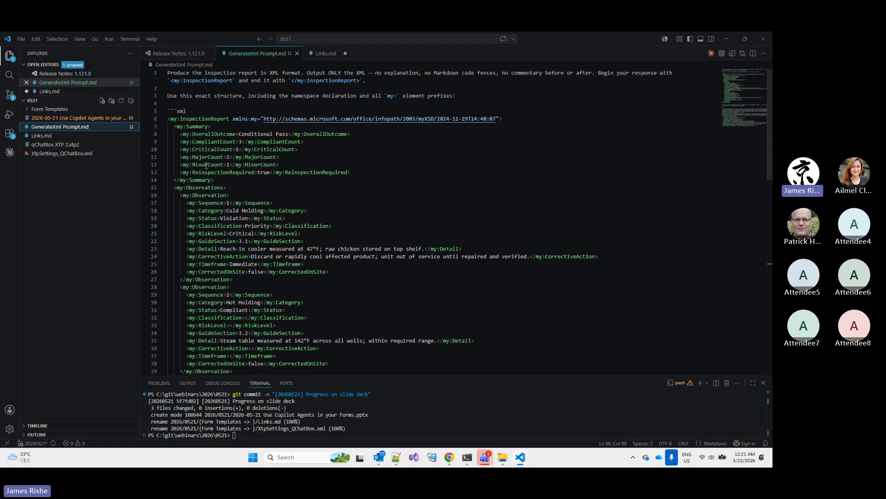
pyautogui.scroll(-5, 215, 166)
pyautogui.scroll(5, 199, 140)
pyautogui.scroll(-5, 201, 147)
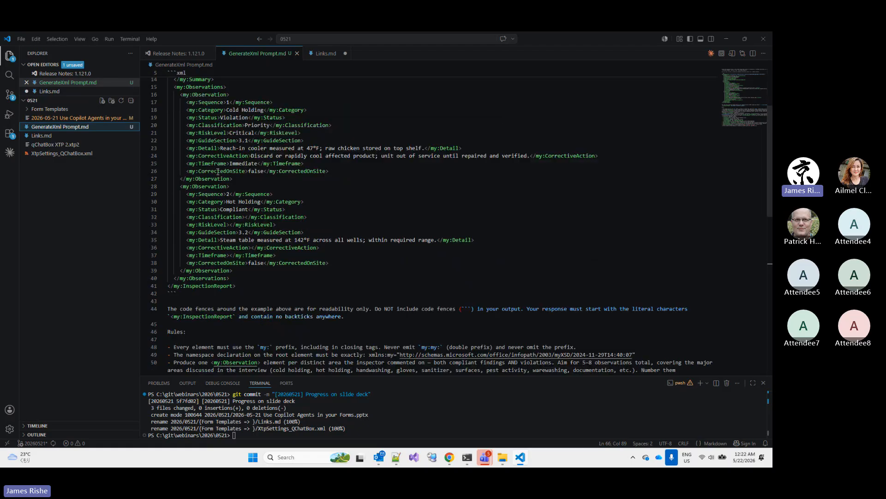
pyautogui.scroll(-3, 220, 248)
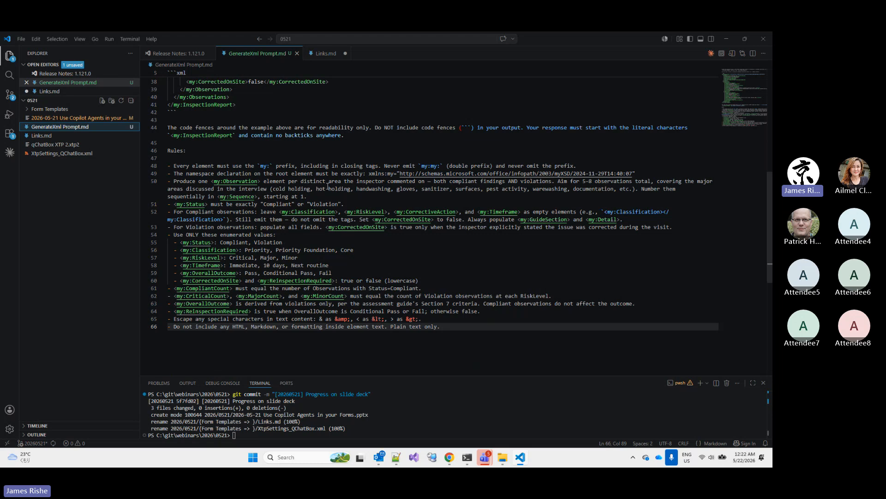
pyautogui.scroll(2, 301, 191)
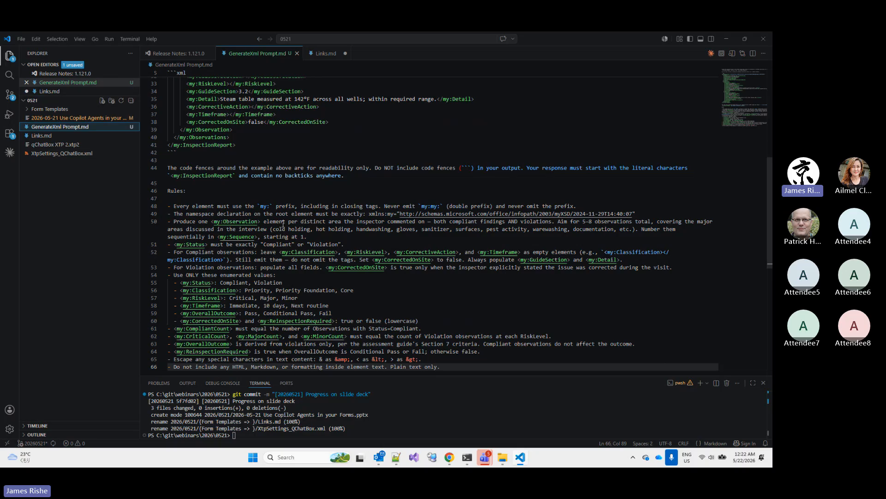
# Open XtpSettings_QChatBox.xml in the VS Code project and examine the report prompt preset and its ResultHandling attributes
pyautogui.click(68, 157)
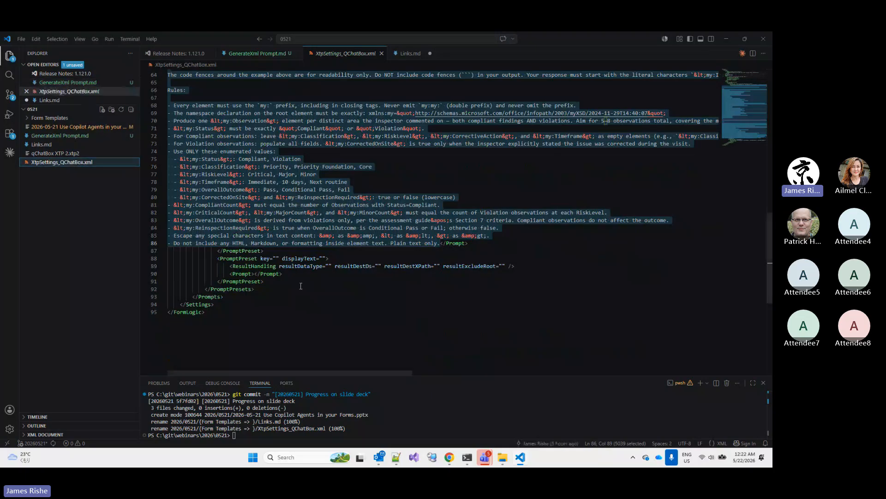
pyautogui.scroll(20, 281, 233)
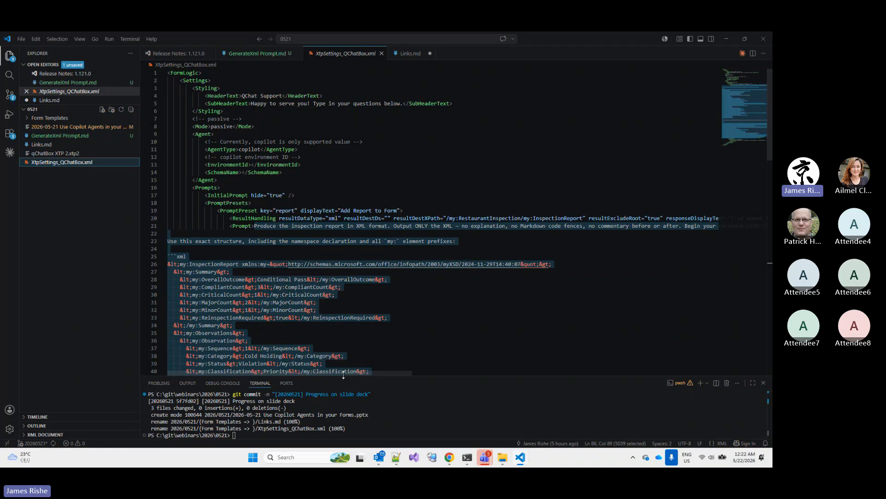
pyautogui.moveTo(344, 371); pyautogui.dragTo(392, 369)
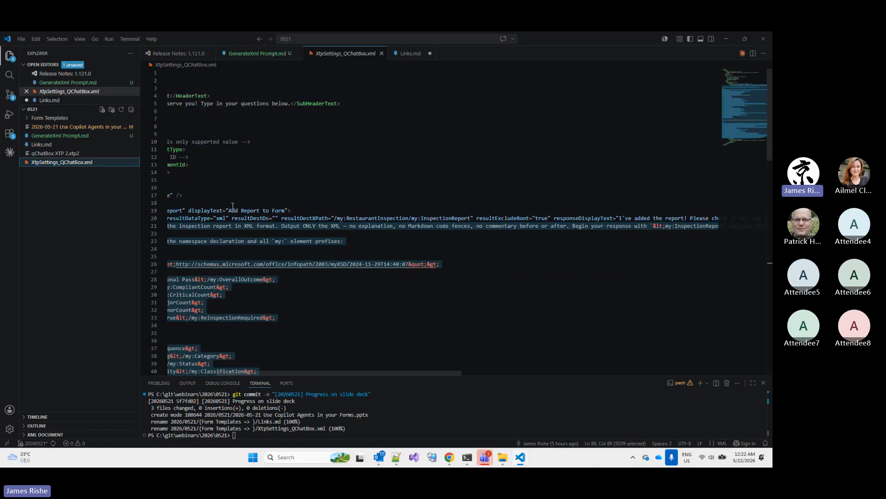
pyautogui.click(330, 220)
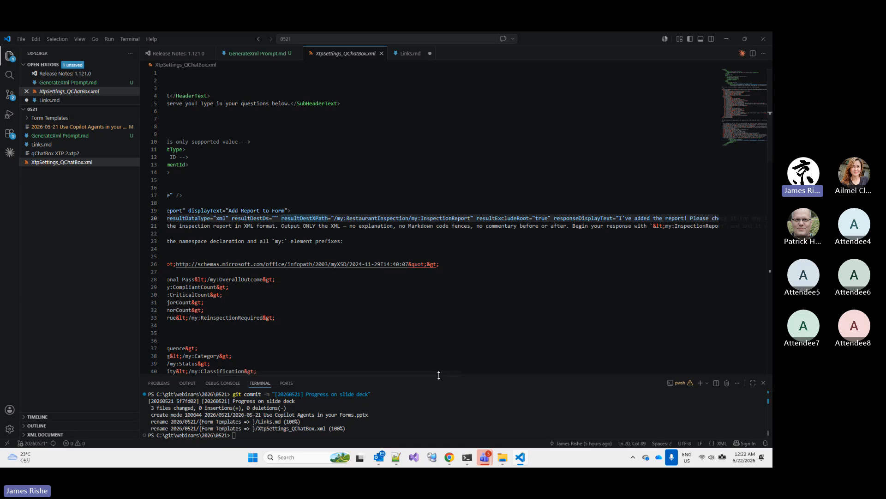
pyautogui.moveTo(436, 371); pyautogui.dragTo(386, 372)
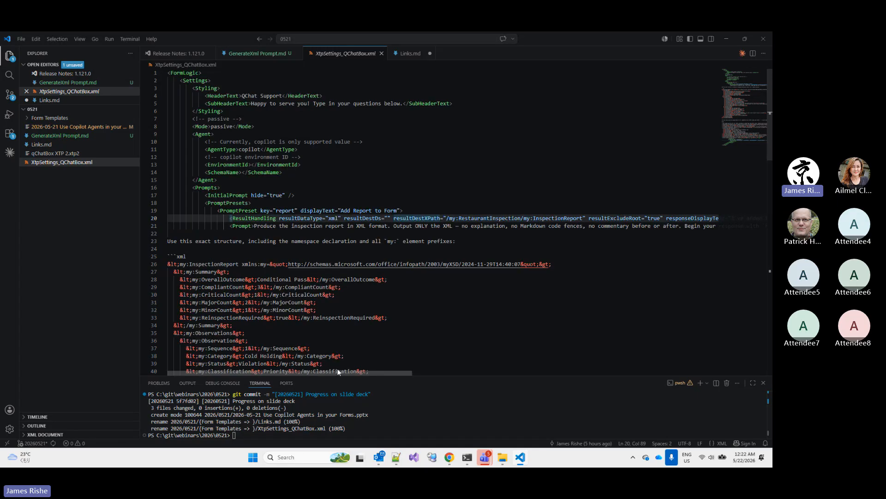
# Copy the whole XML from VS Code, replace the contents of the form's XtpSettings_QChatBox.xml resource with it in the browser, and save
pyautogui.click(316, 176)
pyautogui.hotkey('ctrl', 'a')
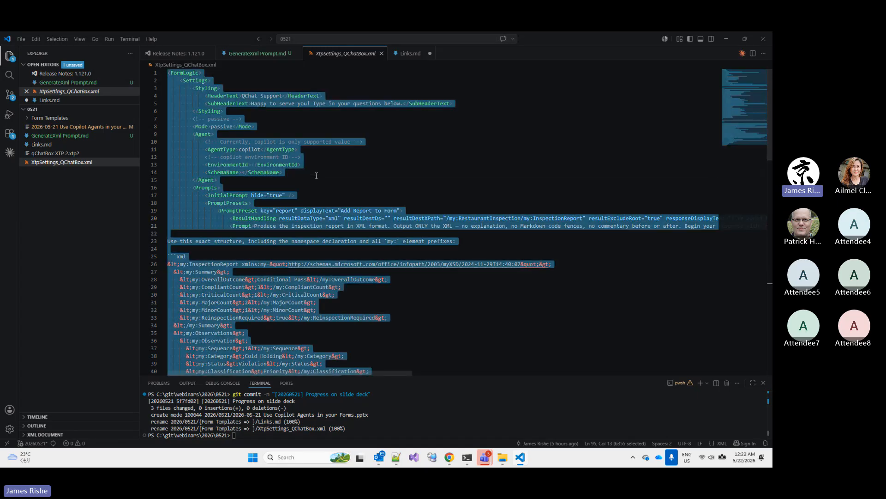
pyautogui.click(448, 458)
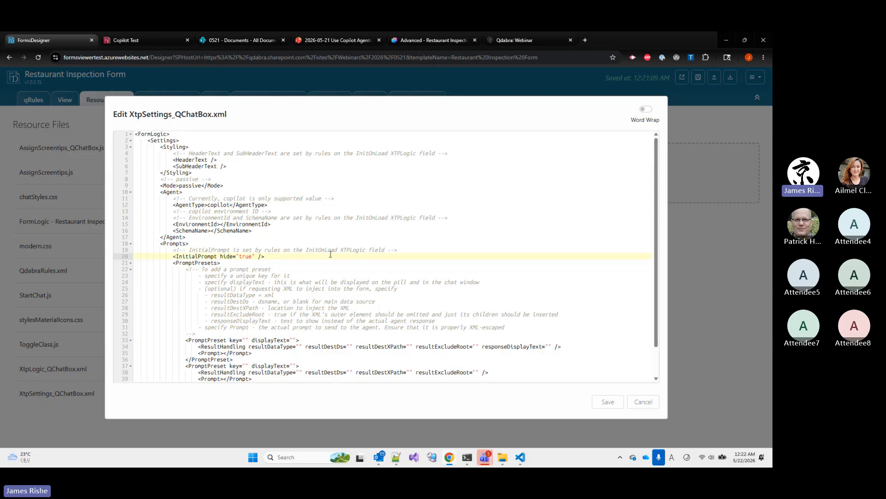
pyautogui.hotkey('ctrl', 'a')
pyautogui.hotkey('ctrl', 'v')
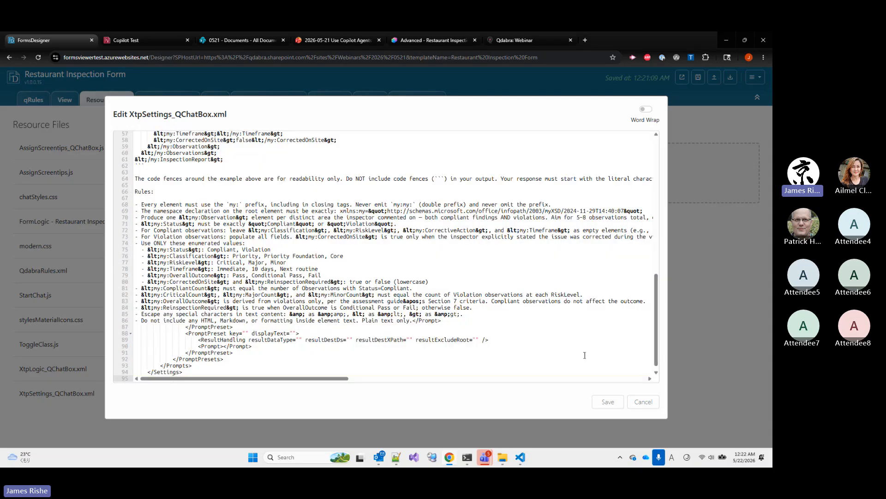
pyautogui.click(604, 405)
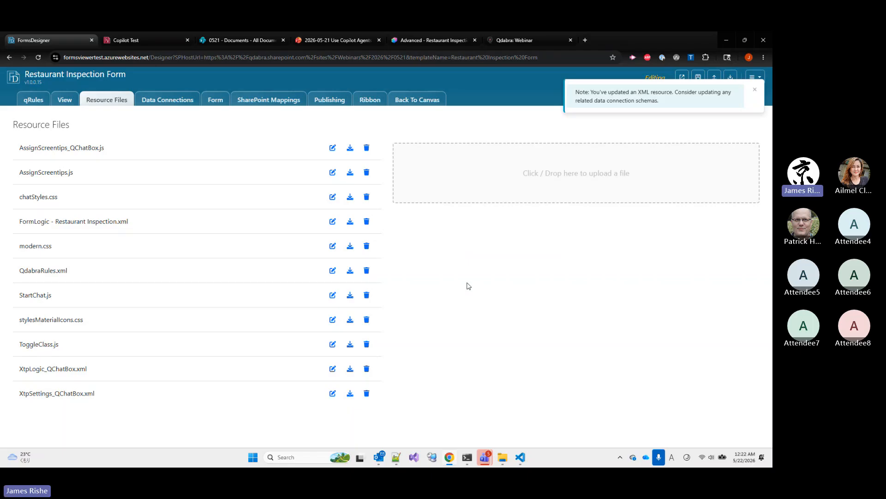
# Return to the form canvas and delete the section containing the qChatBox usage instructions
pyautogui.click(105, 101)
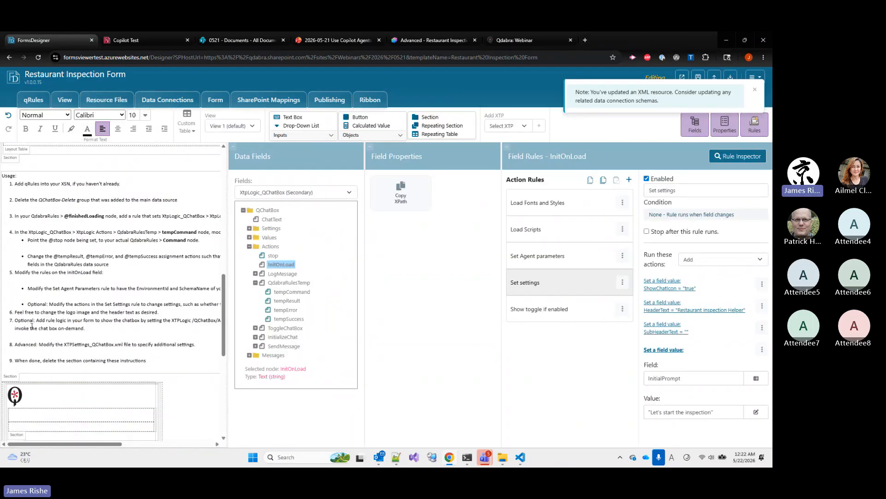
pyautogui.click(16, 378)
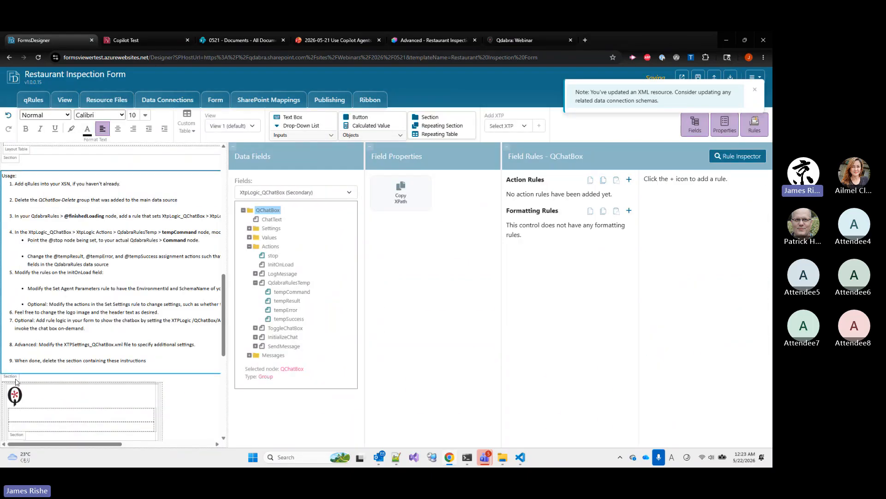
pyautogui.press('Delete')
# Add an action rule named "Show chat" to the Start Inspection Chat button
pyautogui.scroll(8, 64, 238)
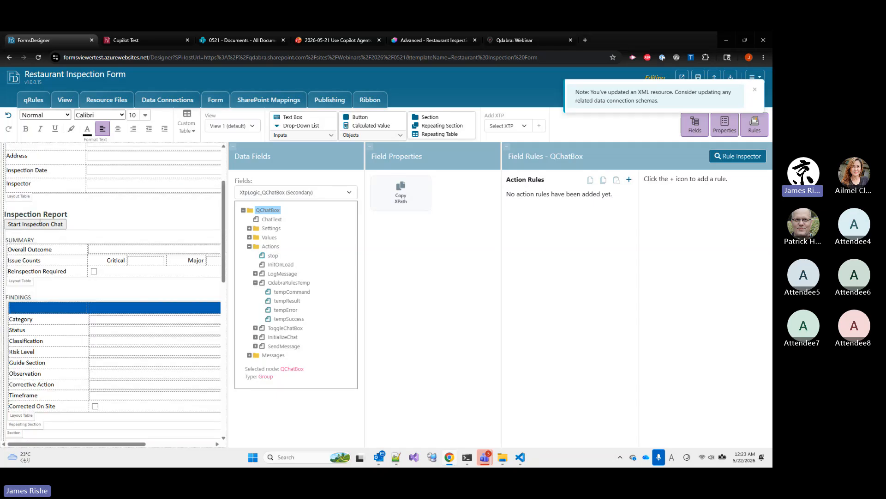
pyautogui.click(40, 223)
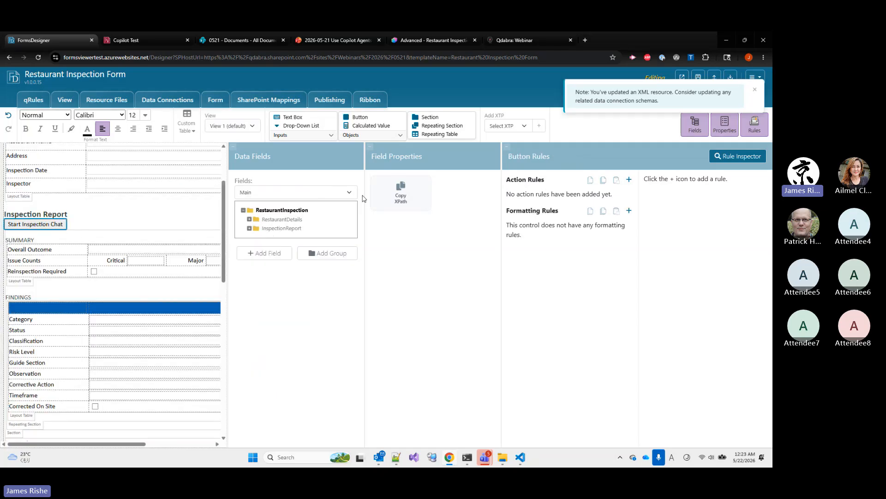
pyautogui.click(629, 179)
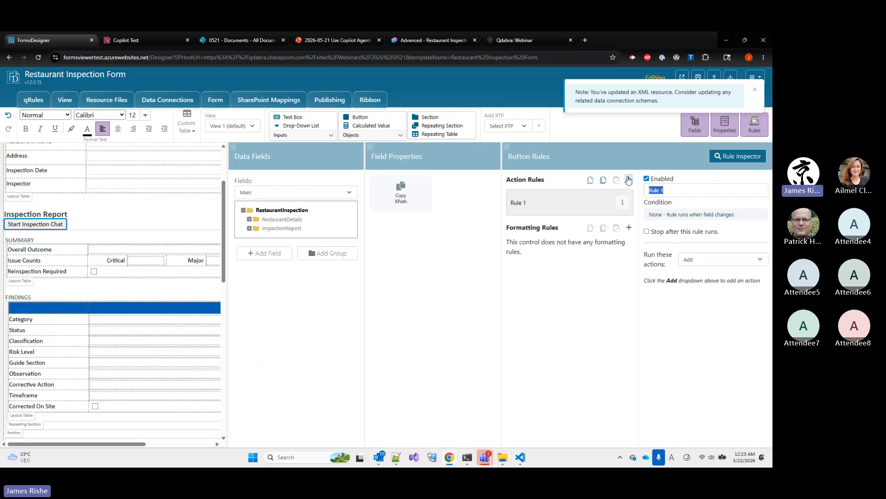
pyautogui.write('Show chat')
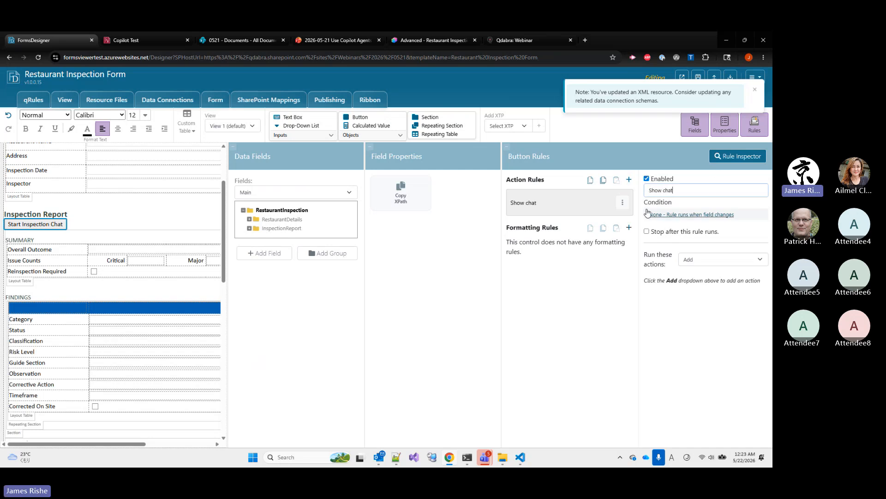
pyautogui.click(691, 259)
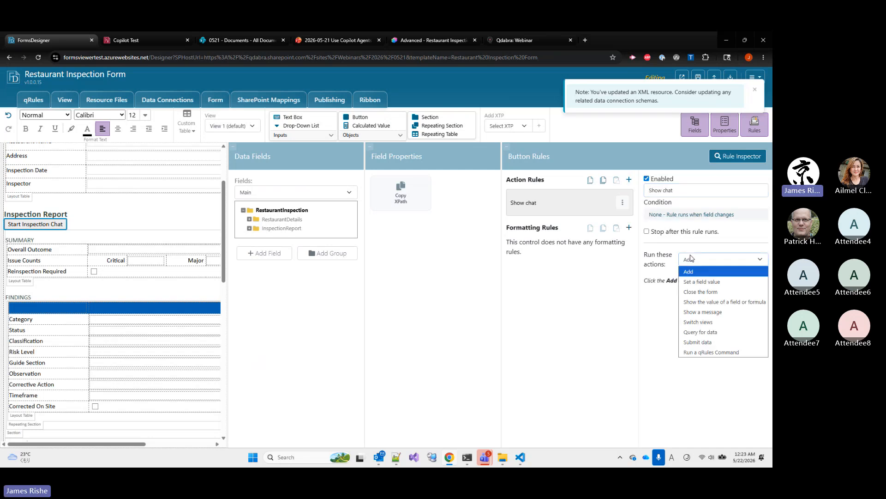
pyautogui.click(692, 278)
pyautogui.click(665, 312)
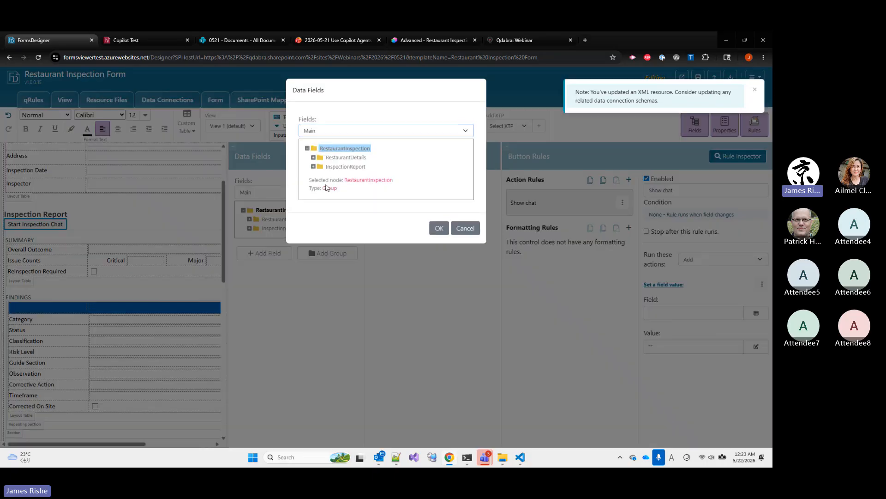
pyautogui.click(313, 132)
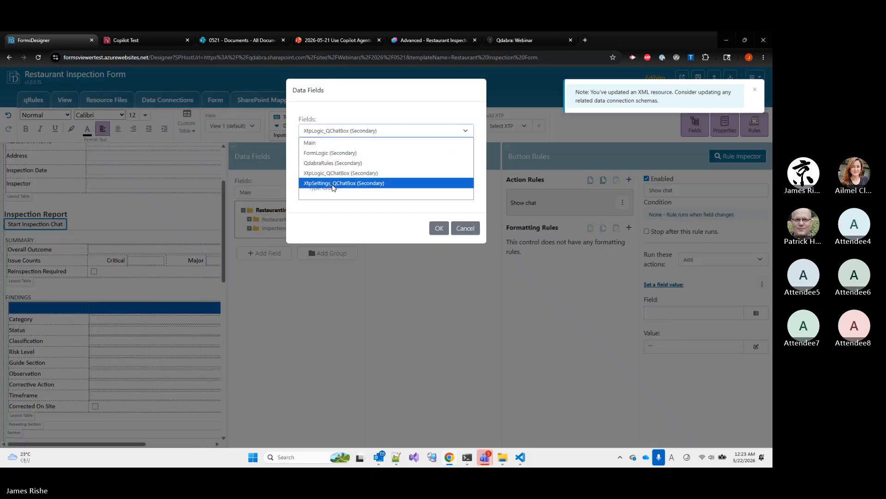
pyautogui.click(323, 171)
pyautogui.click(322, 187)
pyautogui.click(314, 185)
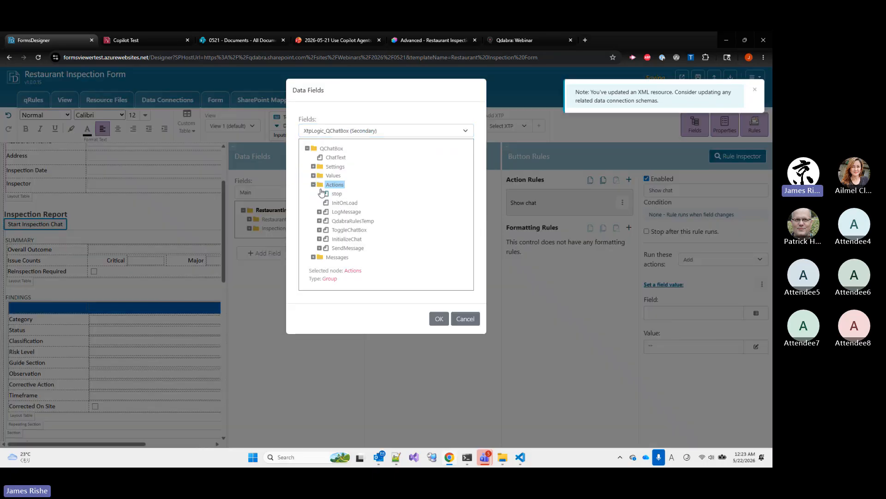
pyautogui.click(319, 230)
pyautogui.doubleClick(348, 248)
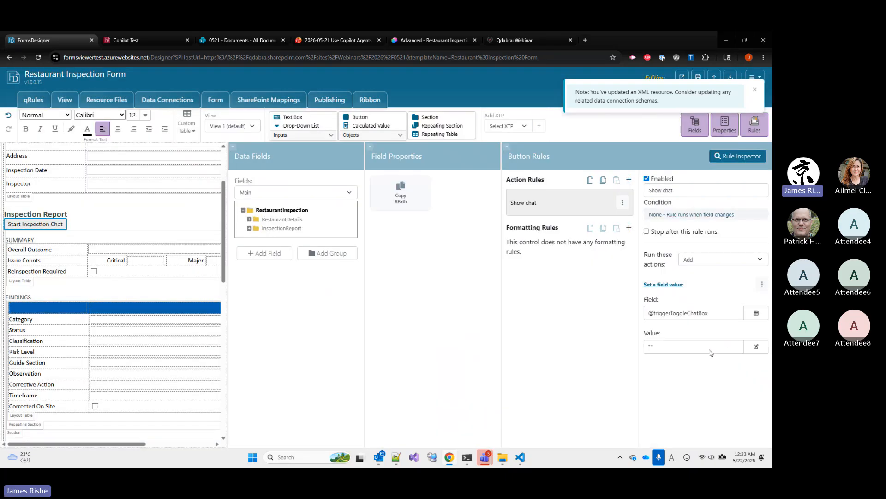
# Set the action's value to "go" and dismiss the XML resource notification
pyautogui.click(705, 347)
pyautogui.write('g')
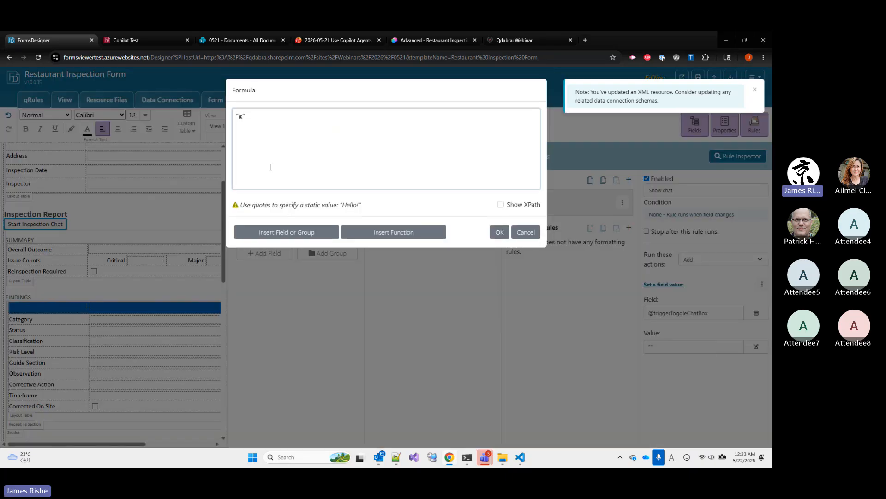
pyautogui.write('o')
pyautogui.click(492, 232)
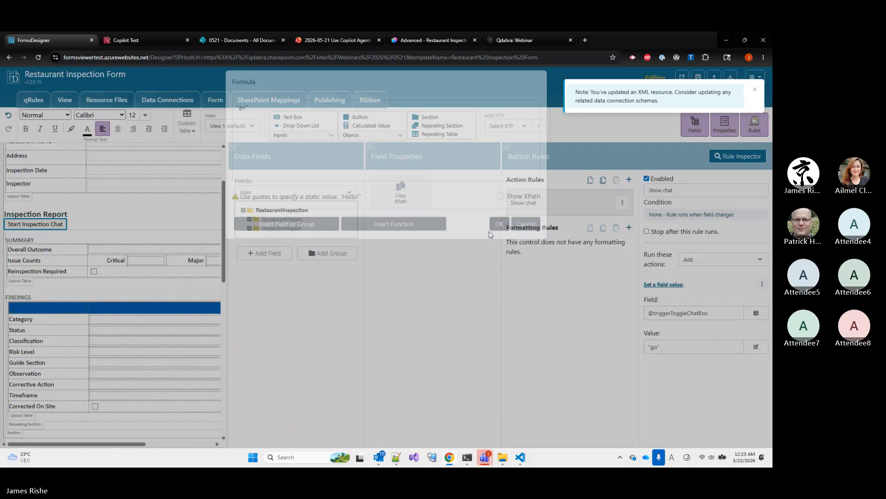
pyautogui.click(755, 90)
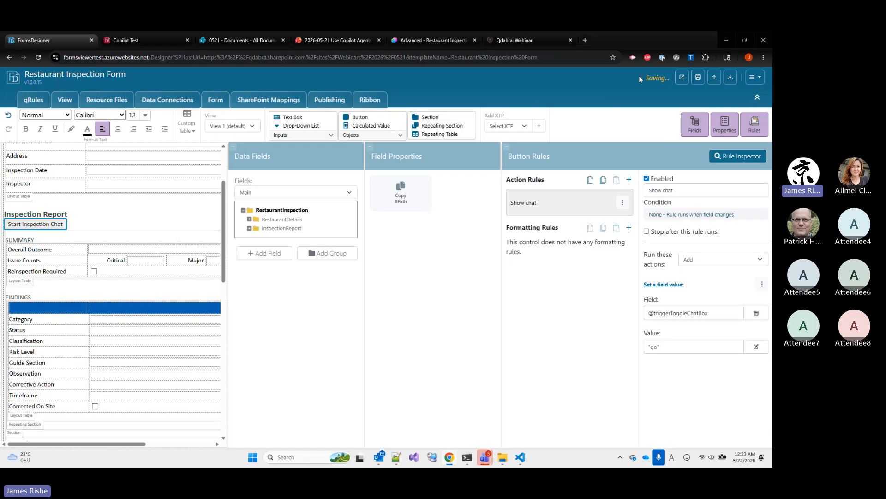
# Open the Restaurant Inspection Form for testing and enter "Tony's Pizza" as the restaurant name, plus its street address
pyautogui.click(685, 78)
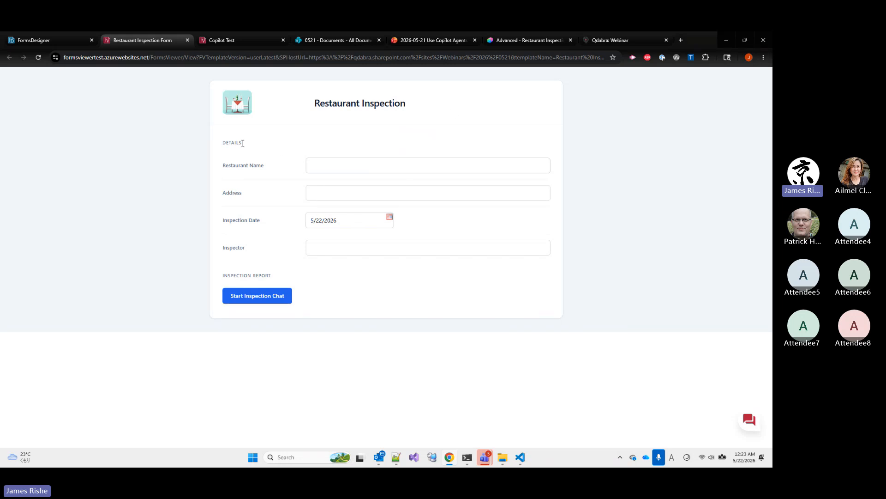
pyautogui.click(330, 167)
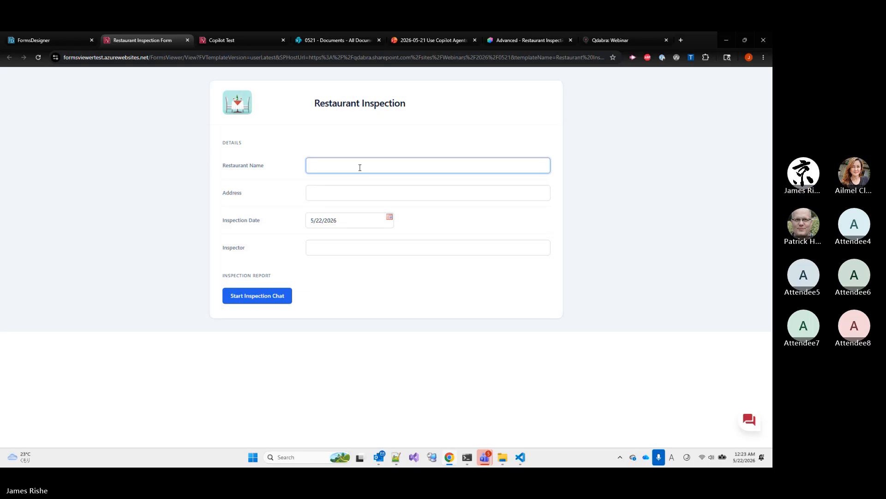
pyautogui.write("Tony's p")
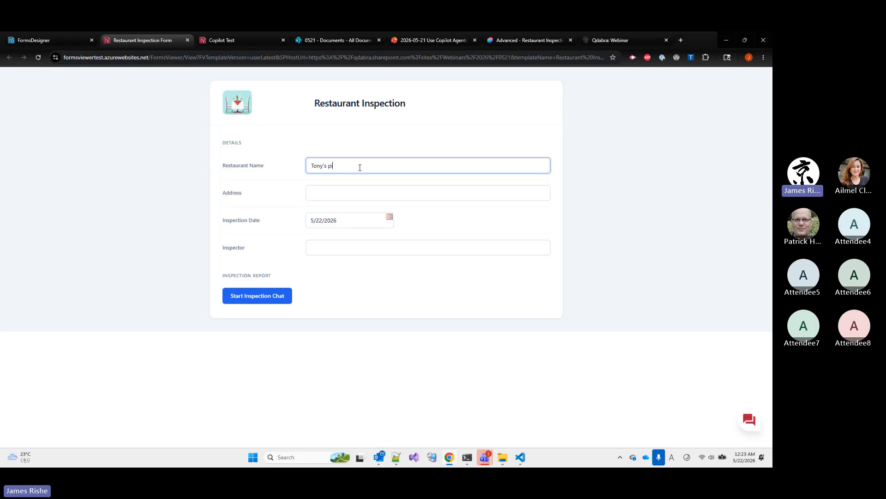
pyautogui.write('Pizza')
pyautogui.press('Tab')
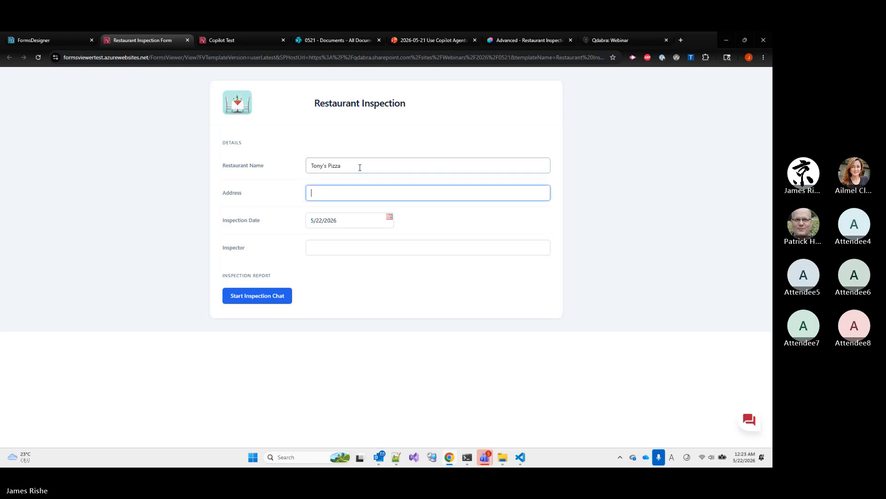
pyautogui.write('30 Mai')
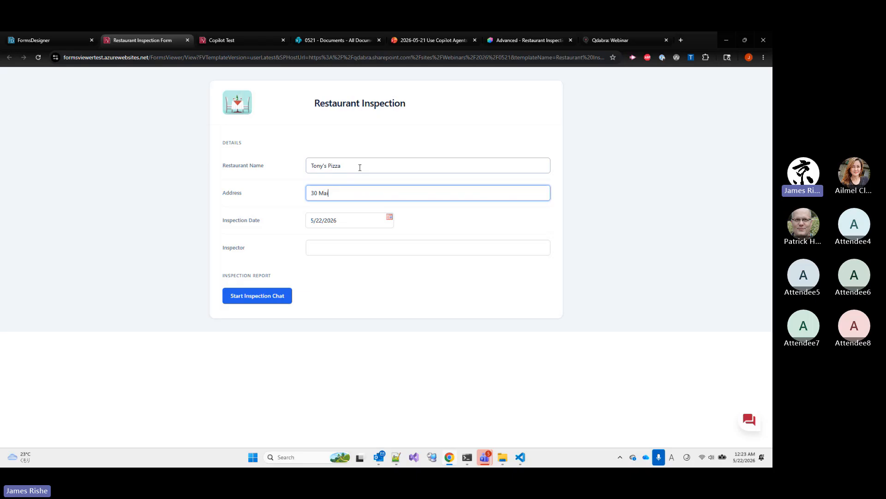
pyautogui.write('n Street')
# Enter the inspector's name and start the inspection chat from the form
pyautogui.click(336, 251)
pyautogui.write('Jimmy')
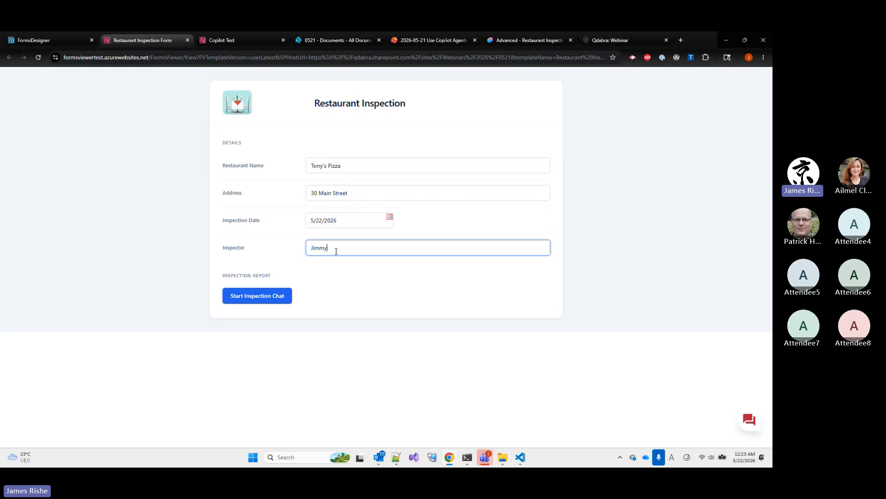
pyautogui.click(249, 297)
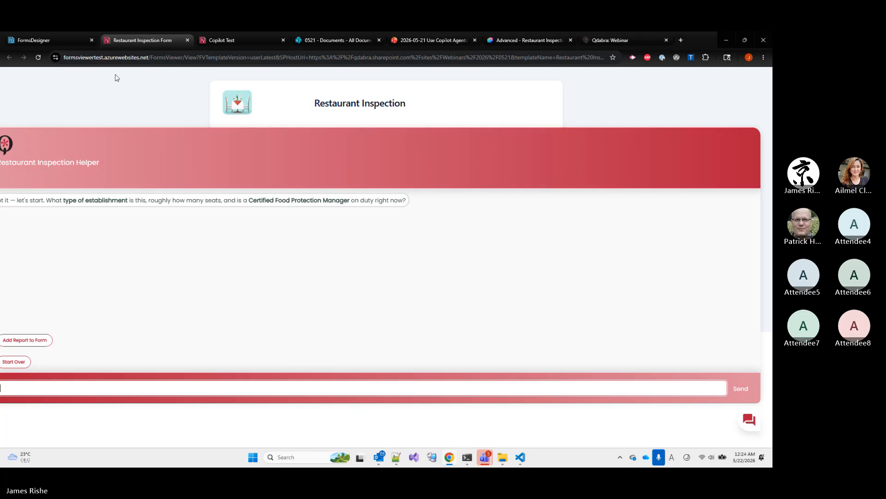
# Return to FormsDesigner, open the Manage Templates page, and expand the Uncategorized template group
pyautogui.moveTo(66, 43)
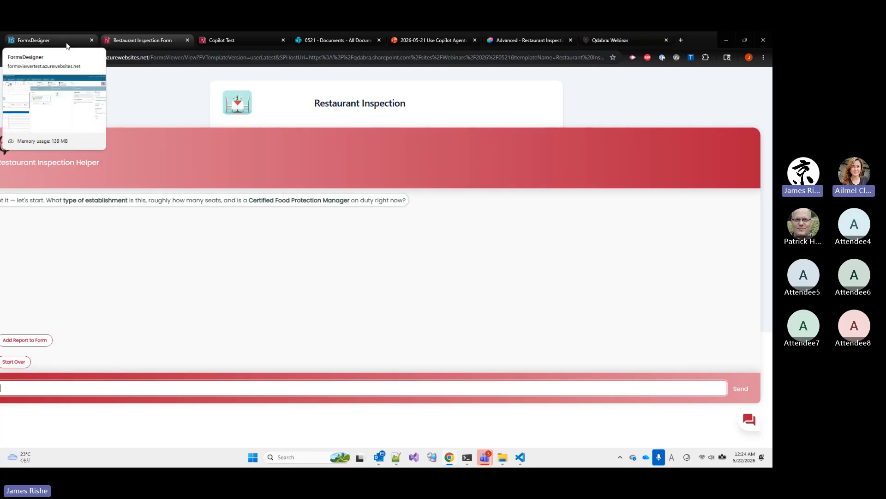
pyautogui.click(66, 43)
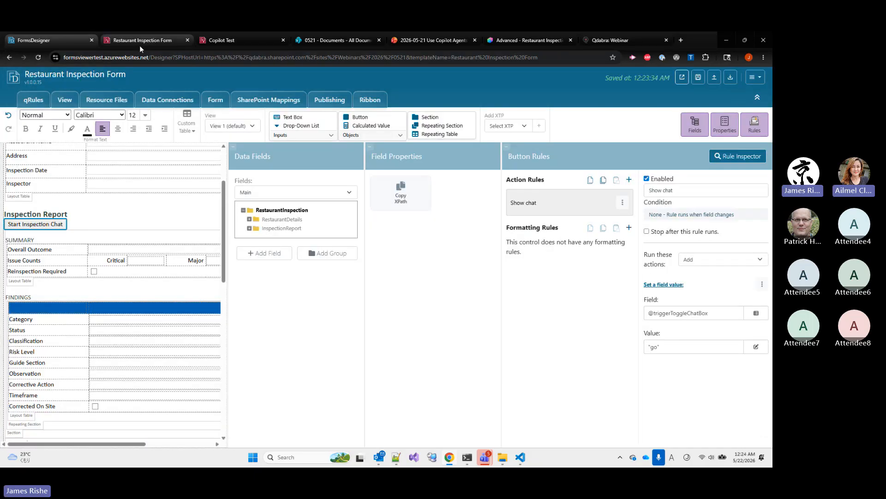
pyautogui.click(761, 86)
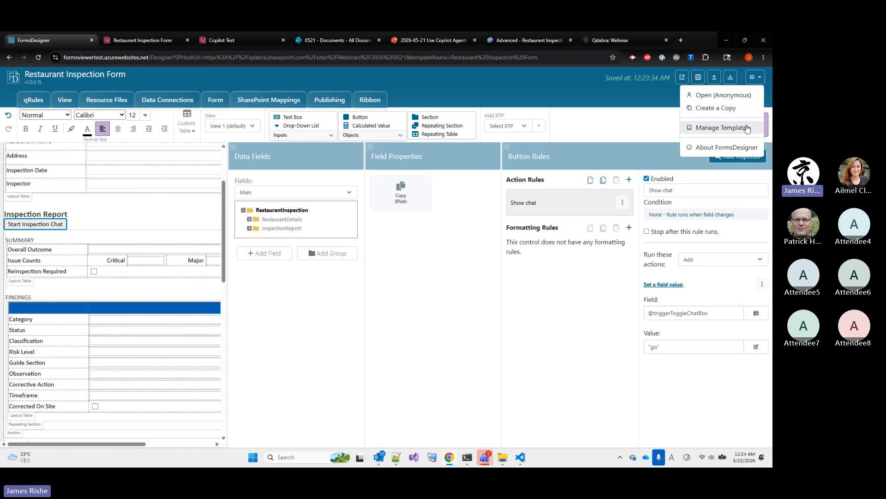
pyautogui.click(745, 128)
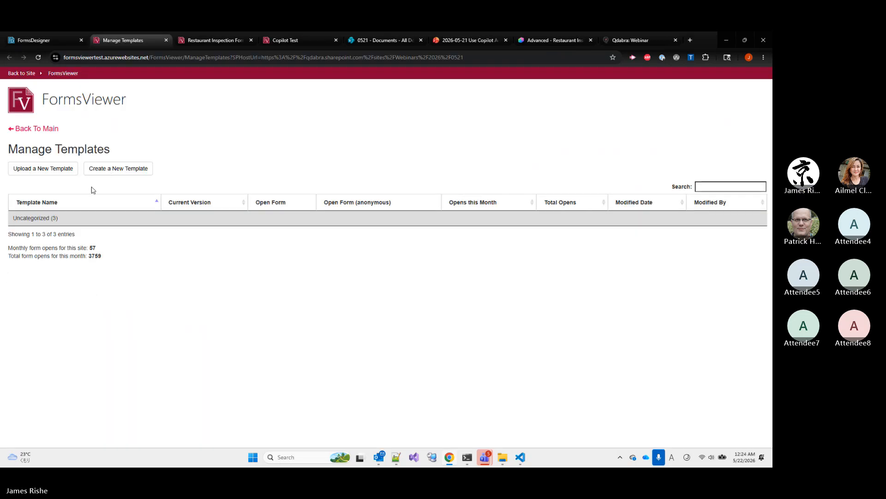
pyautogui.click(55, 217)
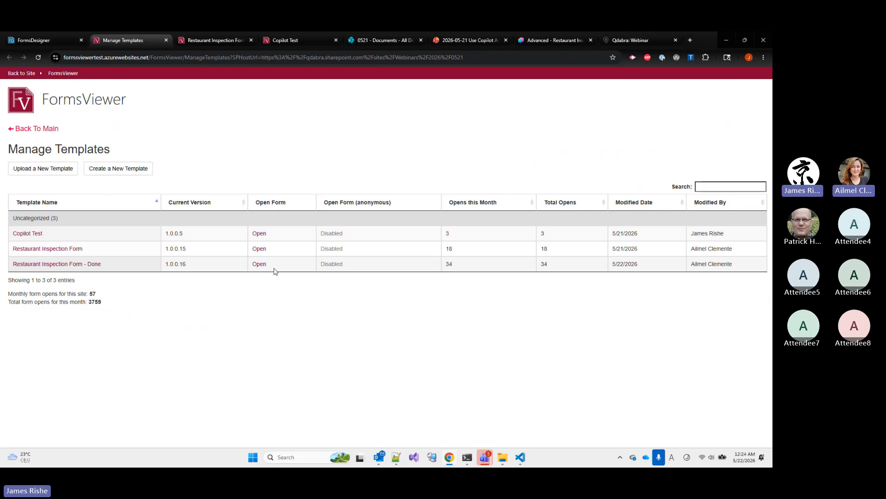
# Open the Restaurant Inspection Form - Done template as a form and enter "Tony's Pizza" as the restaurant name, plus its street address
pyautogui.click(259, 264)
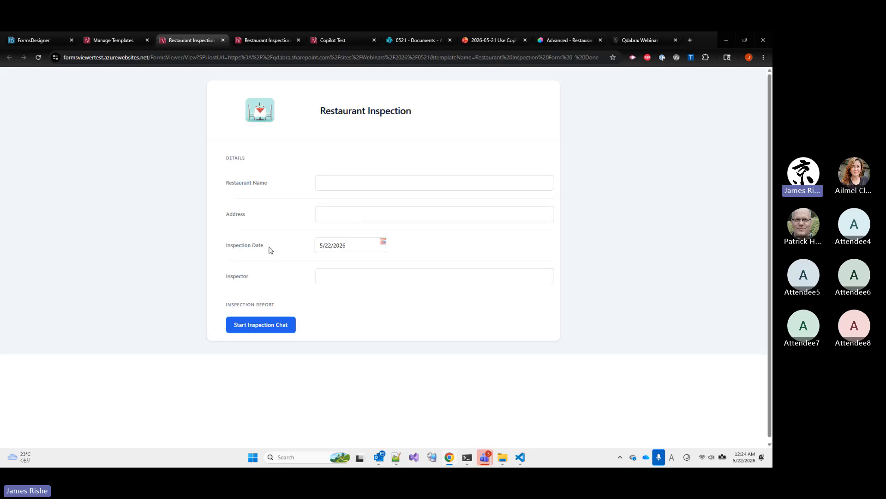
pyautogui.click(336, 184)
pyautogui.click(340, 187)
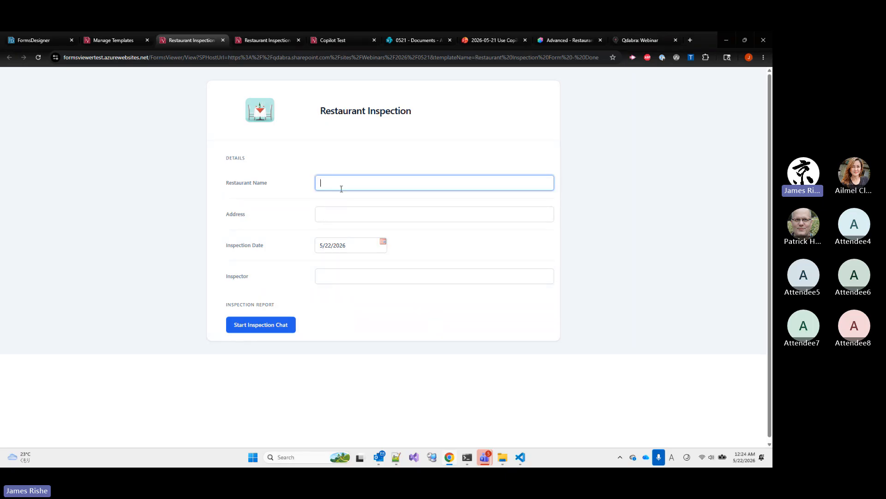
pyautogui.write('To')
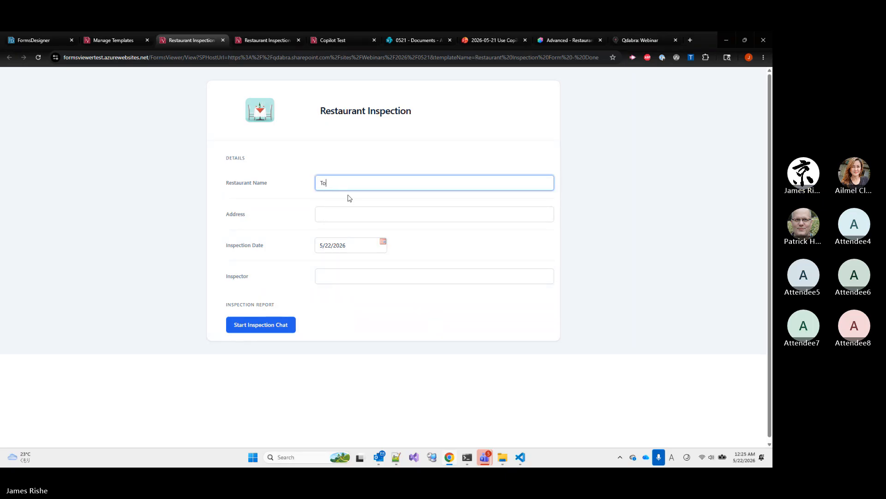
pyautogui.write("ny's Pizza")
pyautogui.press('Tab')
pyautogui.write('30 MAin S')
pyautogui.press('BackSpace')
pyautogui.press('BackSpace')
pyautogui.press('BackSpace')
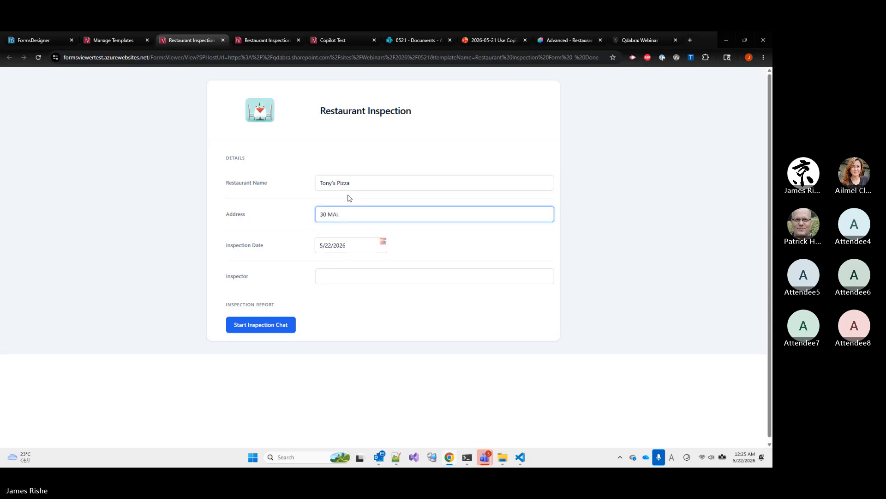
pyautogui.write('ain Street')
# Fill in the inspector's name and start the inspection chat on the finished form
pyautogui.click(349, 277)
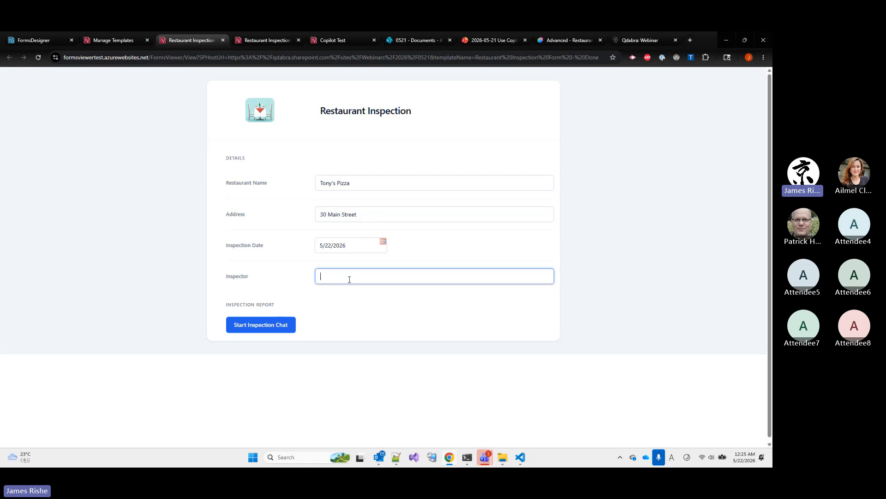
pyautogui.write('Jimmy')
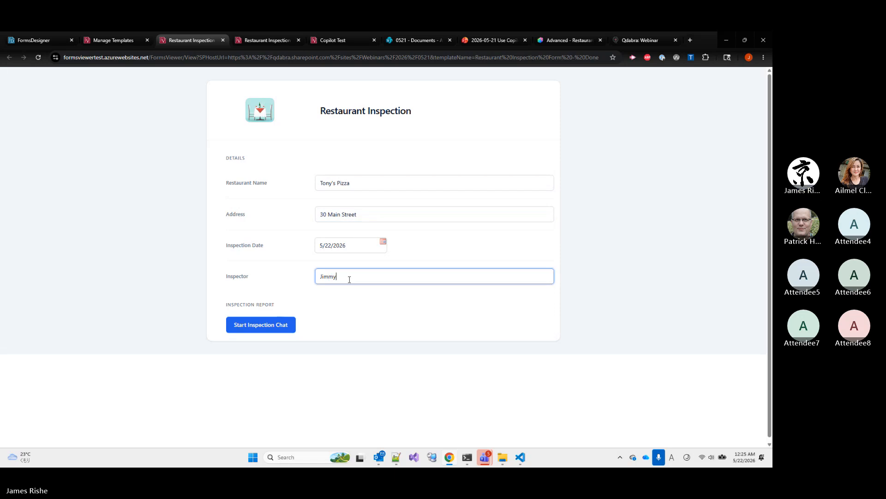
pyautogui.click(284, 320)
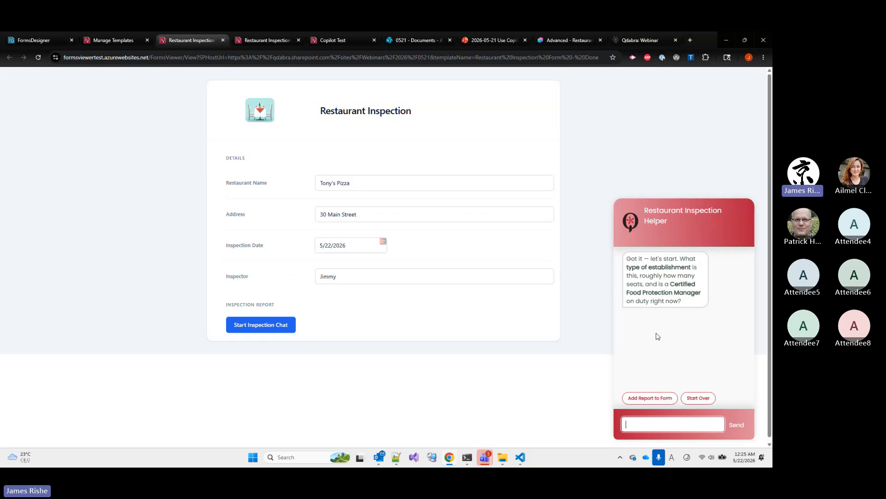
# Answer the chat's establishment question with "Pizza place", "20 seats" and "Yes" on separate lines, and send the message
pyautogui.click(668, 420)
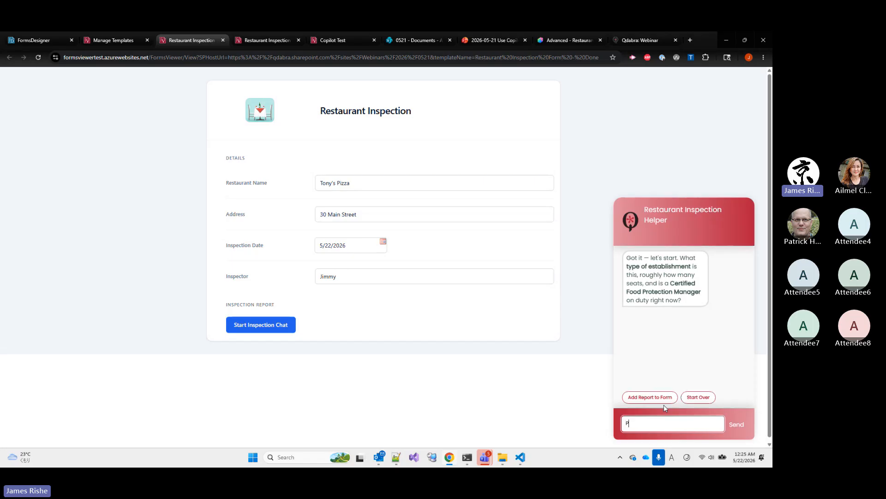
pyautogui.write('Pizza place')
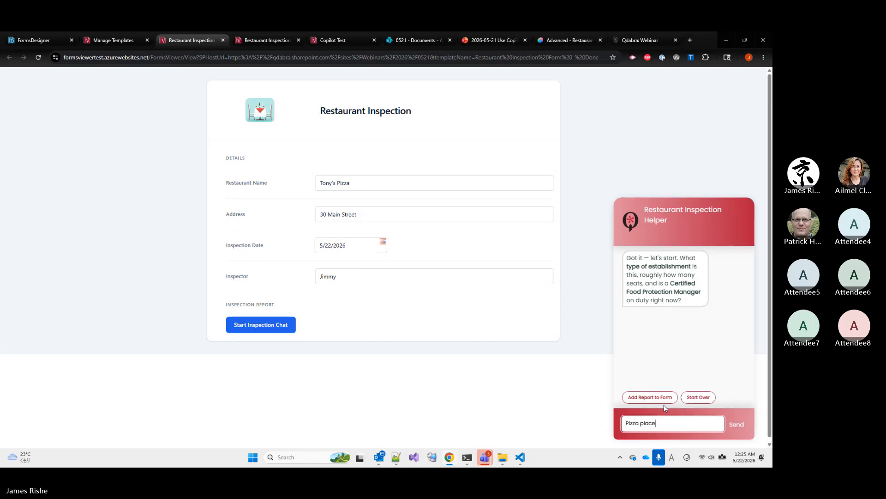
pyautogui.hotkey('shift', 'Return')
pyautogui.write('20 seats')
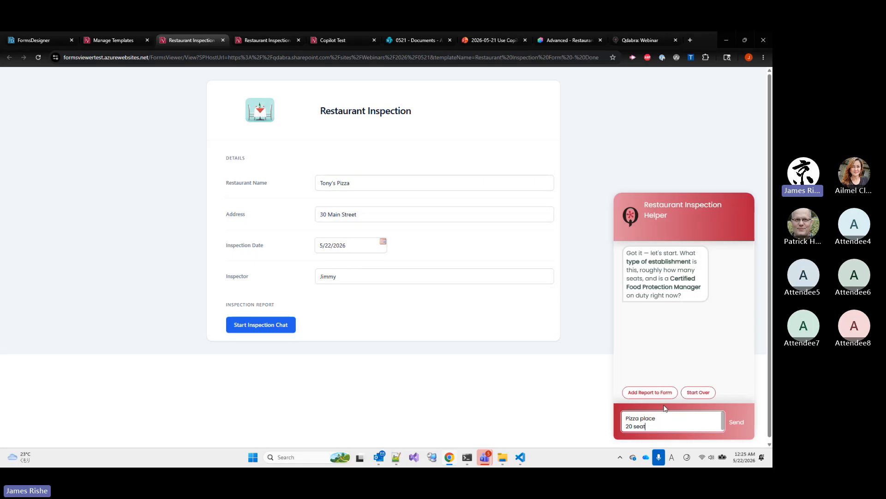
pyautogui.hotkey('shift', 'Return')
pyautogui.write('Yes')
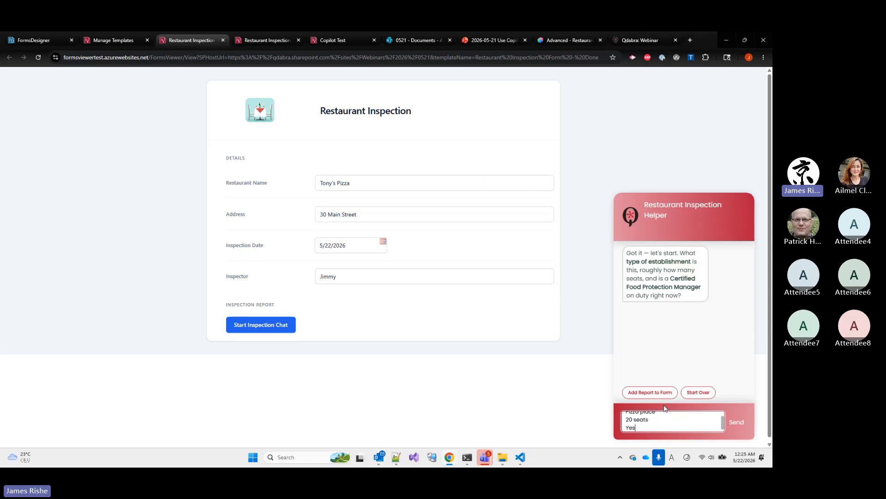
pyautogui.click(737, 422)
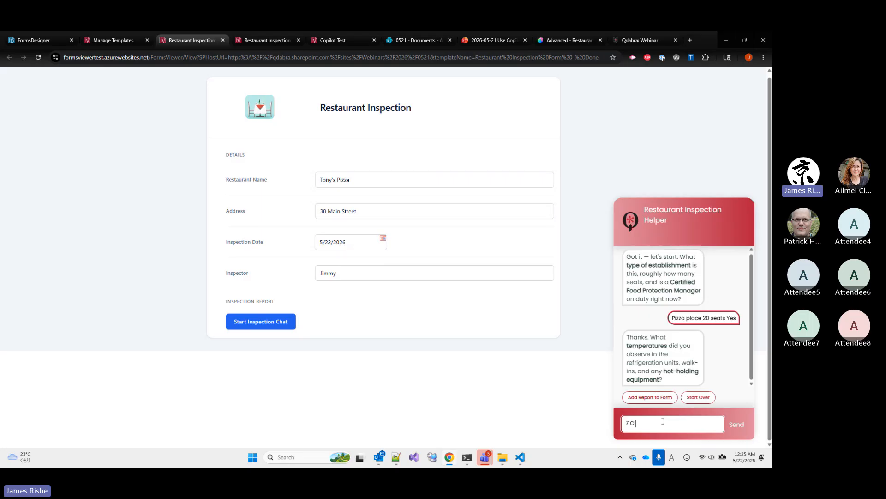
# Reply to the temperature question with "7 C for cold, 70 C for hot" and send it
pyautogui.write('for cold, ')
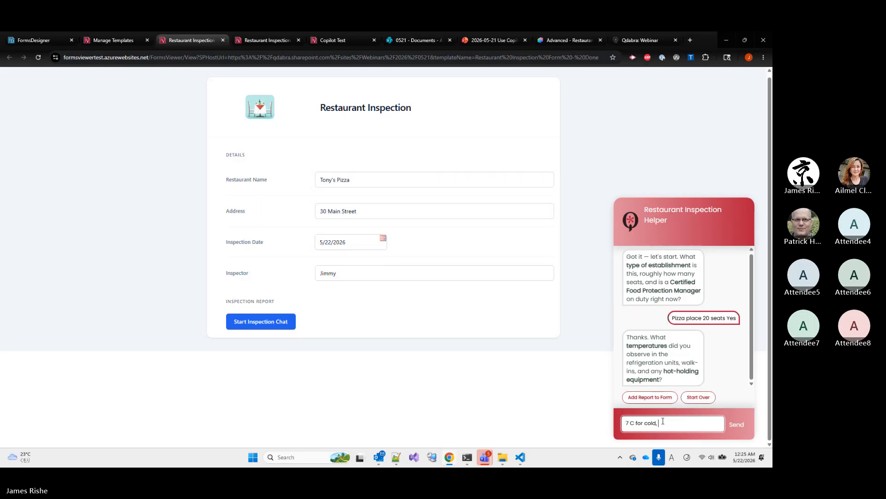
pyautogui.write('70')
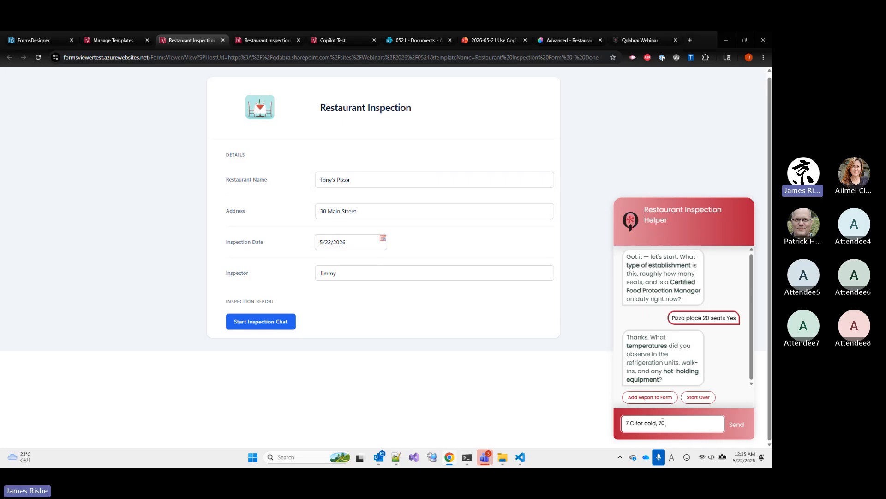
pyautogui.write(' C for hot')
pyautogui.click(733, 427)
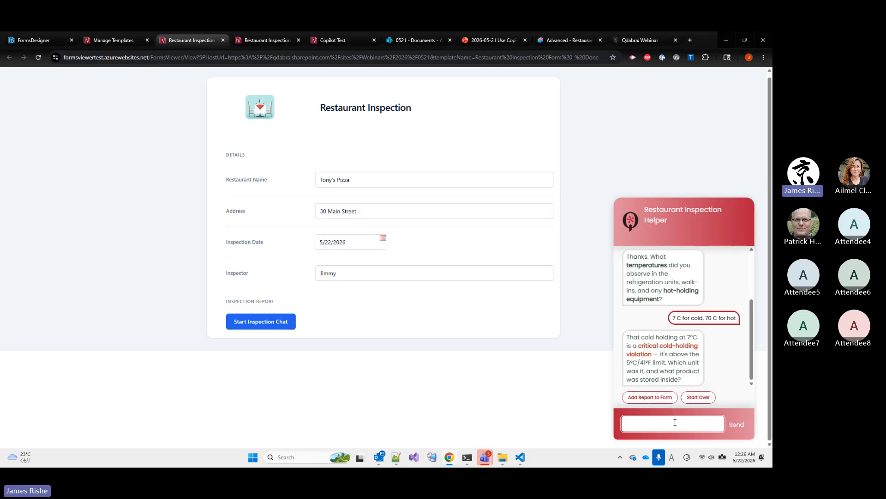
# Answer which unit and product were affected with "It was the main refrigerator, for pizza dough"
pyautogui.write('It was the main ref')
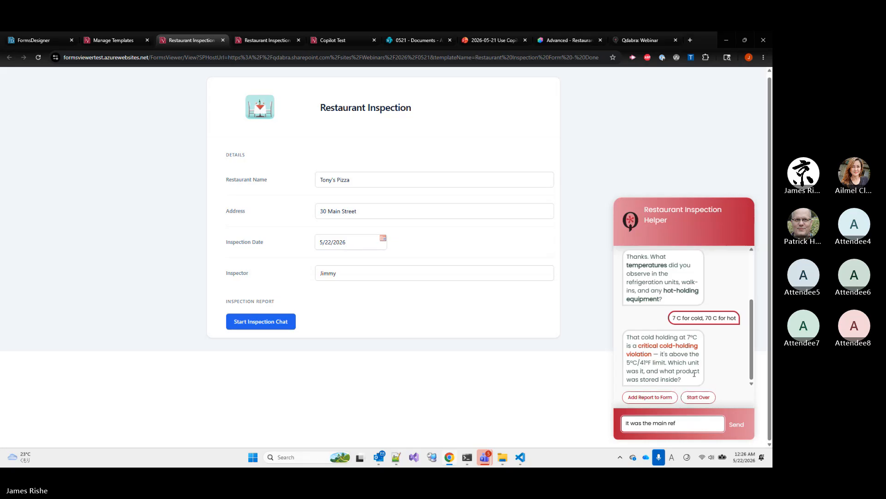
pyautogui.write('rigerator, for pizza dough')
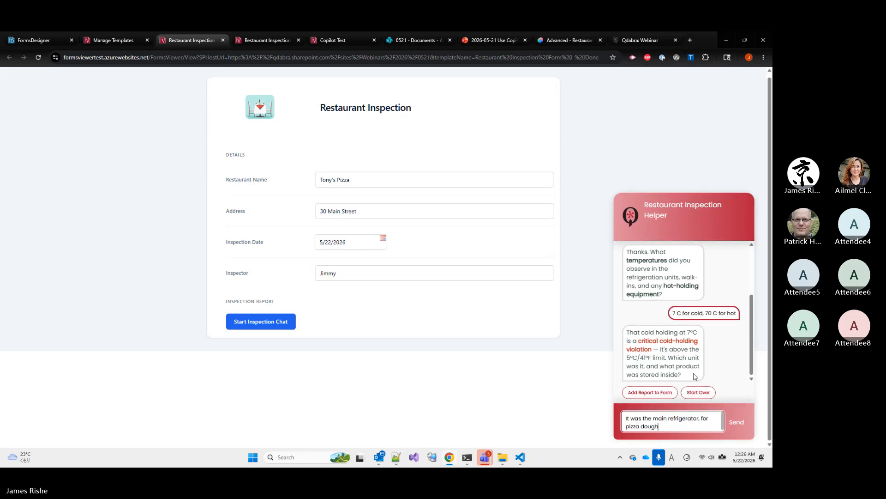
pyautogui.press('Return')
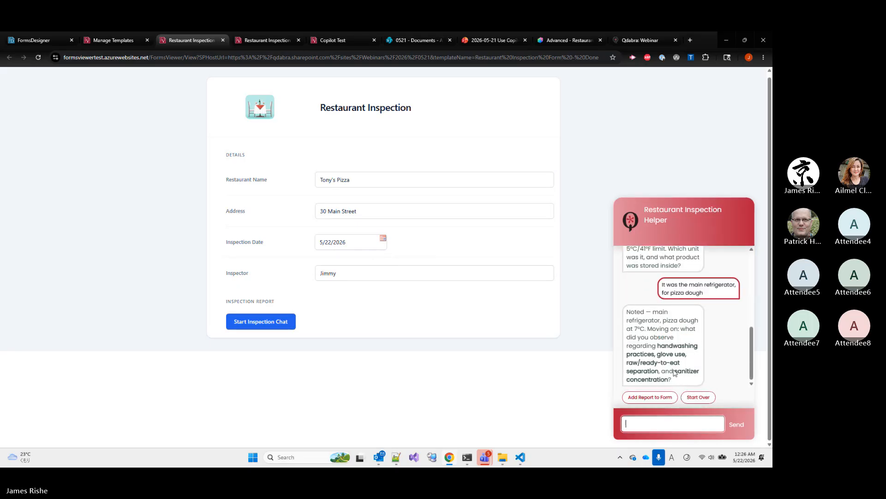
# Report "One person without glove" in response to the handwashing and glove-use question
pyautogui.click(673, 421)
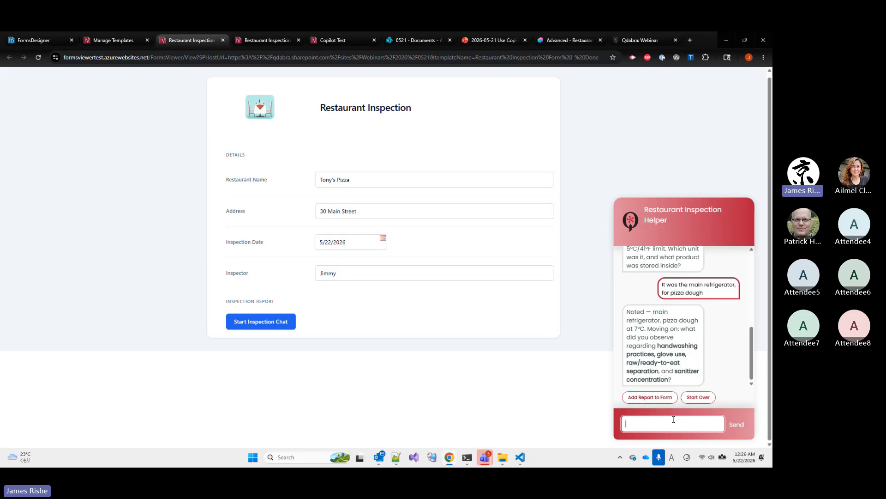
pyautogui.write('One person without glove')
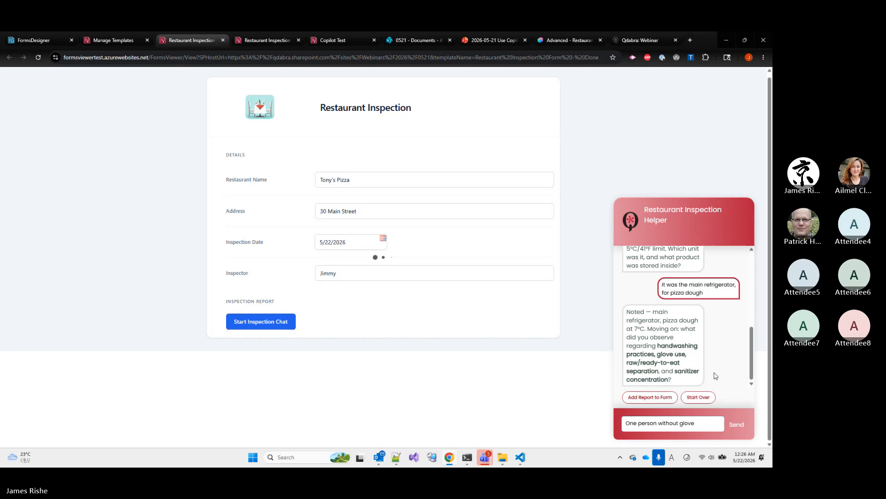
pyautogui.press('Return')
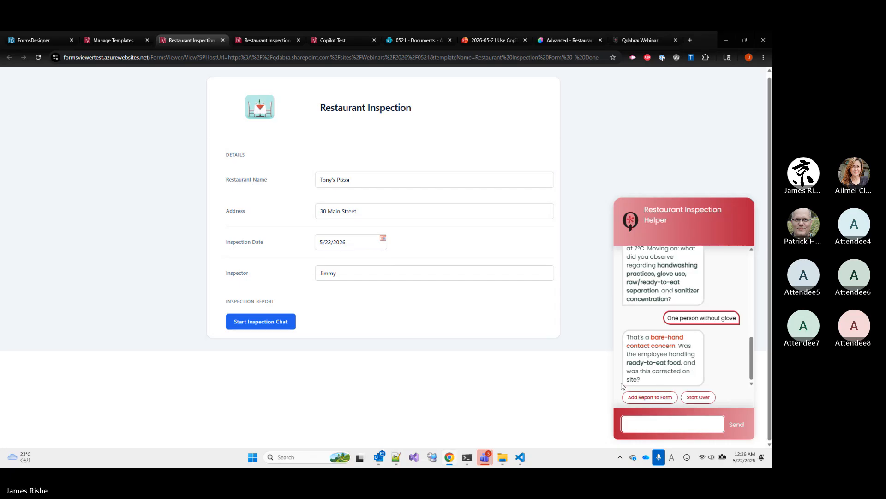
# Answer the bare-hand contact follow-up with "No, they were a cashier, from what I could see"
pyautogui.write('No, they were a ch')
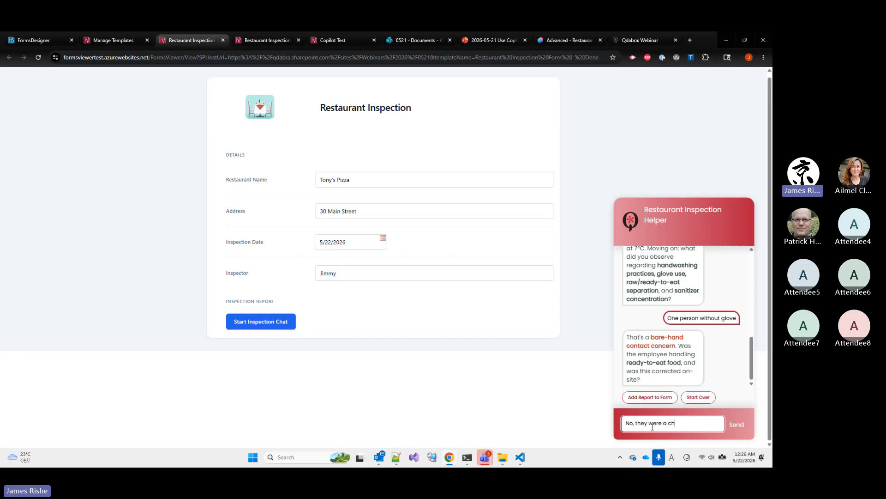
pyautogui.press('BackSpace')
pyautogui.write('ashier, from ')
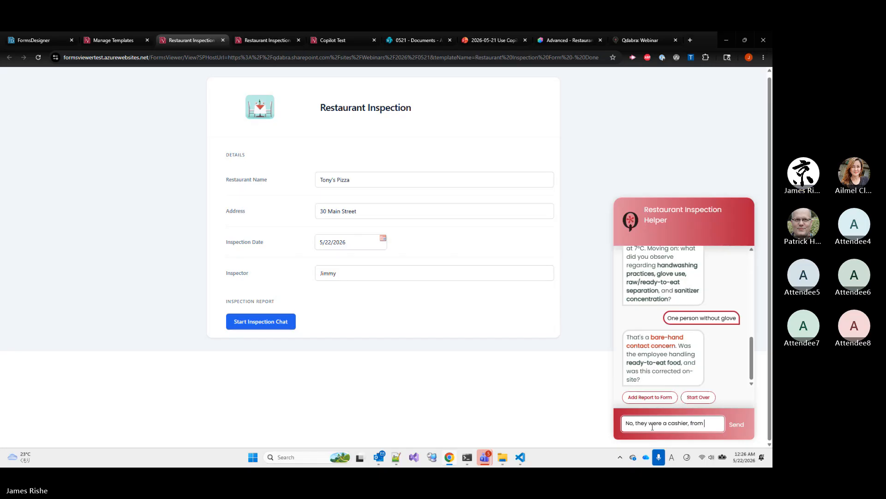
pyautogui.write('what I cou')
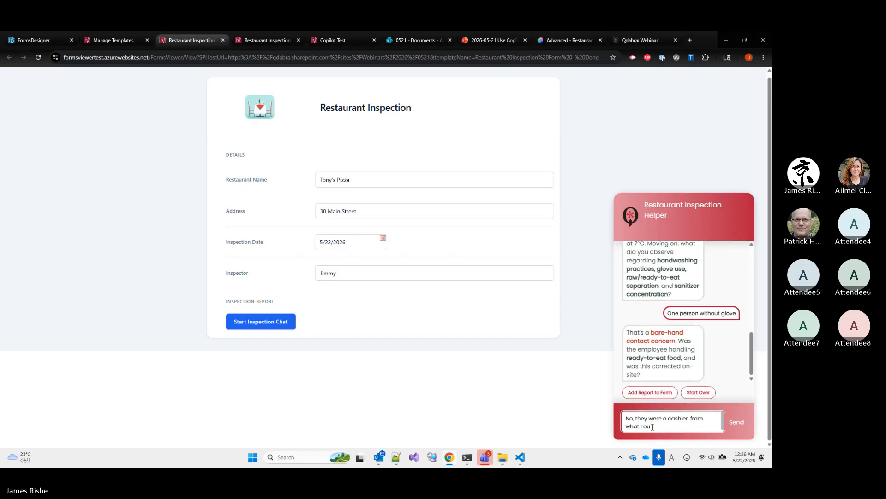
pyautogui.write('ld see')
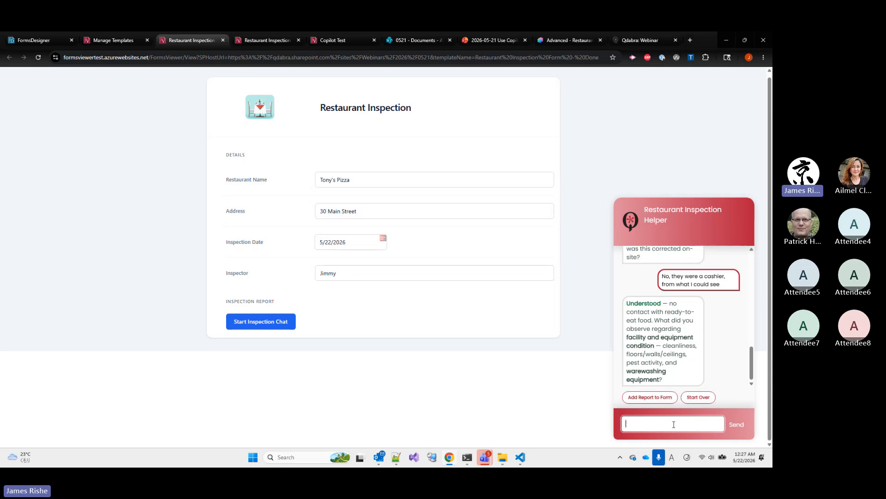
# Reply to the facility and equipment condition question with "There was a crack in one wall"
pyautogui.write('There was ')
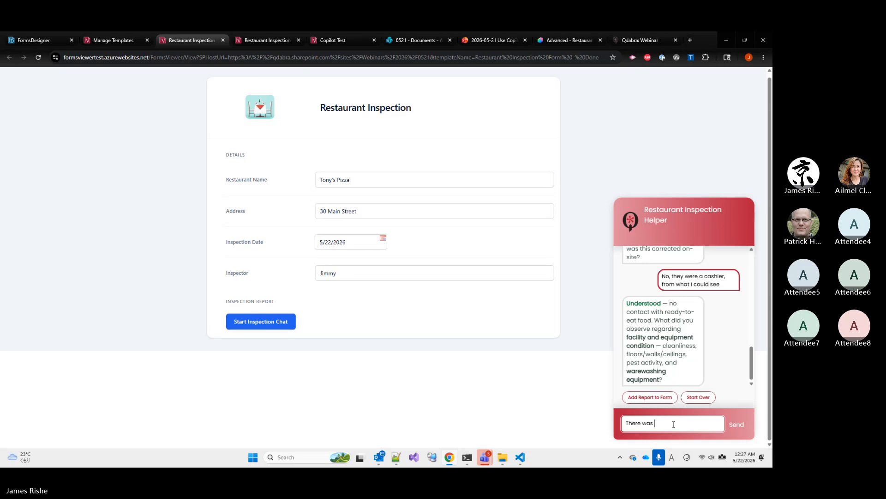
pyautogui.write('a crack in one ')
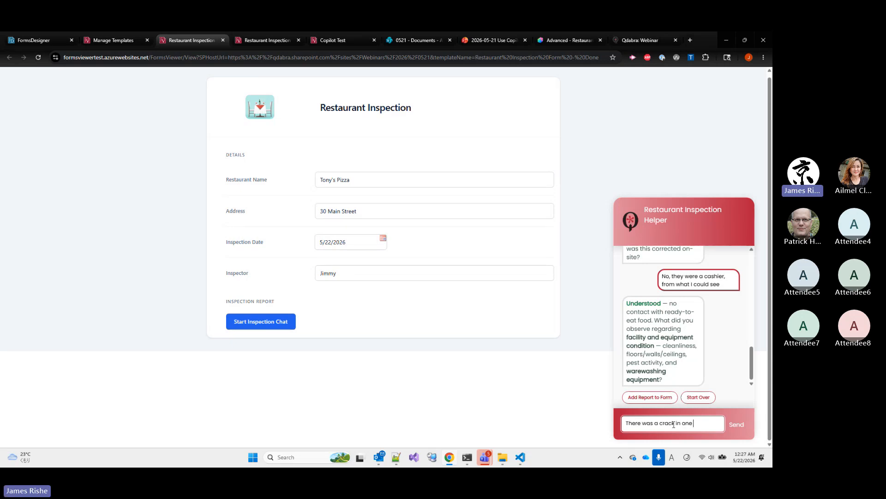
pyautogui.write('wall')
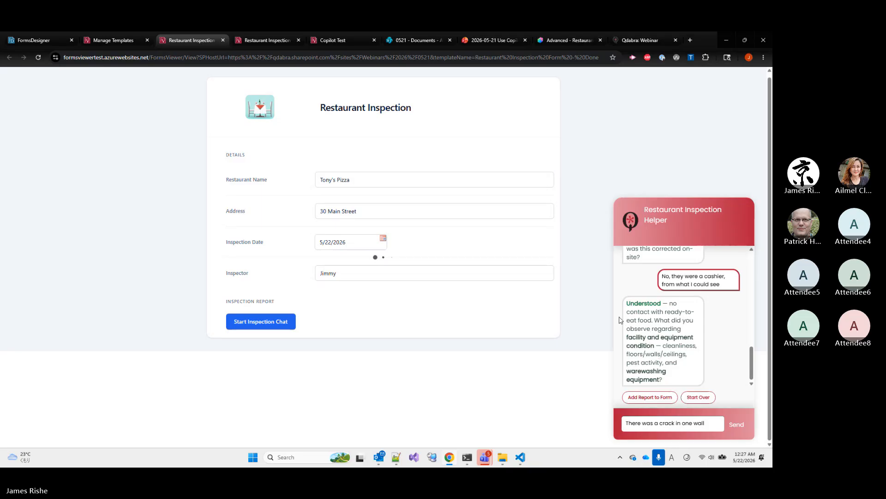
pyautogui.press('Return')
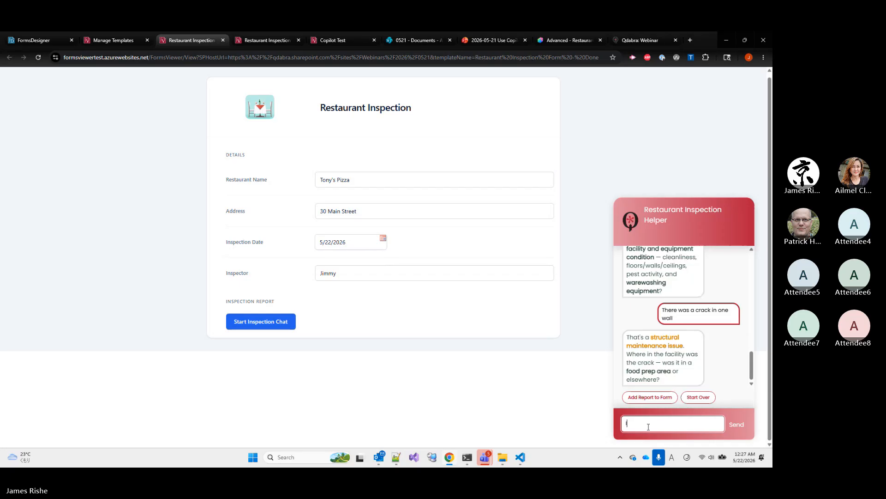
# Give the wall crack's location to the chat agent as "It was in the dining area"
pyautogui.write('It was in')
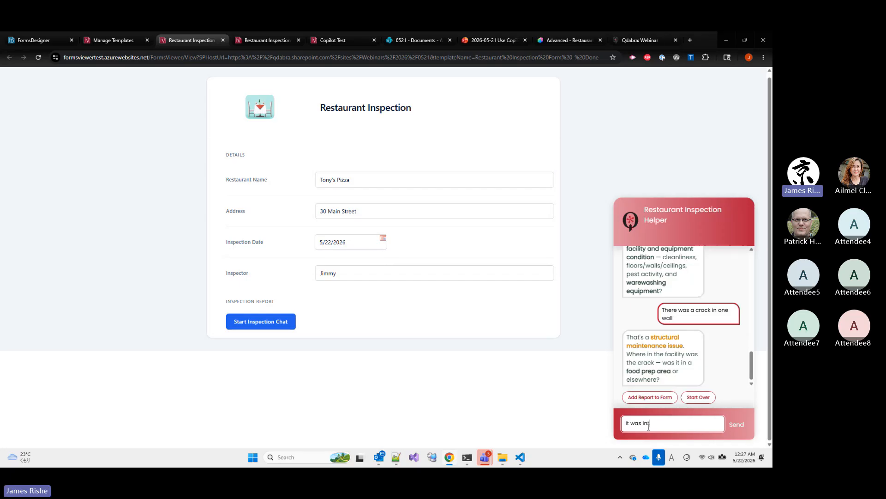
pyautogui.write(' the dining')
pyautogui.write(' aea')
pyautogui.press('BackSpace')
pyautogui.press('BackSpace')
pyautogui.write('area')
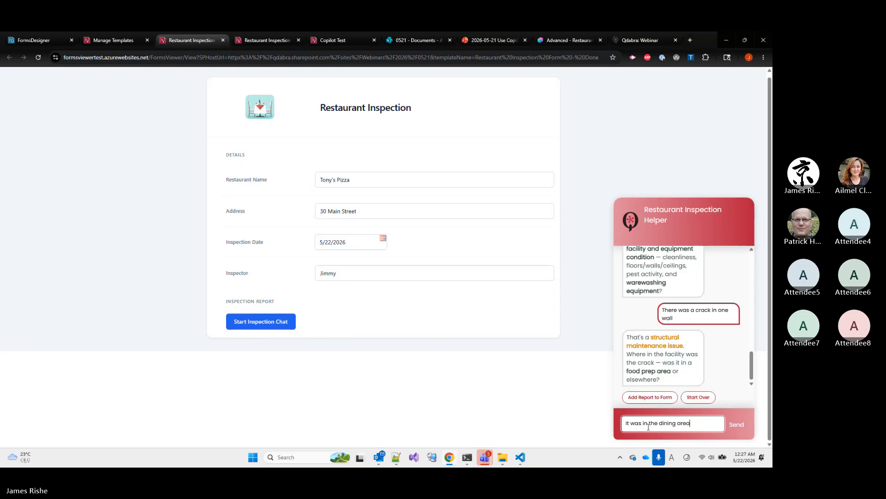
pyautogui.press('Return')
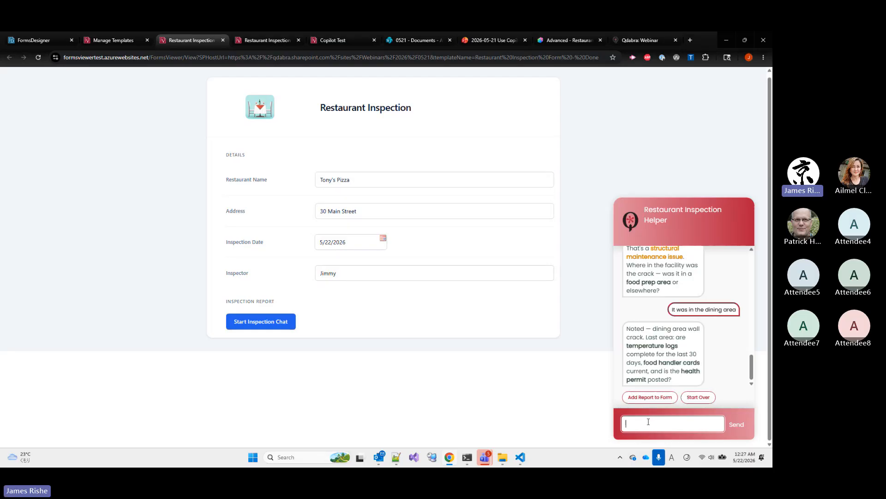
# Answer "Yes" to the logs, cards and permit question, and "No" to the question about further observations
pyautogui.write('Yes')
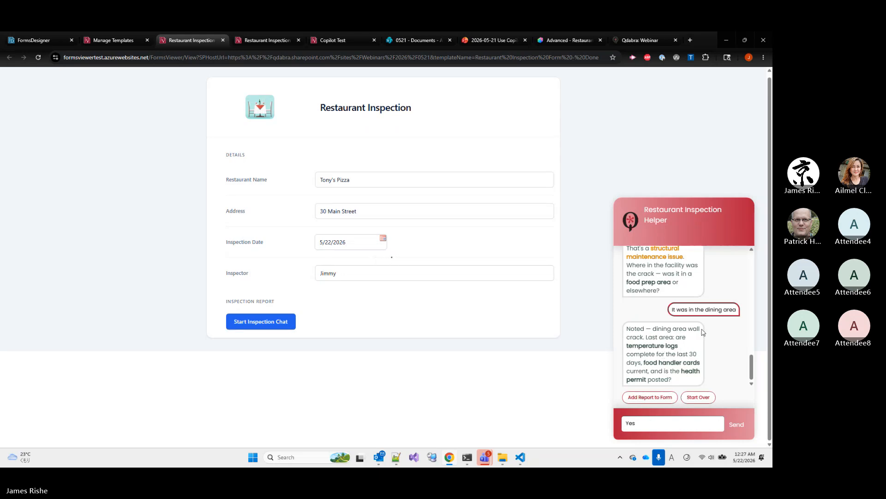
pyautogui.press('Return')
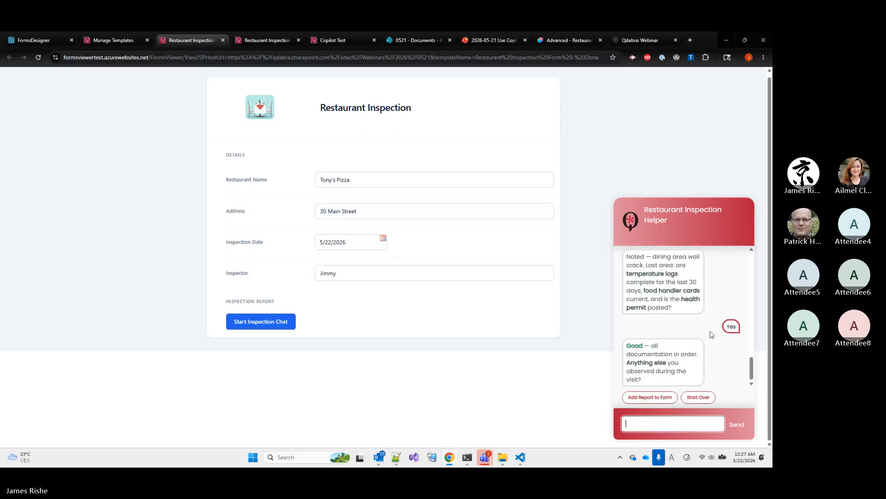
pyautogui.write('No')
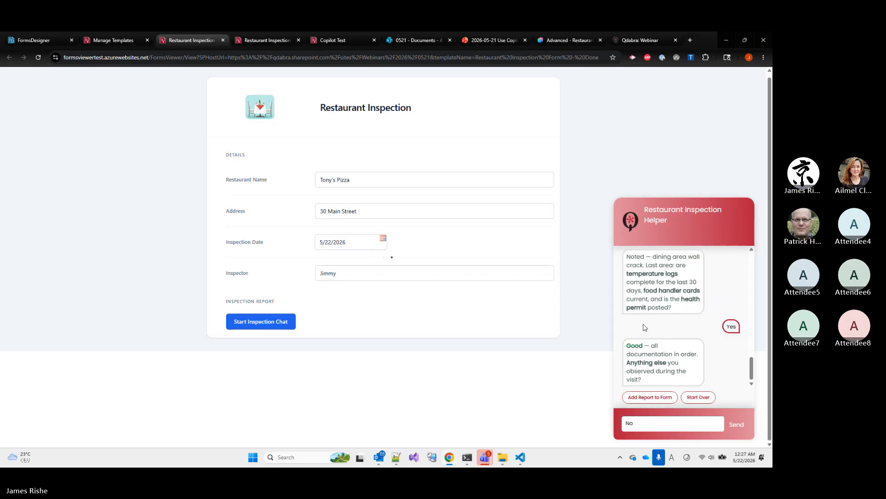
# Send the "No" answer about further observations and request that the agent add the findings report to the form
pyautogui.press('Return')
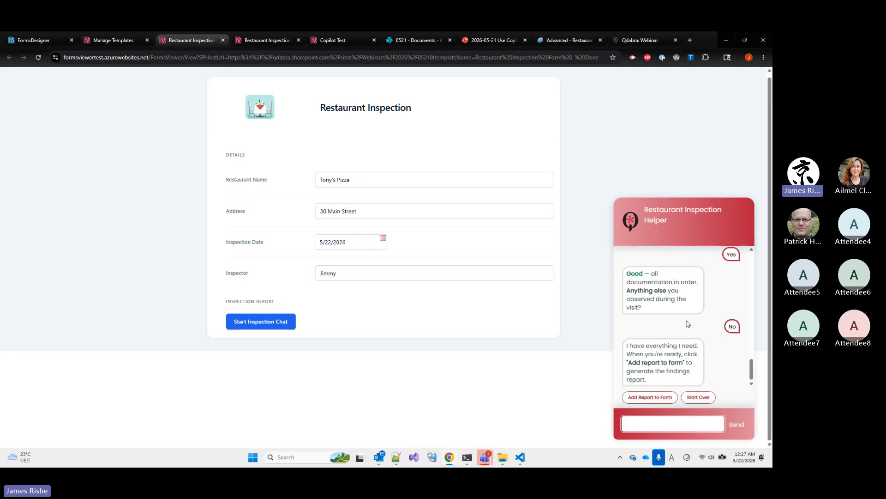
pyautogui.scroll(5, 687, 323)
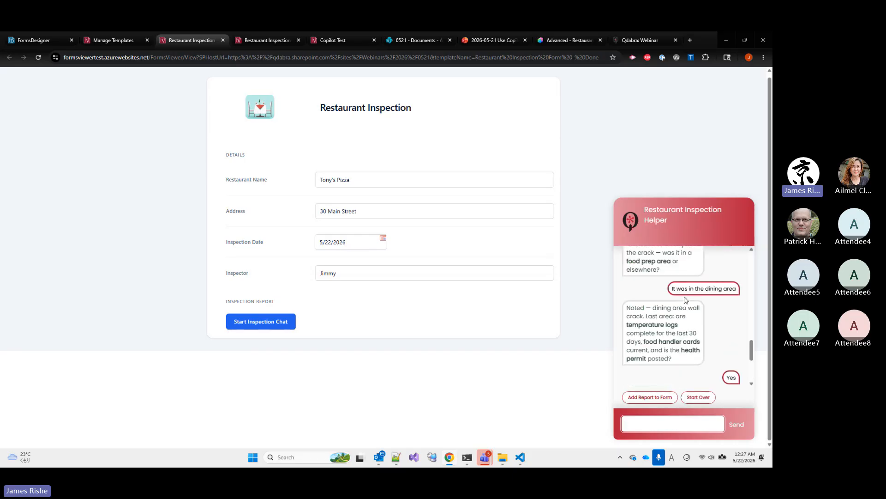
pyautogui.scroll(-5, 680, 346)
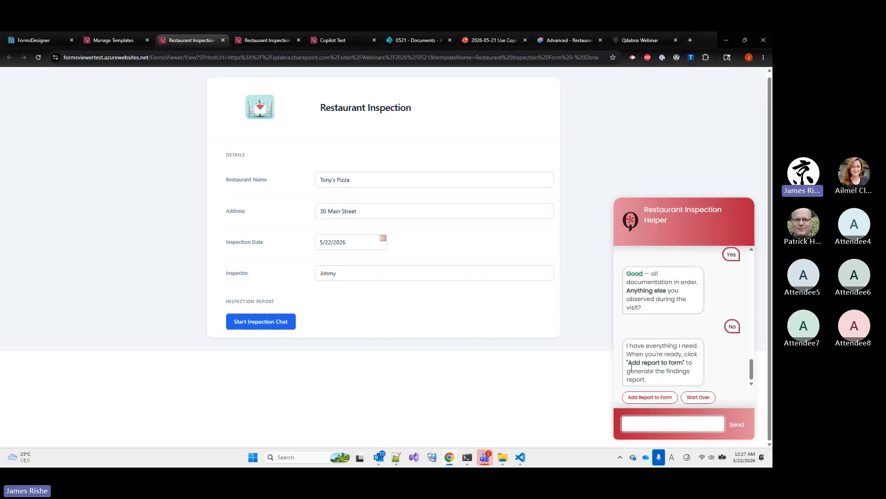
pyautogui.click(642, 403)
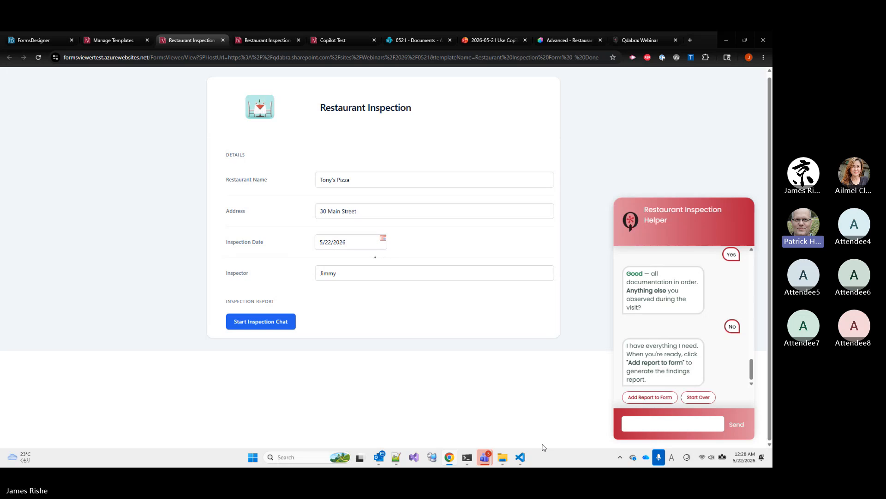
# Switch to VS Code, examine the XML structure in GenerateXml Prompt.md, and return to the inspection form in the browser
pyautogui.moveTo(523, 459)
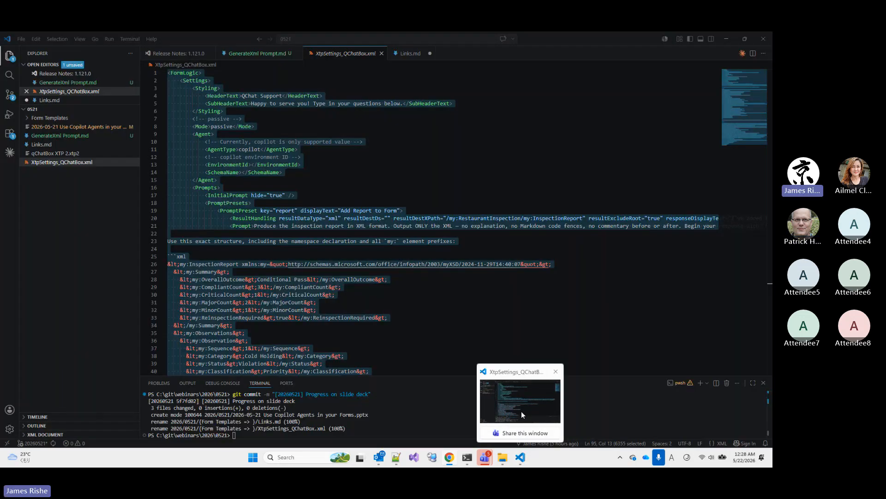
pyautogui.click(522, 411)
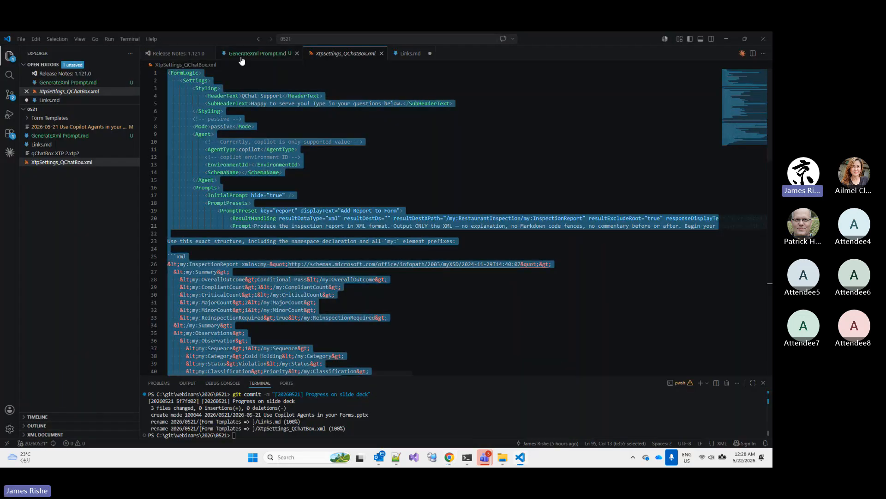
pyautogui.click(241, 54)
pyautogui.scroll(10, 223, 131)
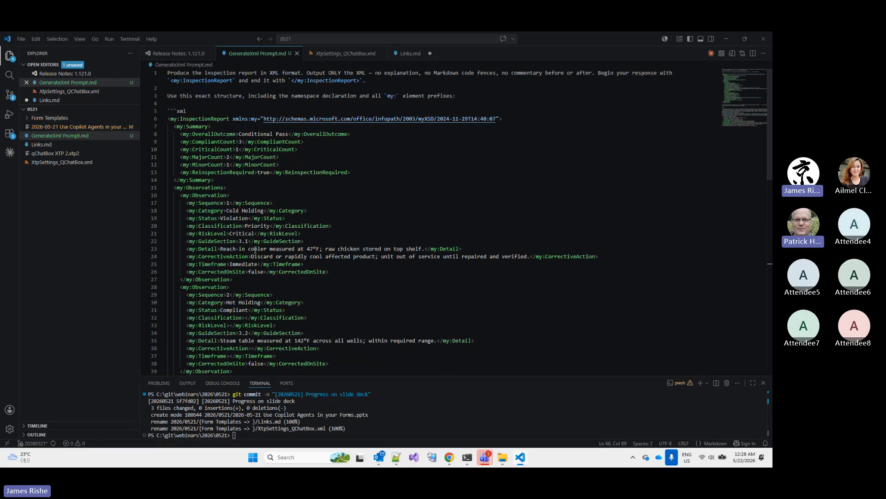
pyautogui.scroll(-1, 257, 232)
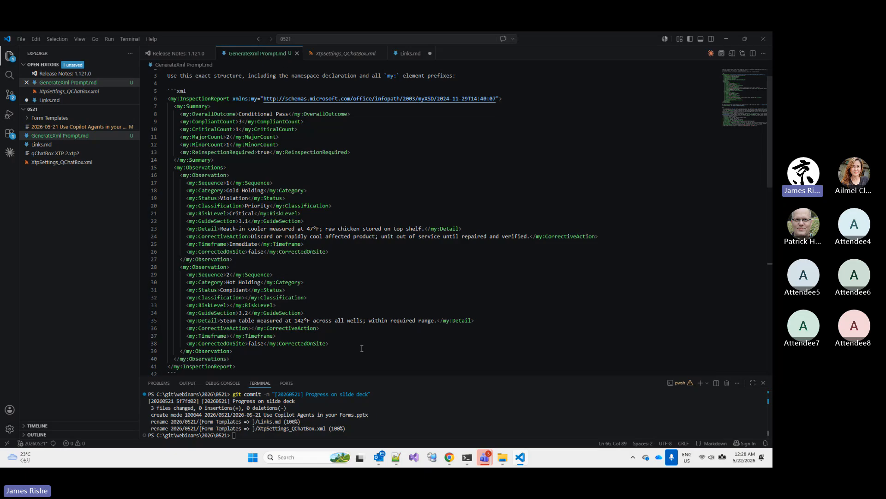
pyautogui.moveTo(452, 459)
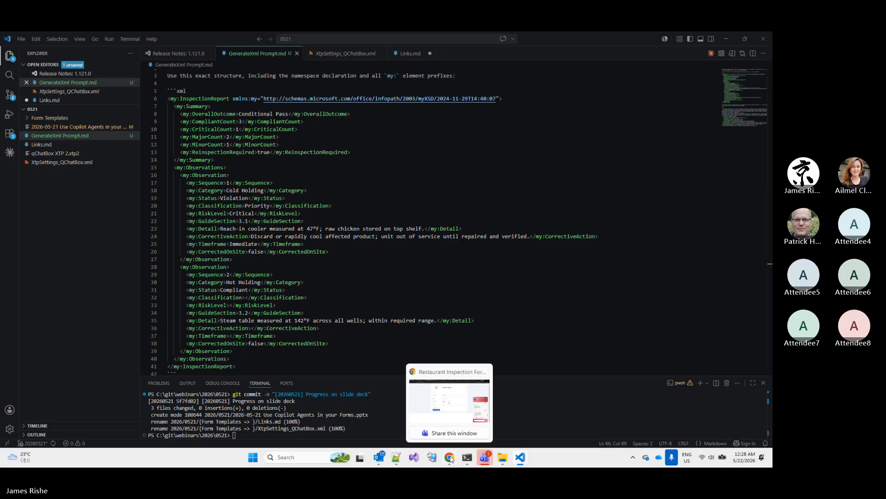
pyautogui.click(450, 419)
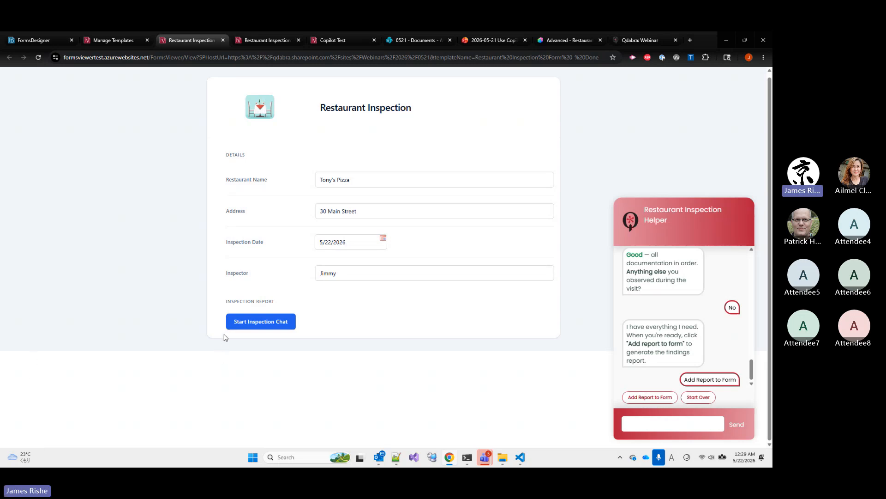
pyautogui.hotkey('ctrl', 'a')
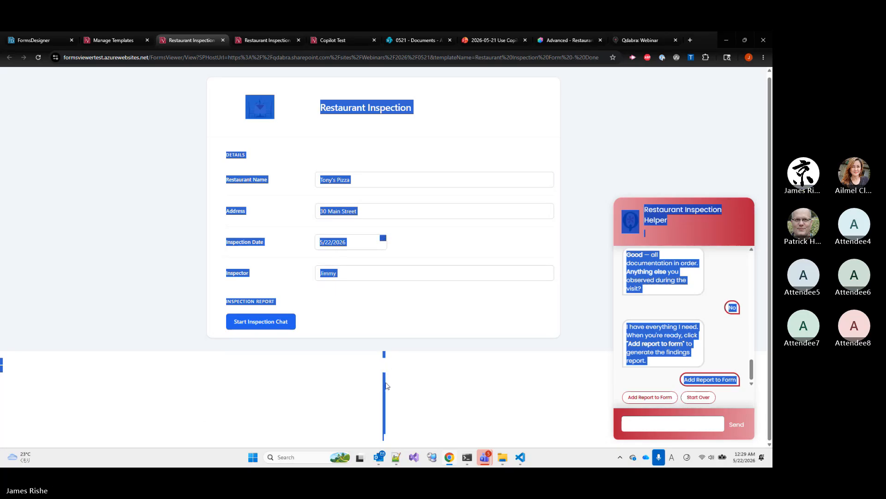
pyautogui.click(390, 442)
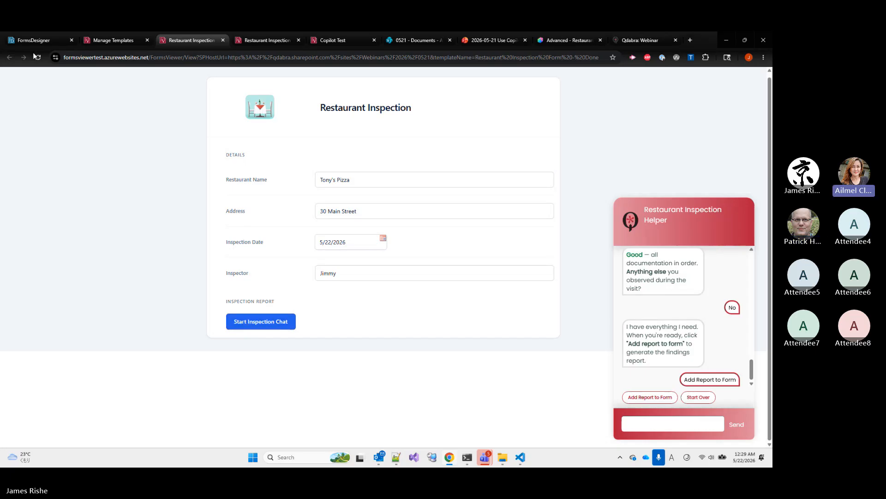
# Open the "Restaurant Inspection Form - Done" template from the Manage Templates page
pyautogui.click(23, 44)
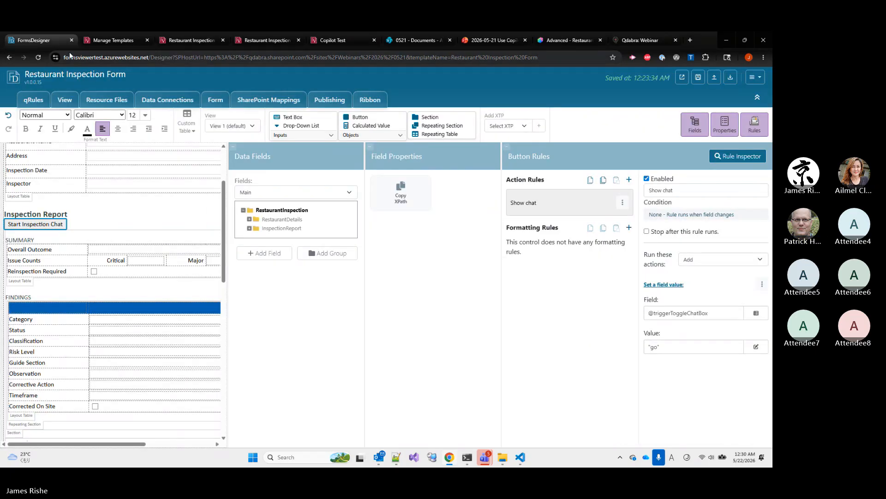
pyautogui.click(85, 39)
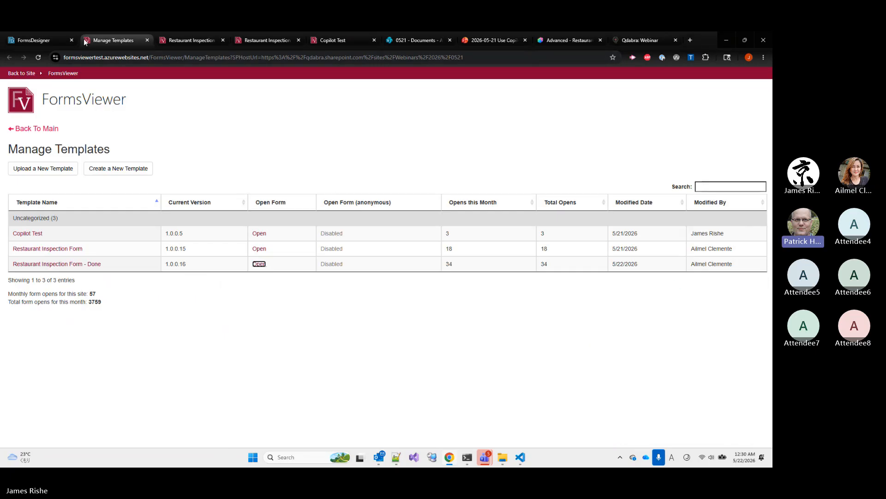
pyautogui.click(92, 265)
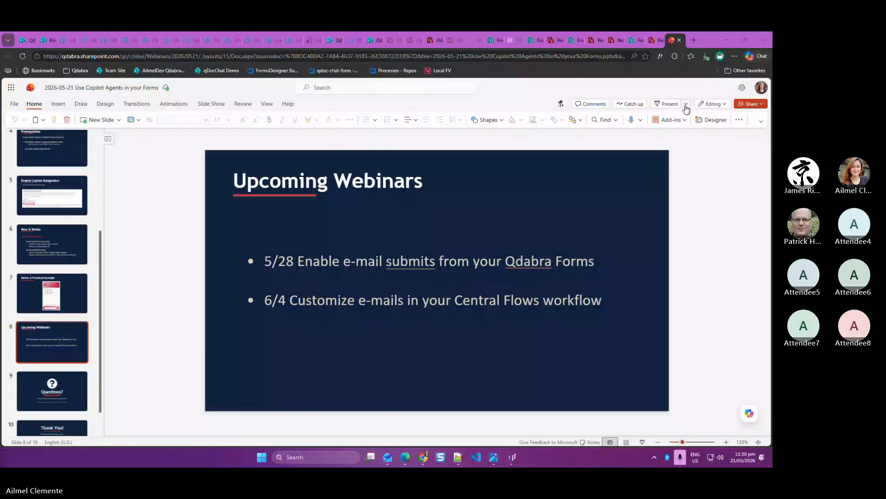
# Present the "2026-05-21 Use Copilot Agents in your Forms" deck from the beginning and advance to the "Demo: A Practical Example" slide
pyautogui.click(686, 105)
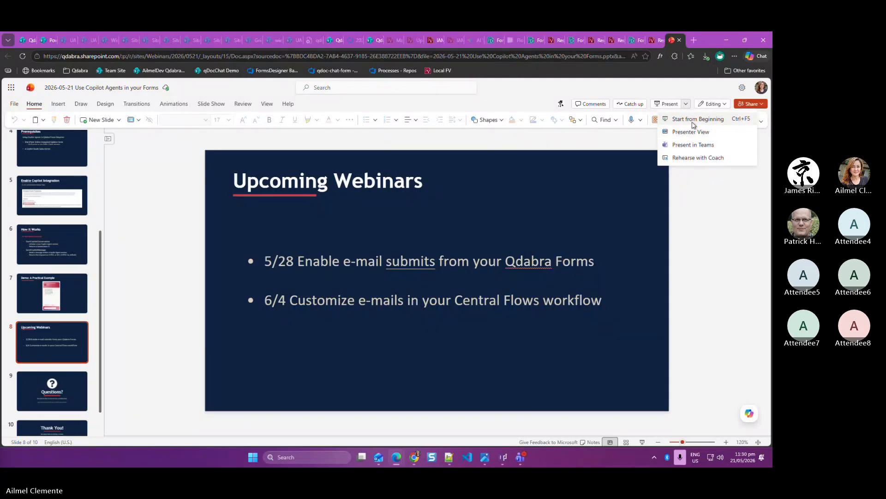
pyautogui.click(688, 119)
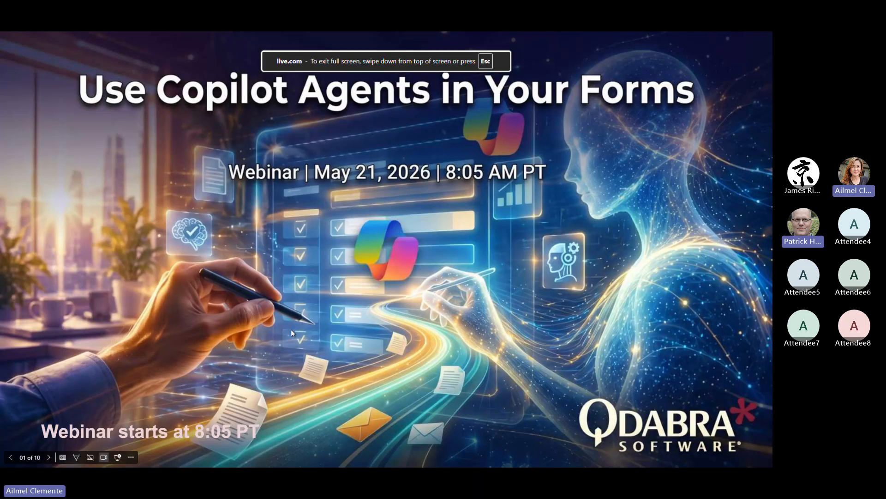
pyautogui.click(50, 457)
pyautogui.click(50, 457)
pyautogui.click(50, 457)
pyautogui.click(50, 457)
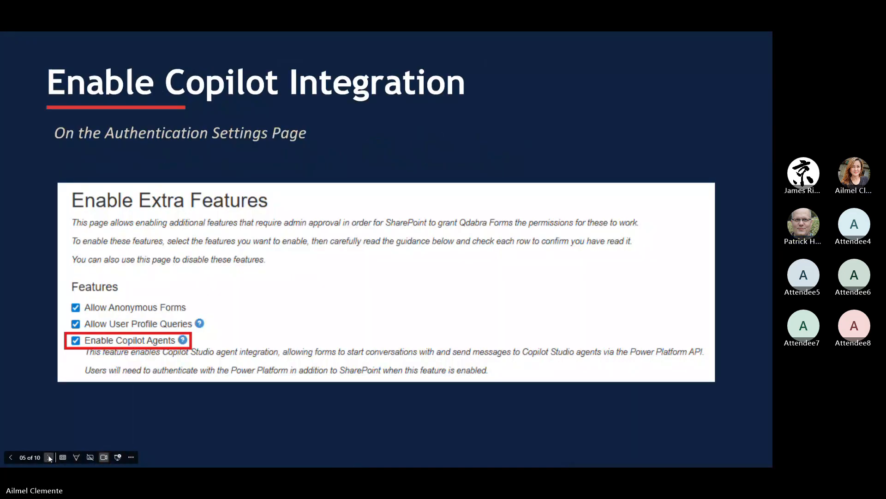
pyautogui.click(49, 457)
pyautogui.click(49, 457)
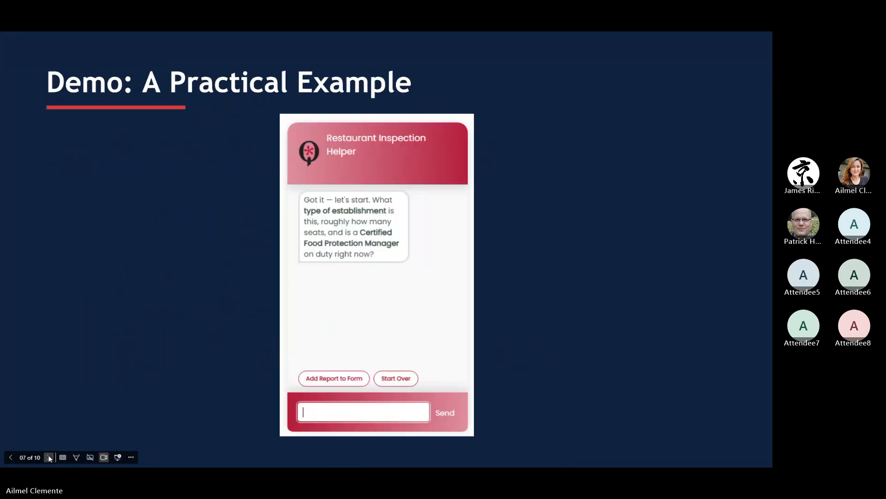
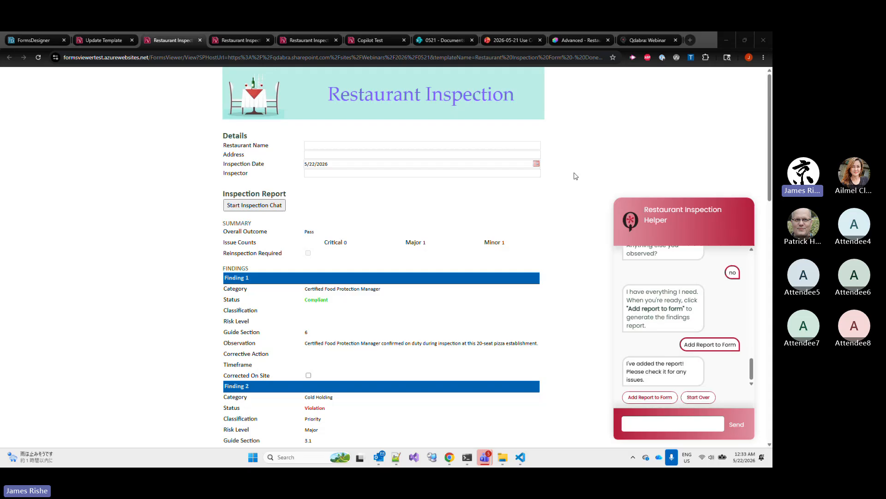
# Review the generated inspection report in the form, from the summary's overall outcome and issue counts through Findings 1 to 7
pyautogui.scroll(-1, 496, 213)
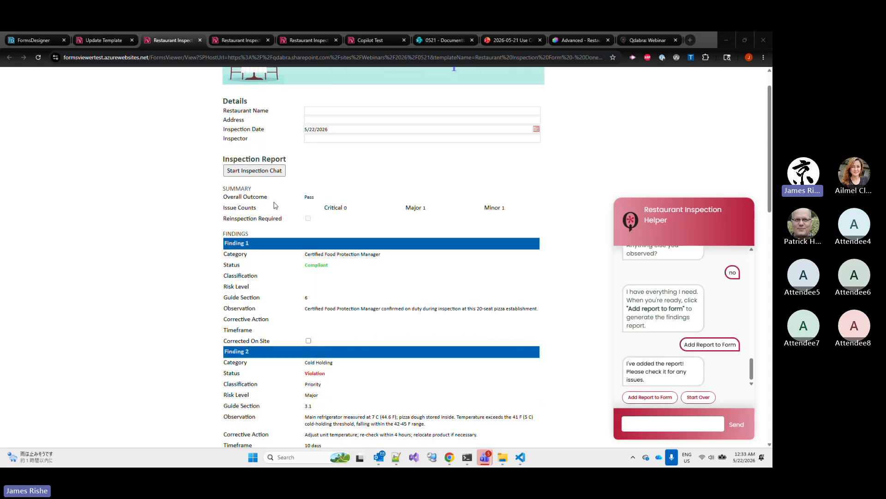
pyautogui.scroll(-1, 459, 250)
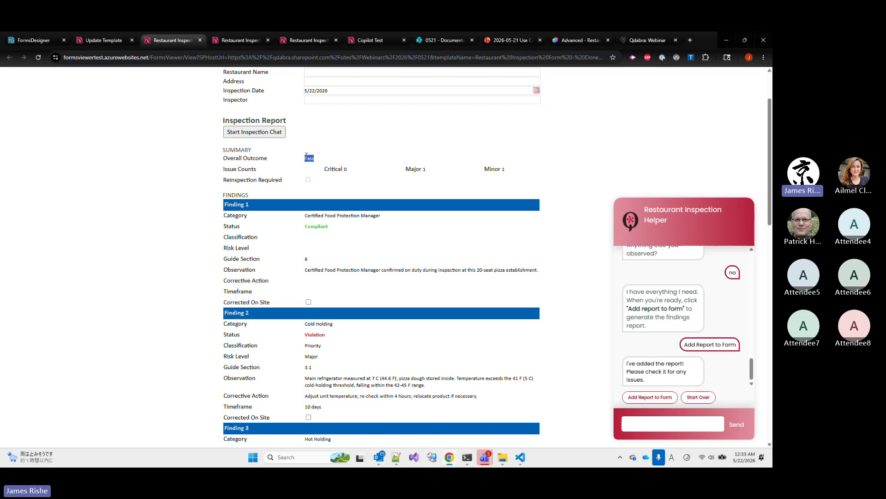
pyautogui.doubleClick(308, 158)
pyautogui.scroll(-1, 338, 167)
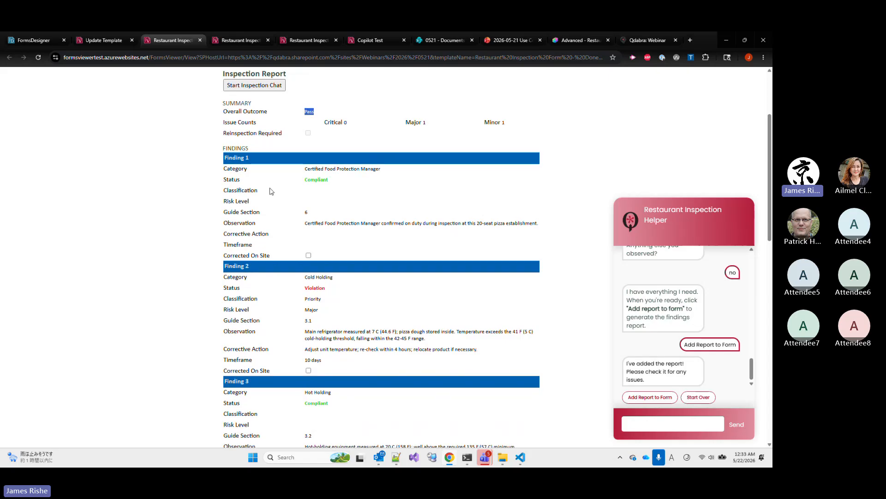
pyautogui.click(306, 185)
pyautogui.scroll(-2, 325, 172)
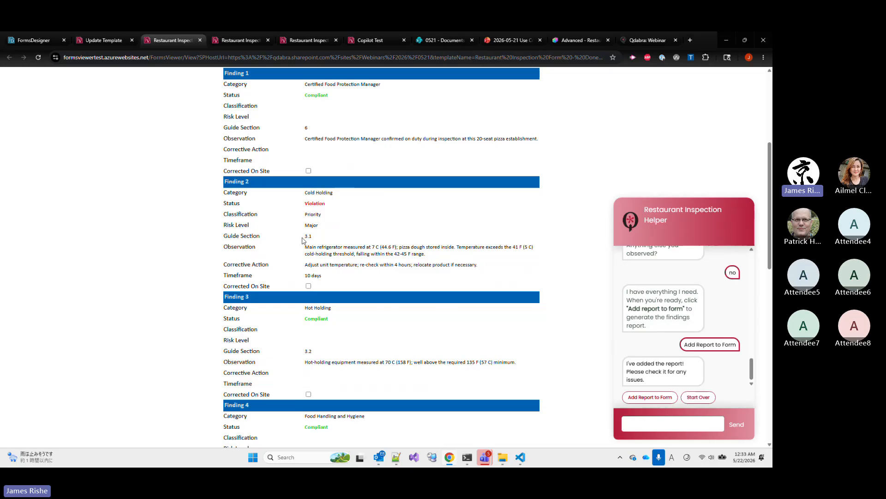
pyautogui.scroll(-2, 303, 233)
pyautogui.scroll(-5, 345, 267)
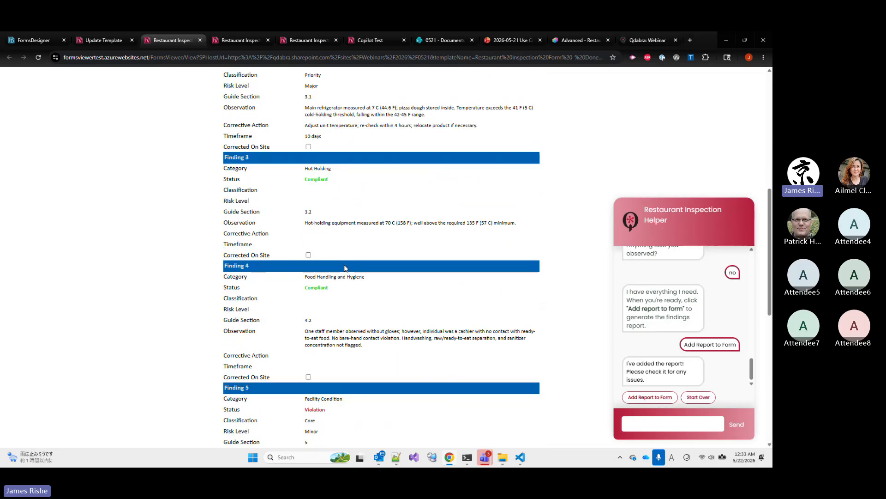
pyautogui.scroll(-4, 345, 268)
pyautogui.scroll(6, 346, 267)
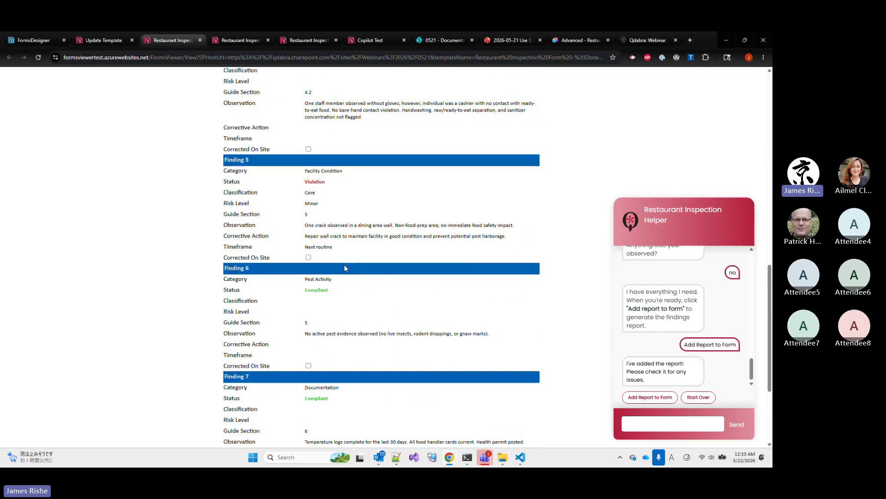
pyautogui.scroll(9, 346, 267)
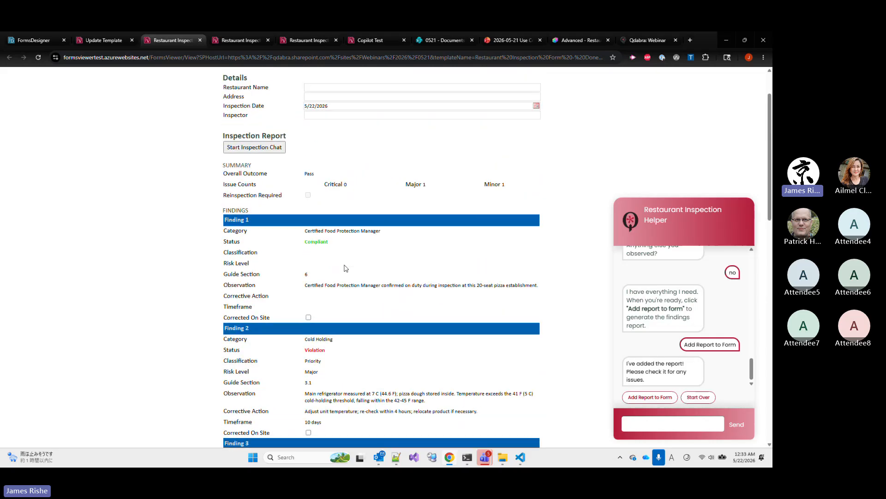
pyautogui.scroll(-1, 346, 268)
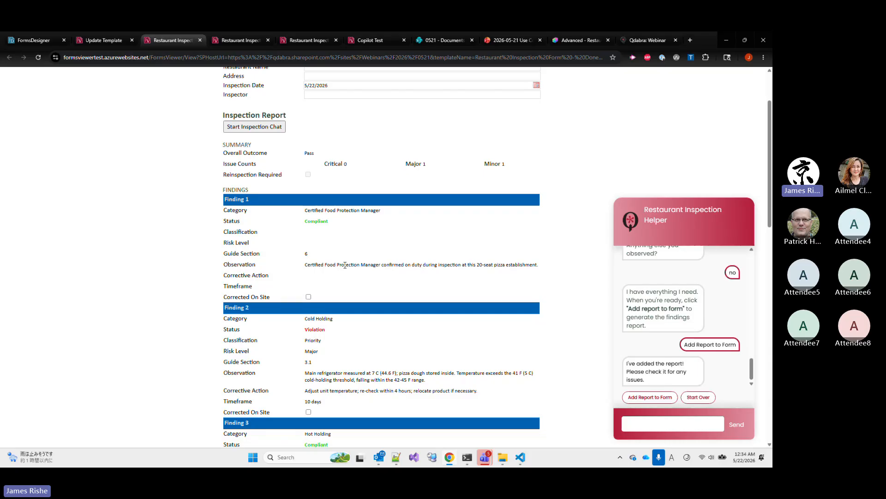
pyautogui.scroll(-12, 345, 265)
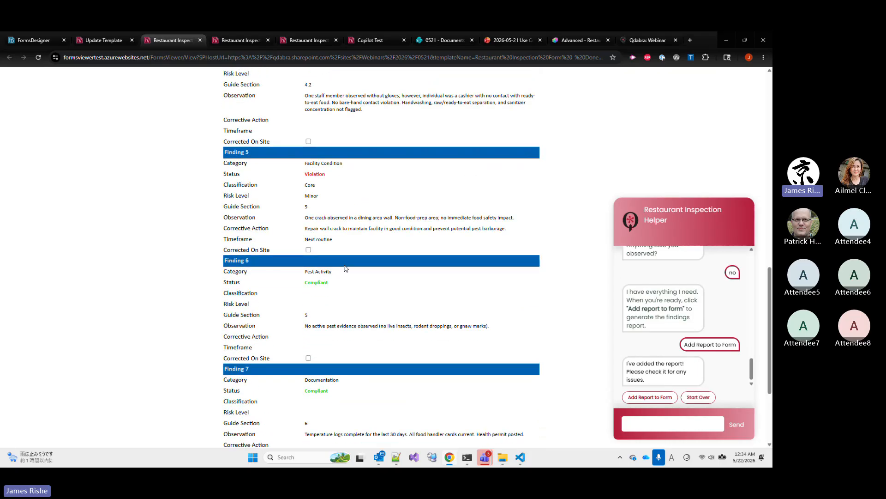
pyautogui.scroll(-3, 345, 268)
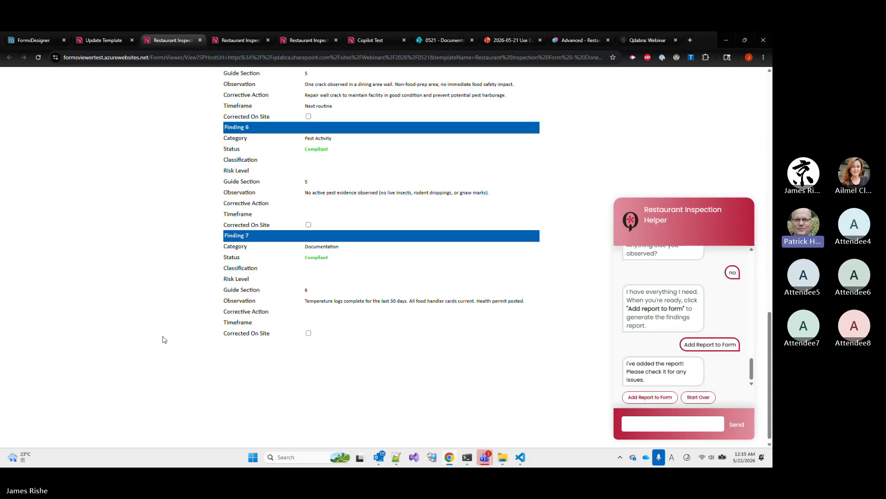
# Return to the webinar slide deck and advance the presentation to the closing "Thank You!" slide
pyautogui.click(499, 34)
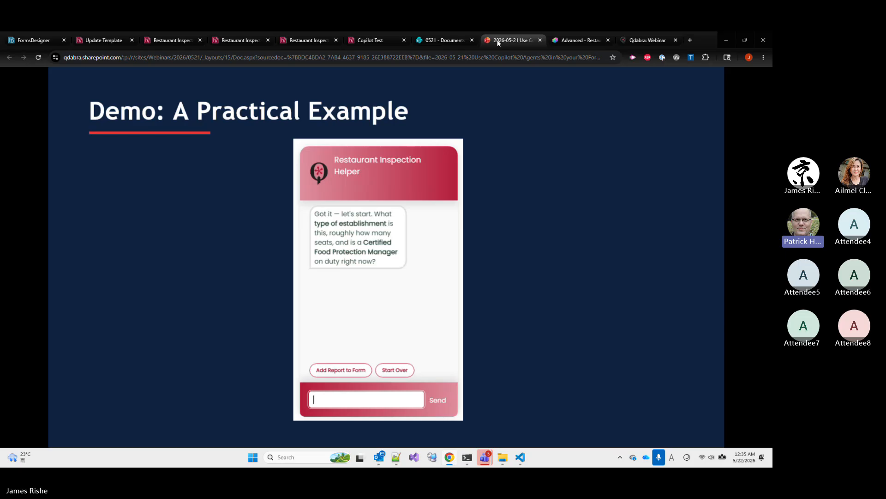
pyautogui.click(334, 233)
pyautogui.click(334, 235)
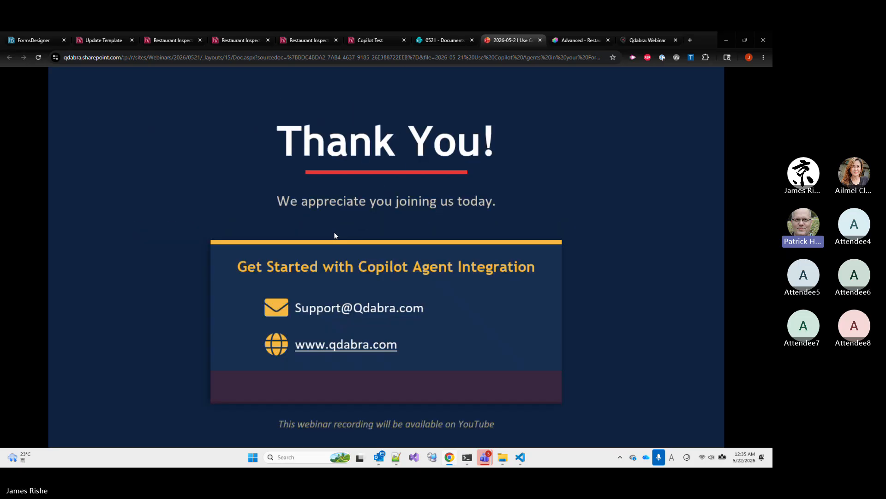